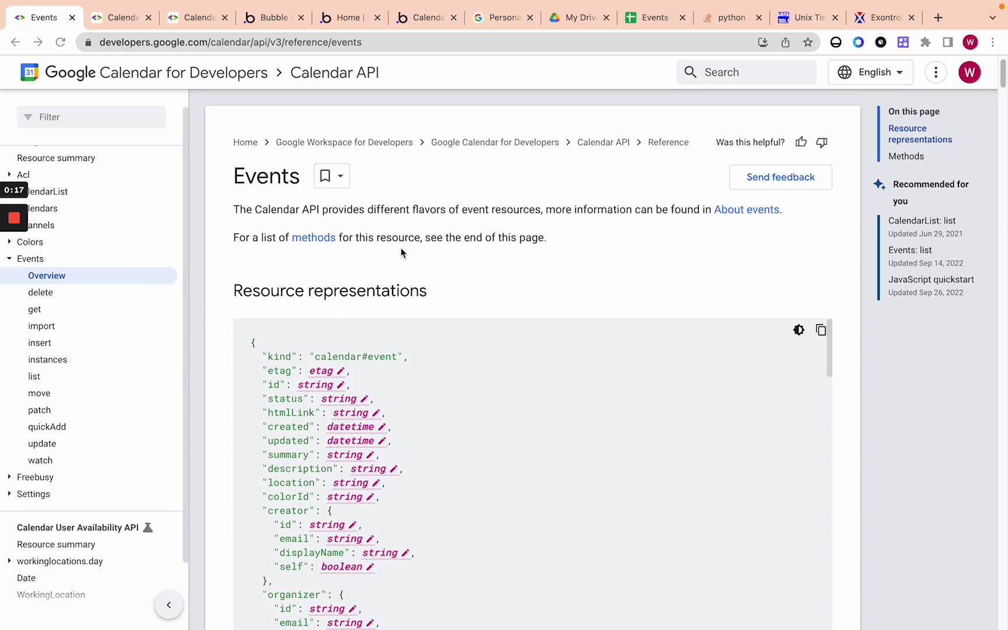
- Scroll past the JSON resource representation to the anyoneCanAddSelf and attachments[] property rows
scroll(853, 344, down, 2)
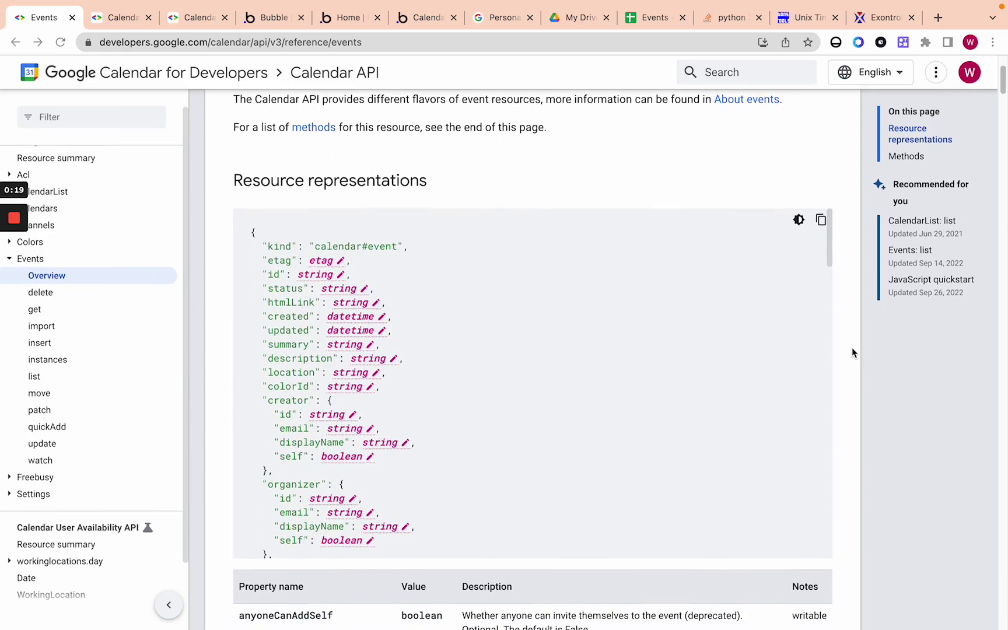
mouse_move(14, 277)
scroll(13, 274, down, 1)
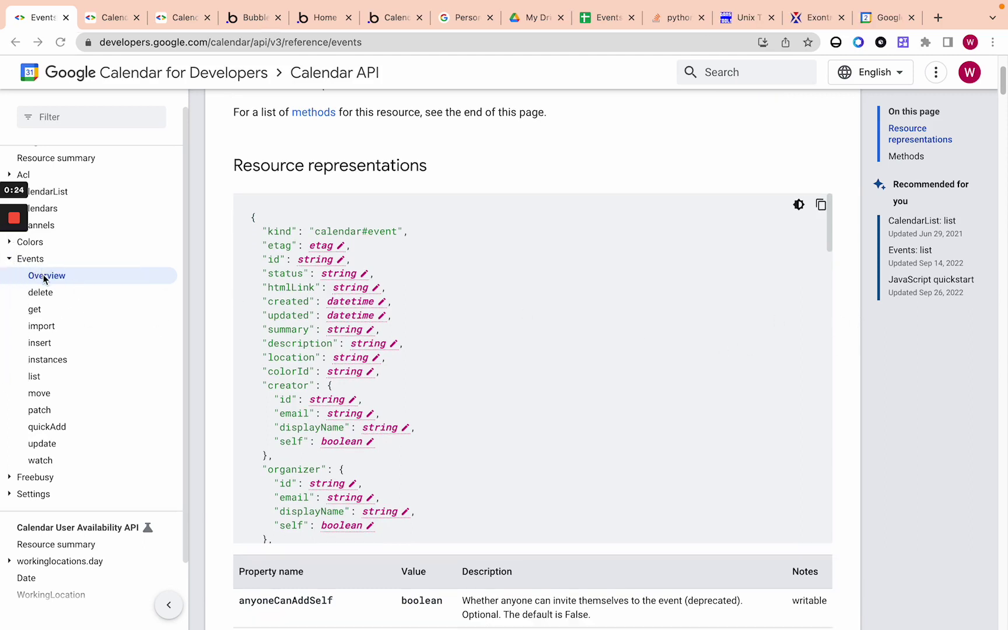
scroll(846, 342, up, 1)
scroll(845, 350, down, 5)
- Highlight the anyoneCanAddSelf description and its writable note, then the attachments rows
scroll(845, 350, down, 3)
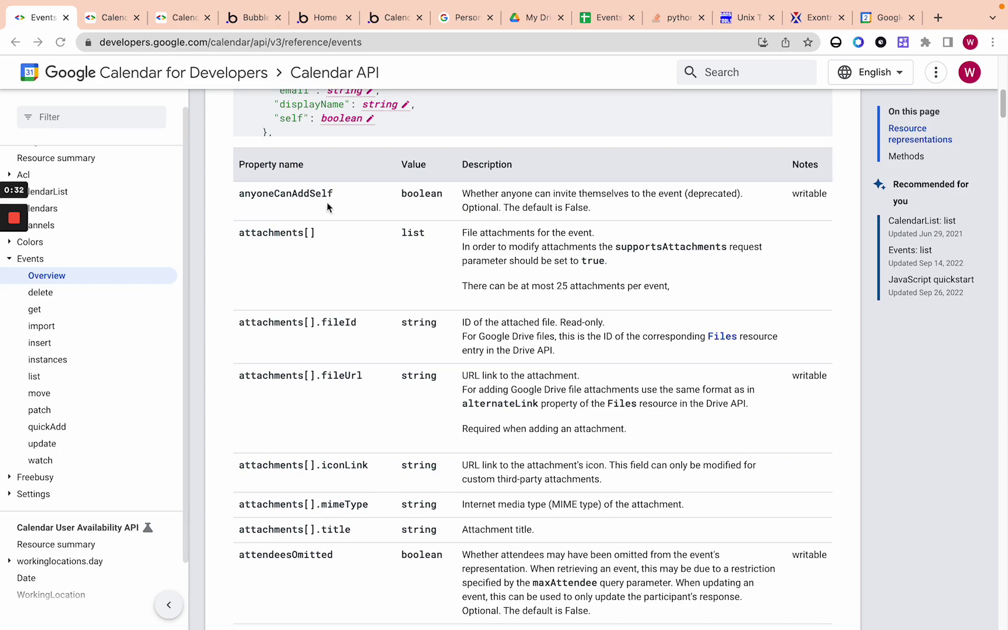
drag(534, 195, 829, 199)
click(747, 198)
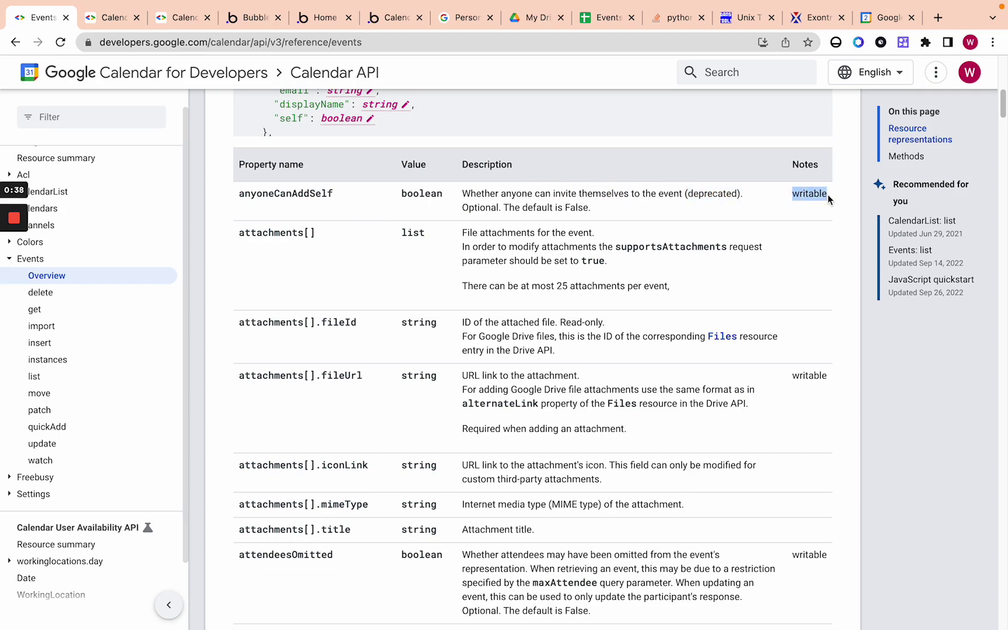
click(793, 197)
scroll(690, 271, down, 2)
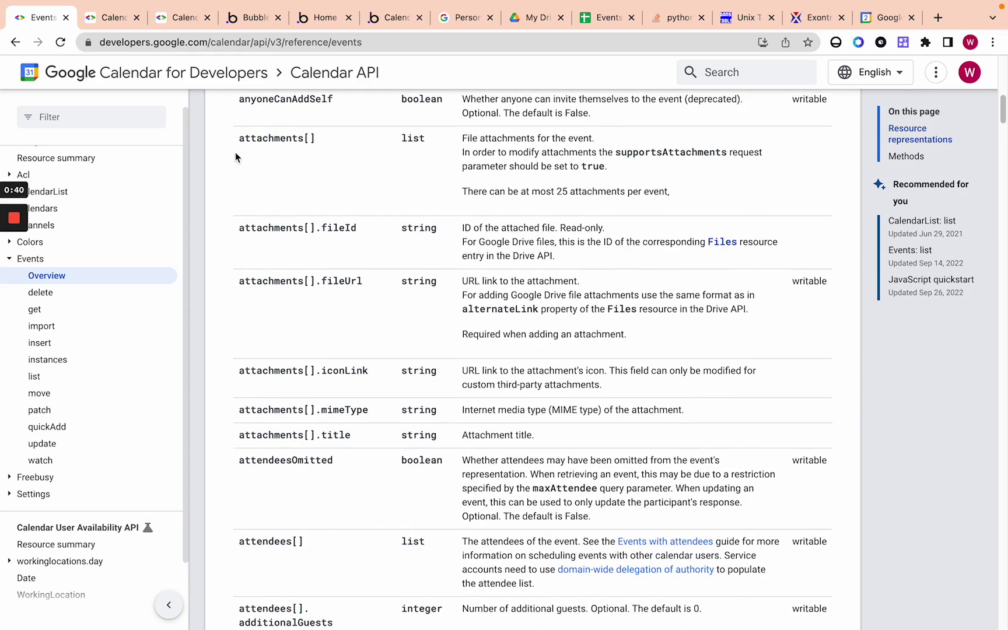
drag(241, 140, 365, 261)
click(374, 280)
- Scroll through the attachments rows and highlight the attachments[].mimeType and iconLink property names
scroll(386, 308, down, 2)
scroll(358, 304, down, 3)
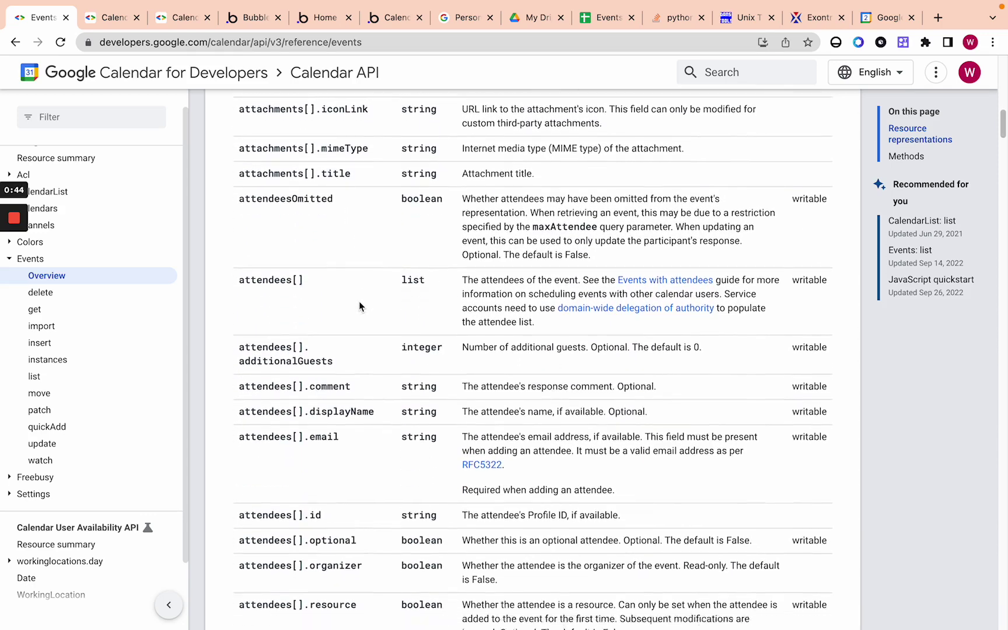
scroll(373, 280, down, 1)
scroll(389, 259, up, 2)
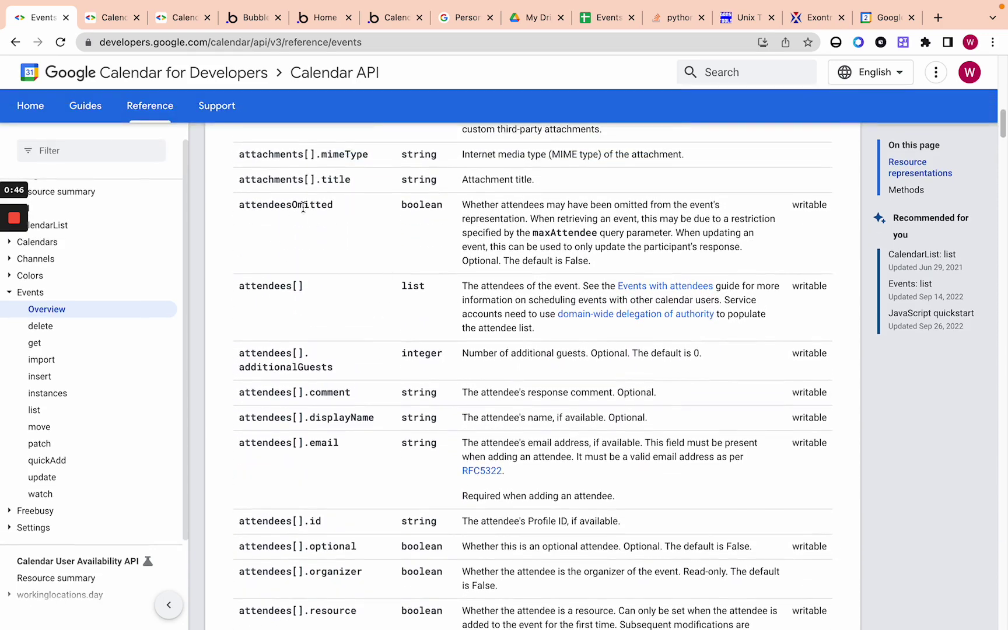
scroll(467, 289, up, 7)
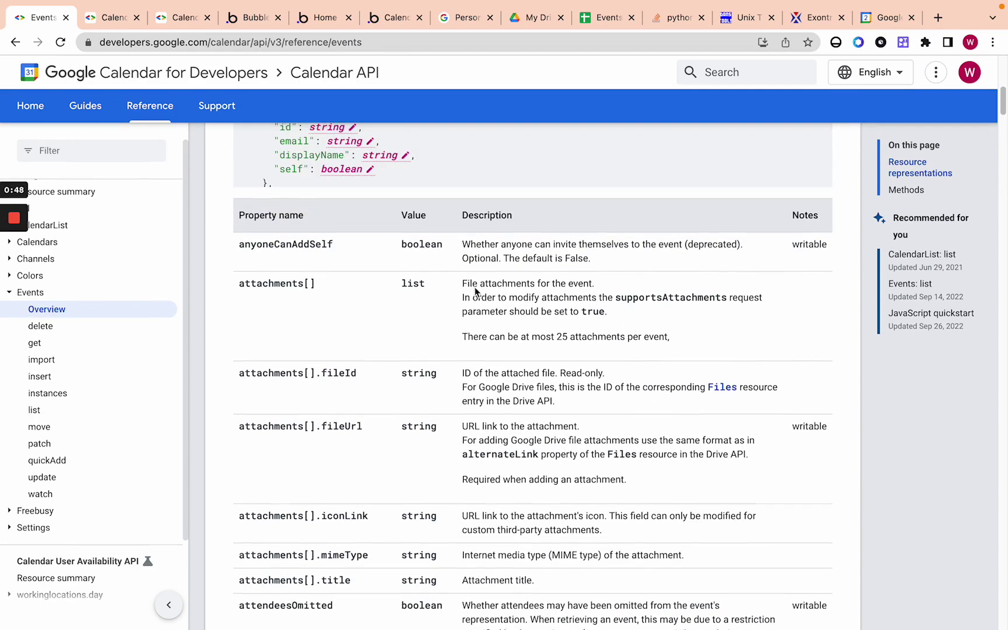
scroll(516, 286, up, 1)
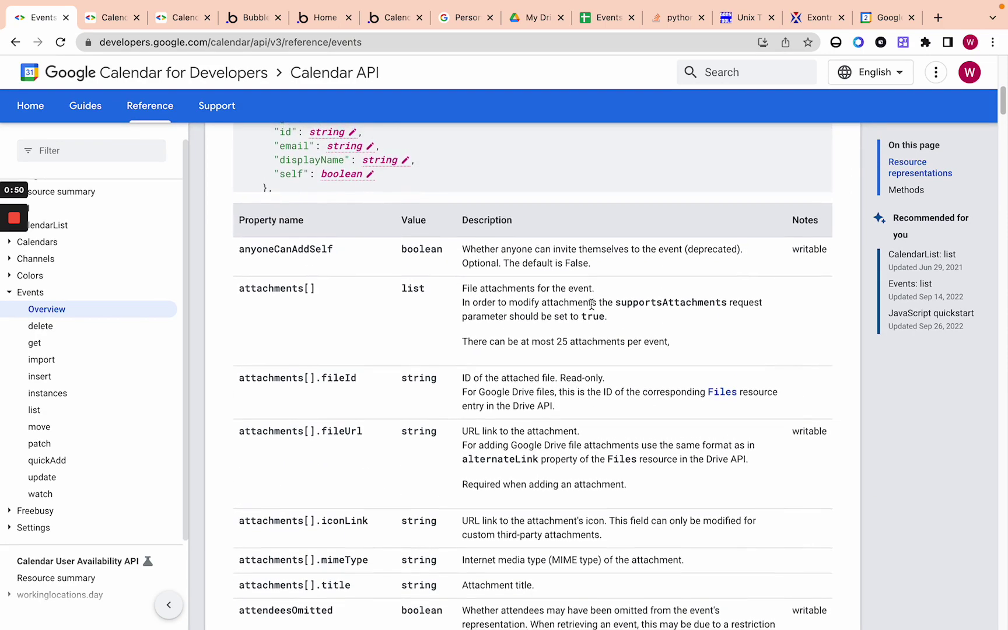
scroll(591, 304, up, 7)
scroll(300, 470, down, 5)
scroll(232, 432, down, 6)
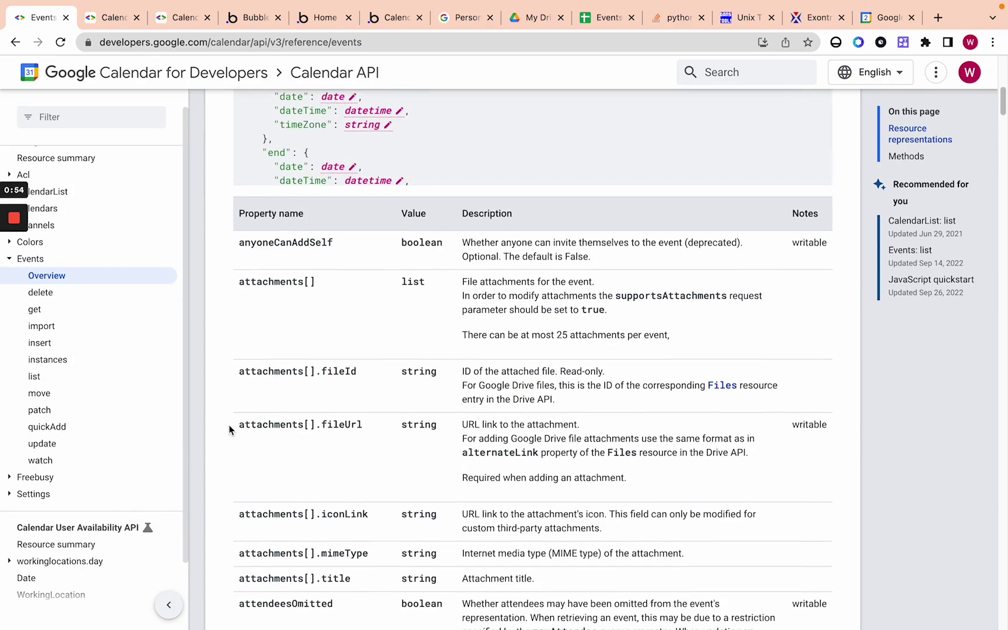
scroll(229, 425, down, 1)
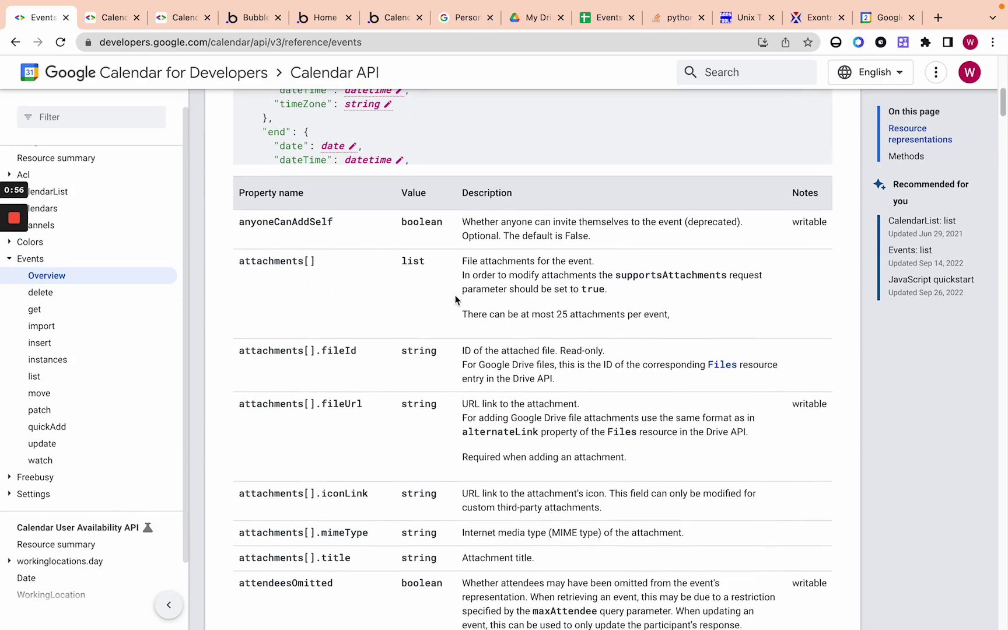
scroll(309, 249, down, 5)
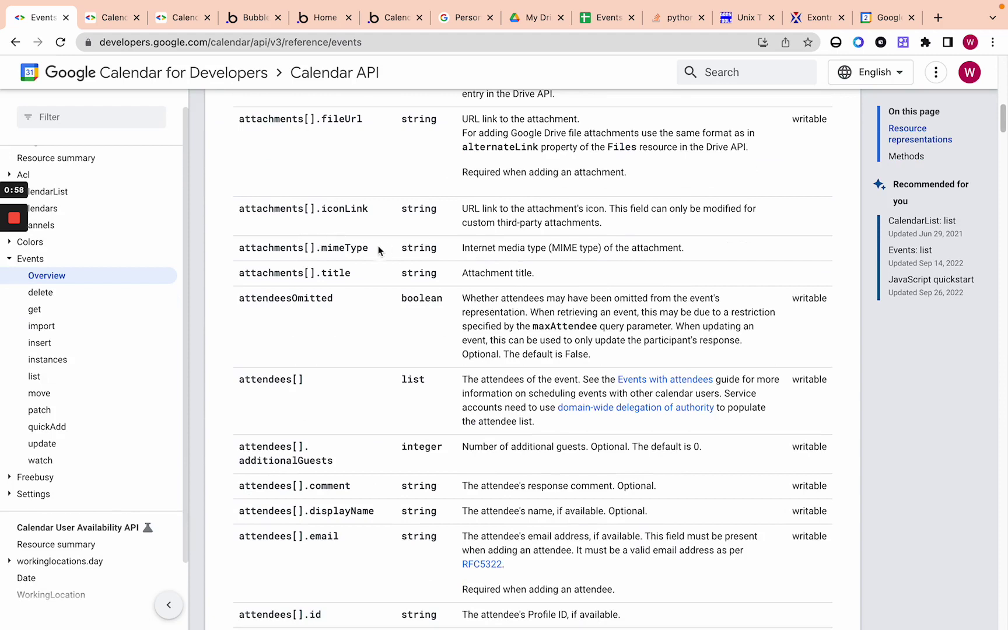
double_click(360, 250)
drag(333, 208, 419, 209)
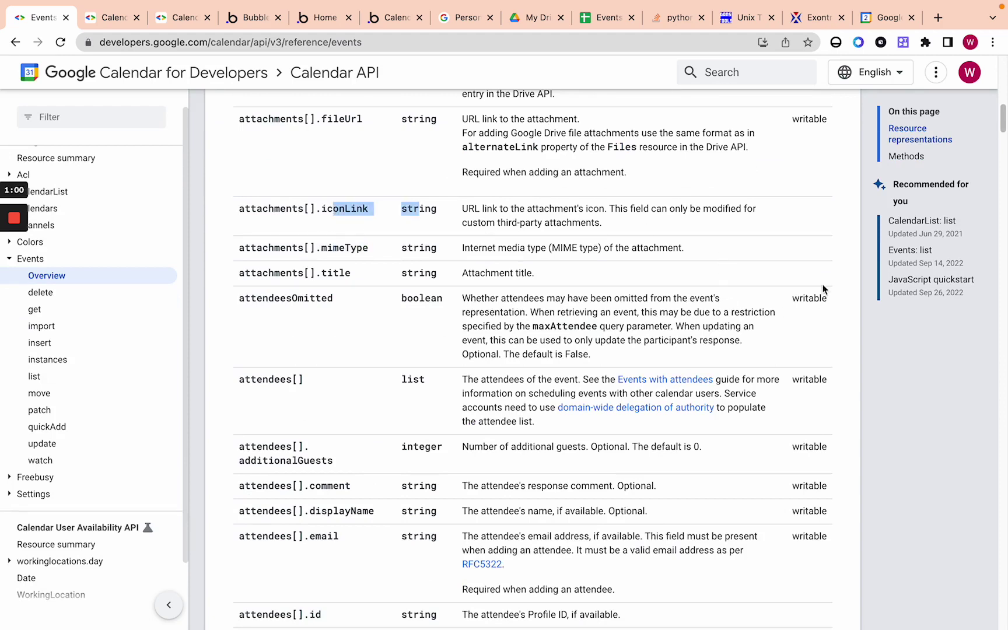
click(797, 299)
click(816, 301)
scroll(782, 315, up, 1)
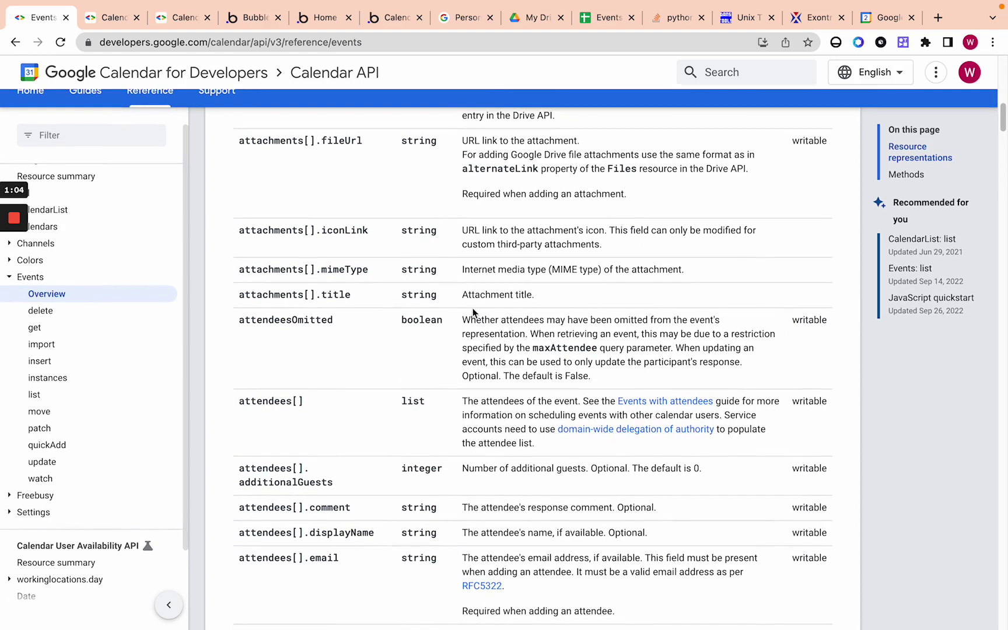
- Highlight the attendees[] property name and the attendees[]. prefixes on the comment and additionalGuests rows
scroll(463, 313, down, 2)
scroll(464, 313, down, 5)
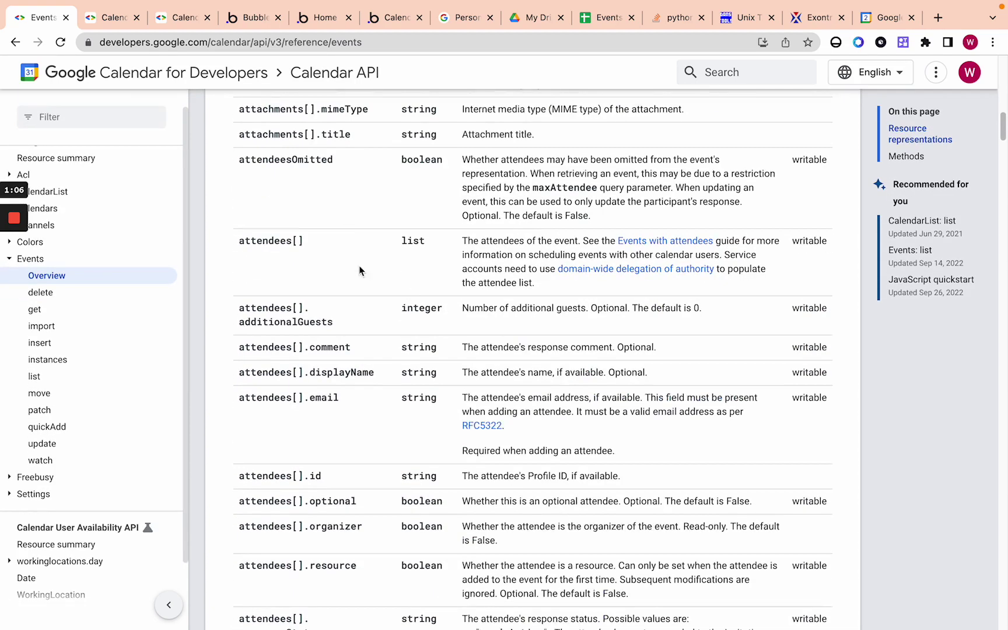
drag(232, 239, 275, 240)
click(325, 268)
scroll(356, 292, down, 8)
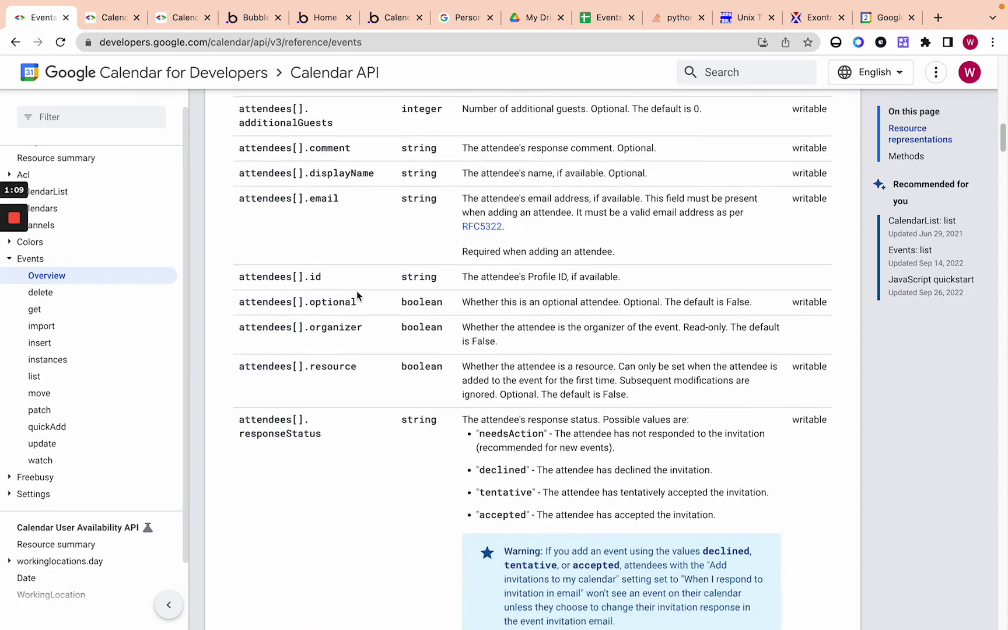
scroll(356, 292, up, 9)
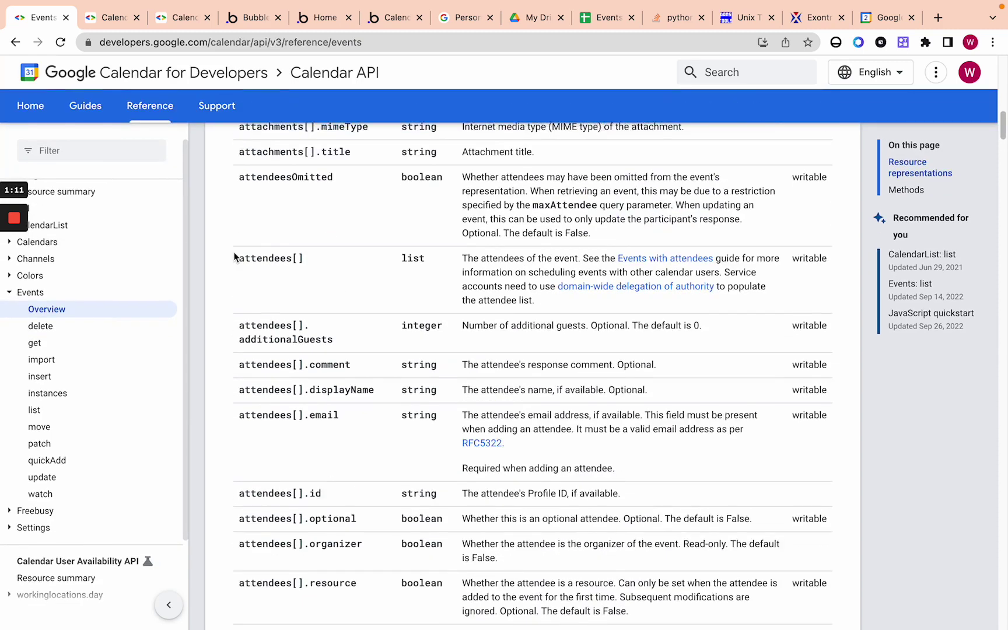
drag(239, 258, 307, 262)
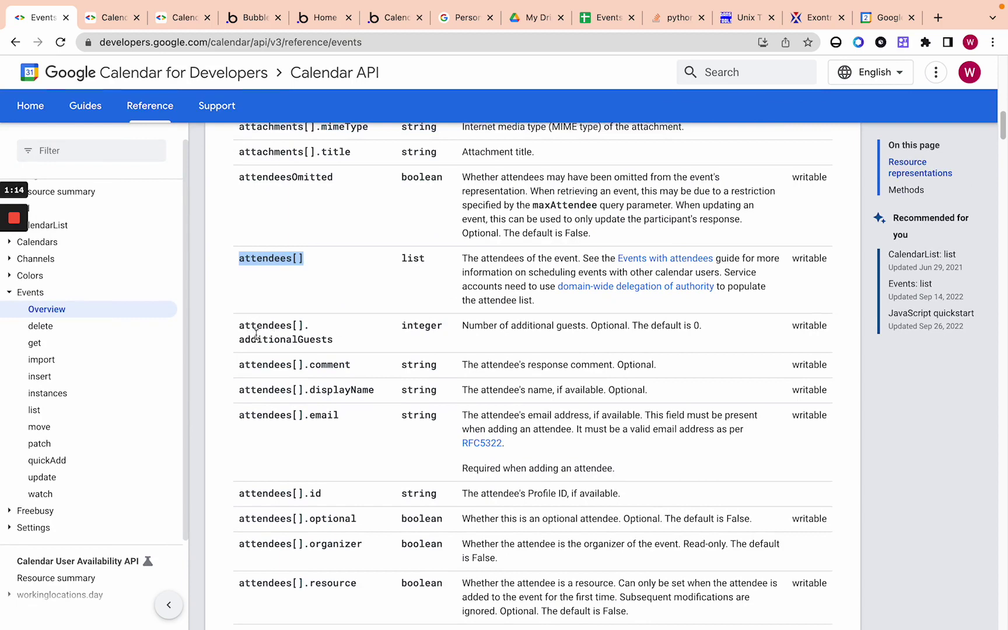
scroll(262, 338, down, 2)
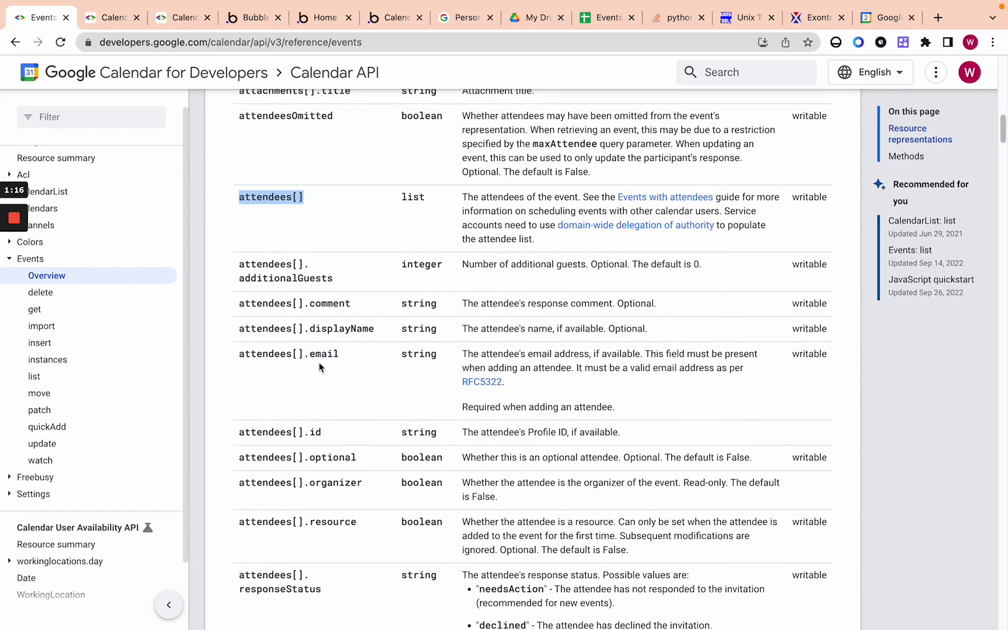
click(238, 352)
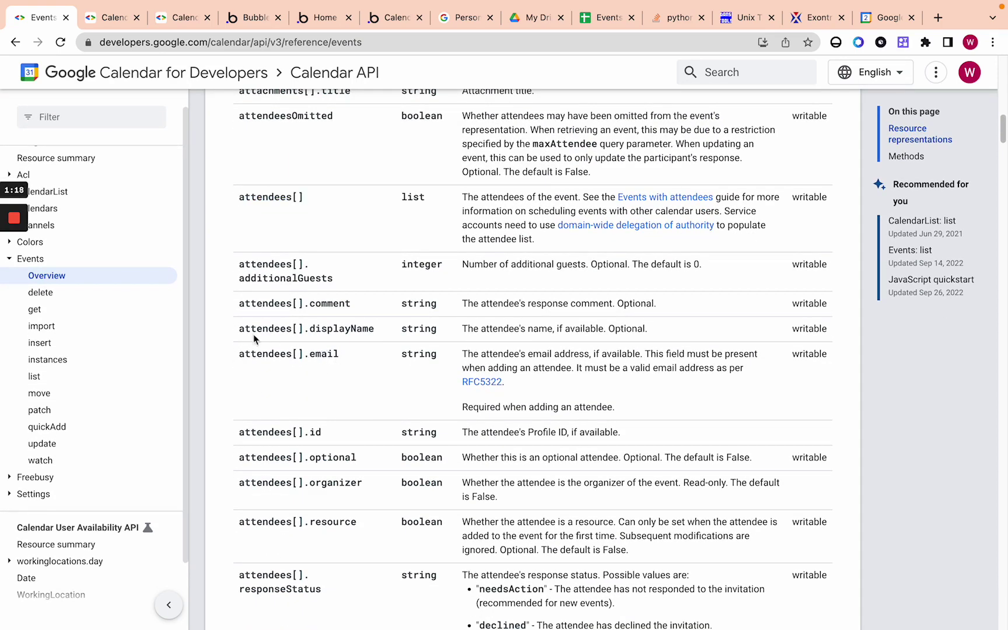
drag(251, 330, 294, 301)
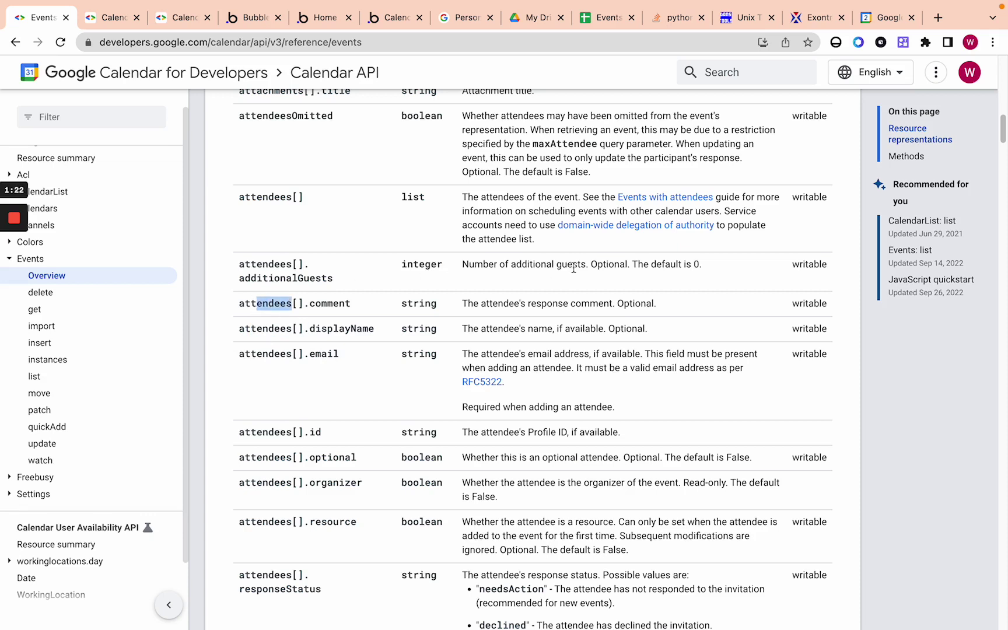
drag(273, 262, 308, 264)
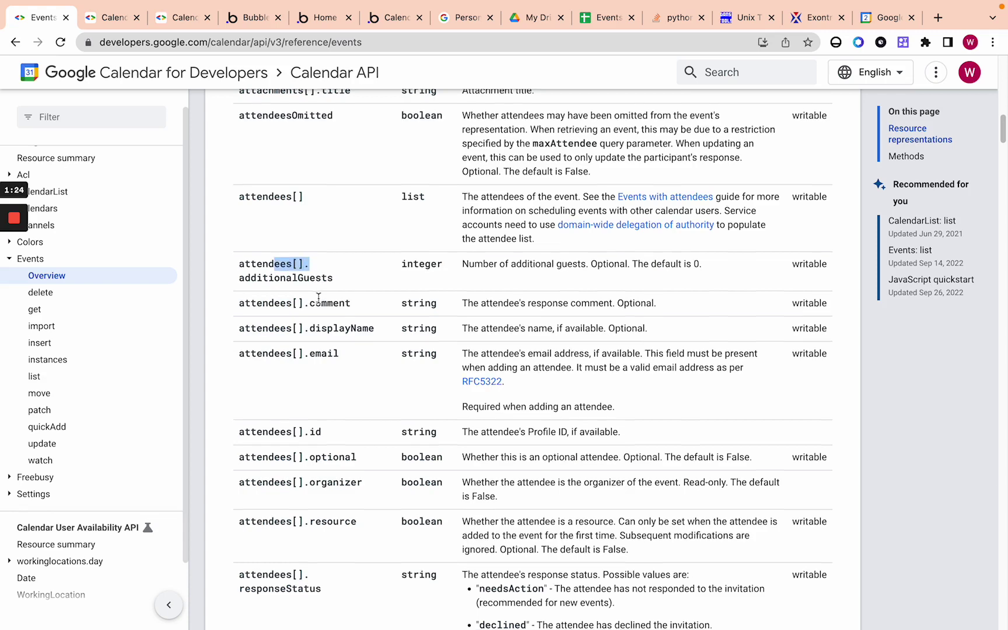
- Highlight attendees[].id, attendees[].optional and the attendees[].comment property name
scroll(317, 297, down, 1)
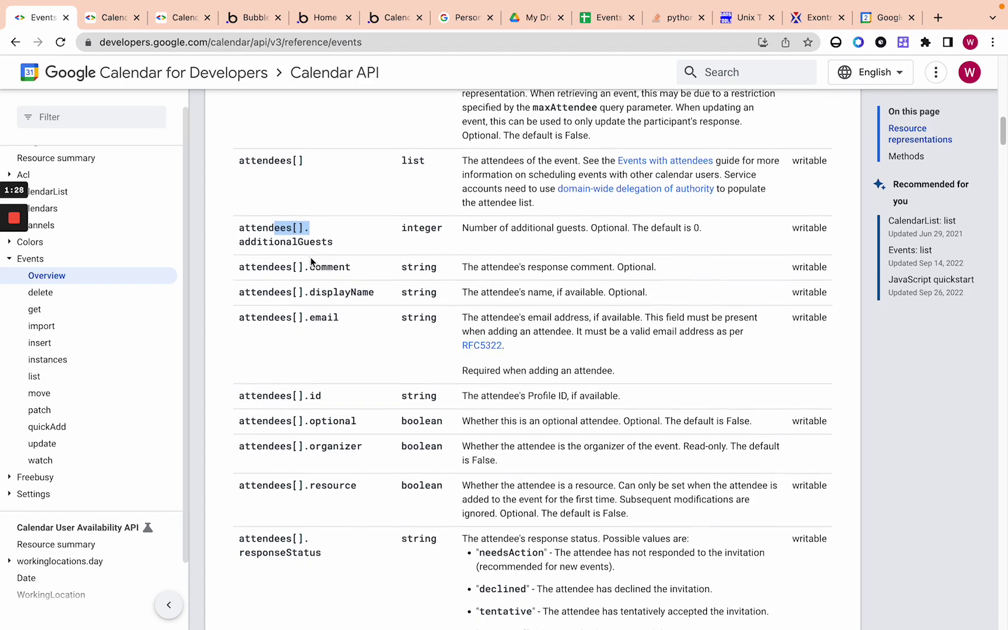
scroll(342, 367, down, 1)
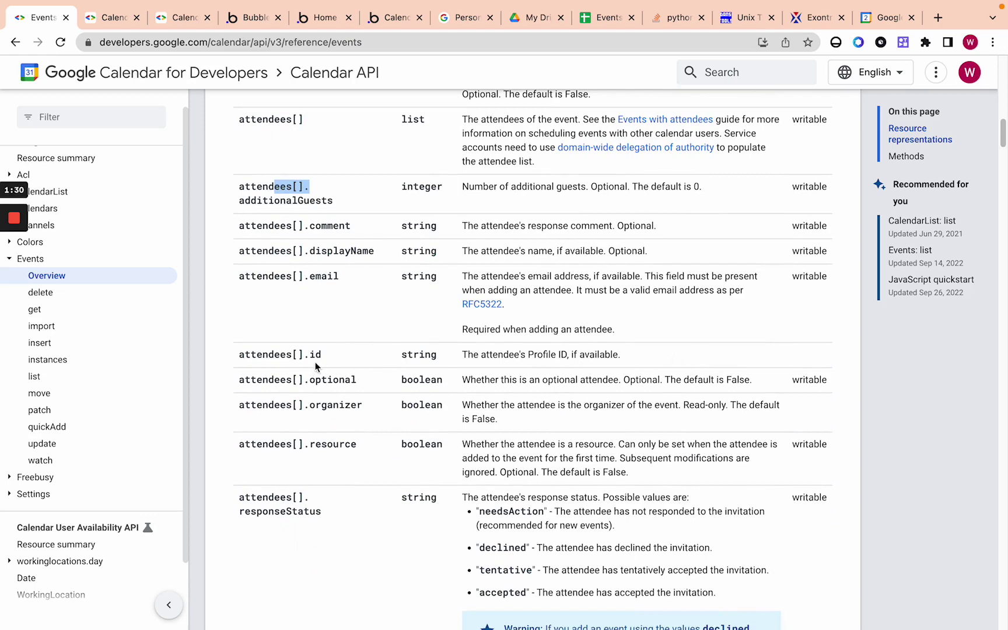
drag(331, 353, 731, 354)
click(827, 354)
scroll(810, 351, down, 2)
drag(321, 313, 349, 313)
click(350, 314)
scroll(376, 318, up, 2)
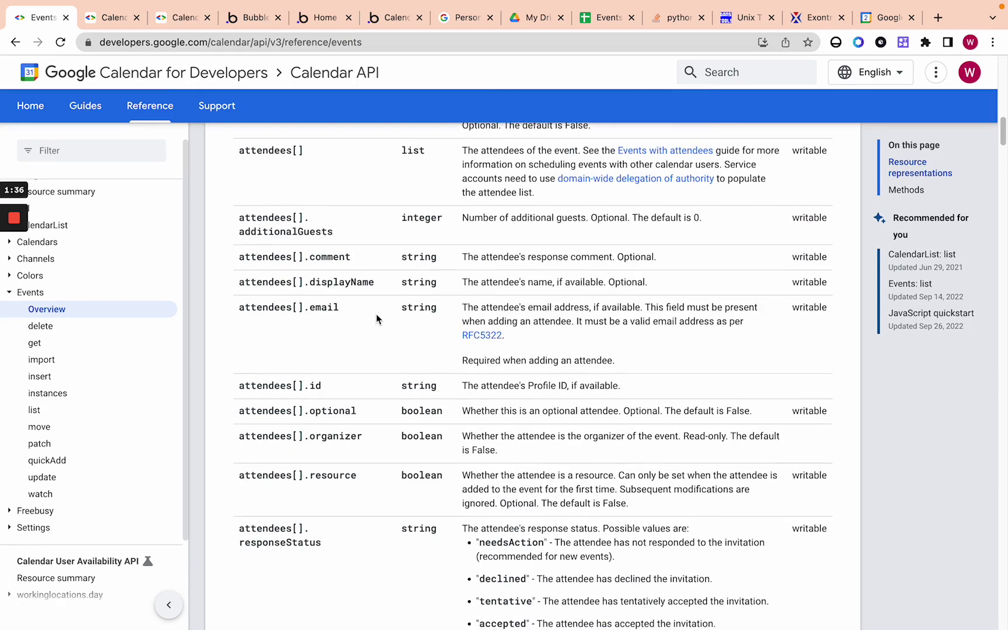
scroll(381, 319, down, 2)
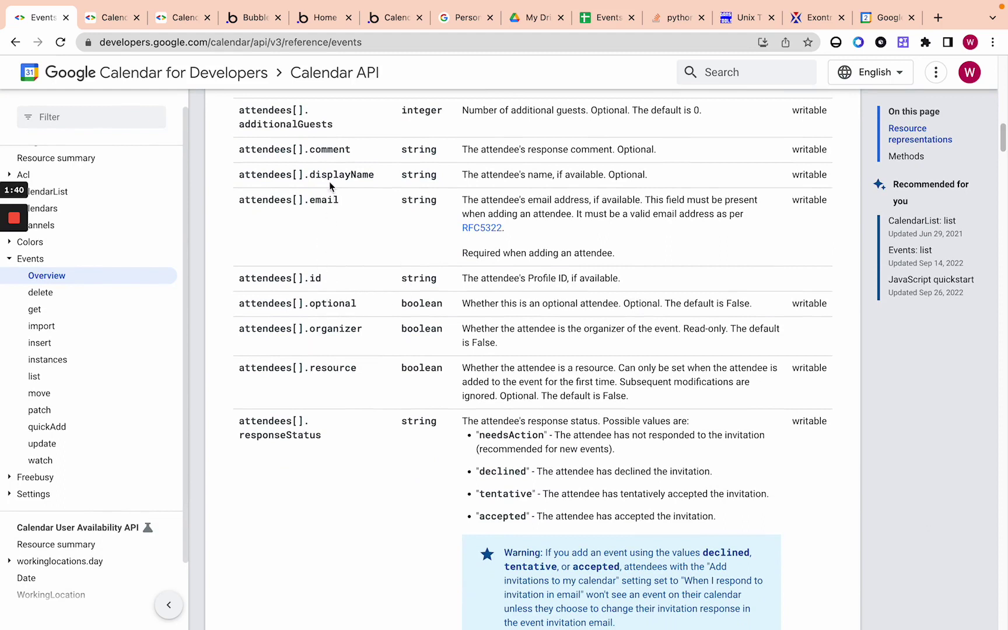
drag(316, 150, 338, 150)
drag(309, 303, 357, 304)
click(354, 304)
- Highlight the responseStatus property name and its needsAction possible value
scroll(335, 383, down, 3)
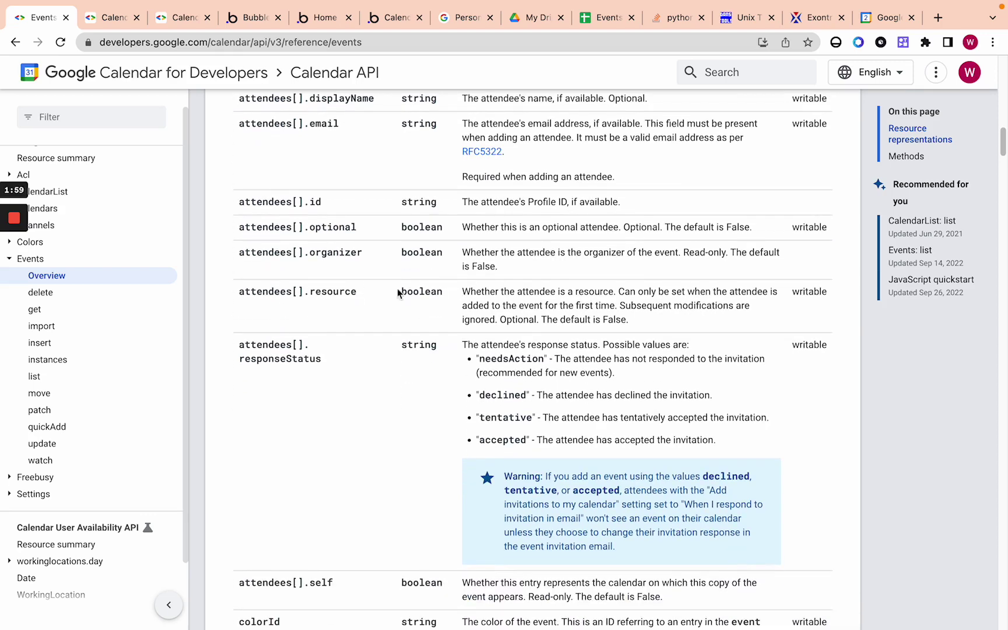
scroll(329, 309, down, 4)
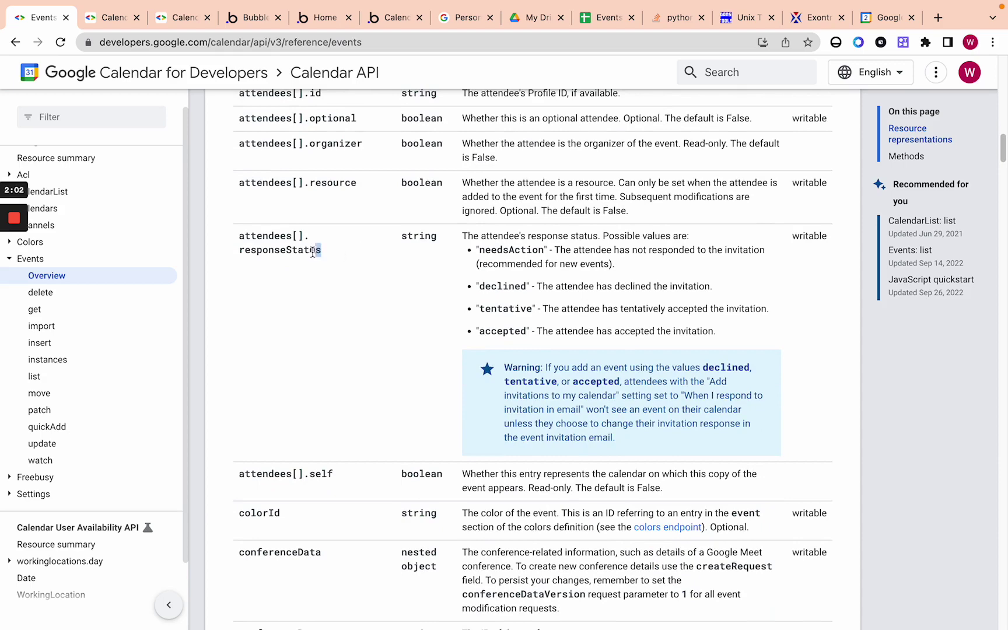
drag(307, 252, 239, 252)
click(244, 252)
drag(485, 252, 524, 252)
click(524, 252)
- Highlight the attendees[].self row and the word self in its name
scroll(309, 288, down, 3)
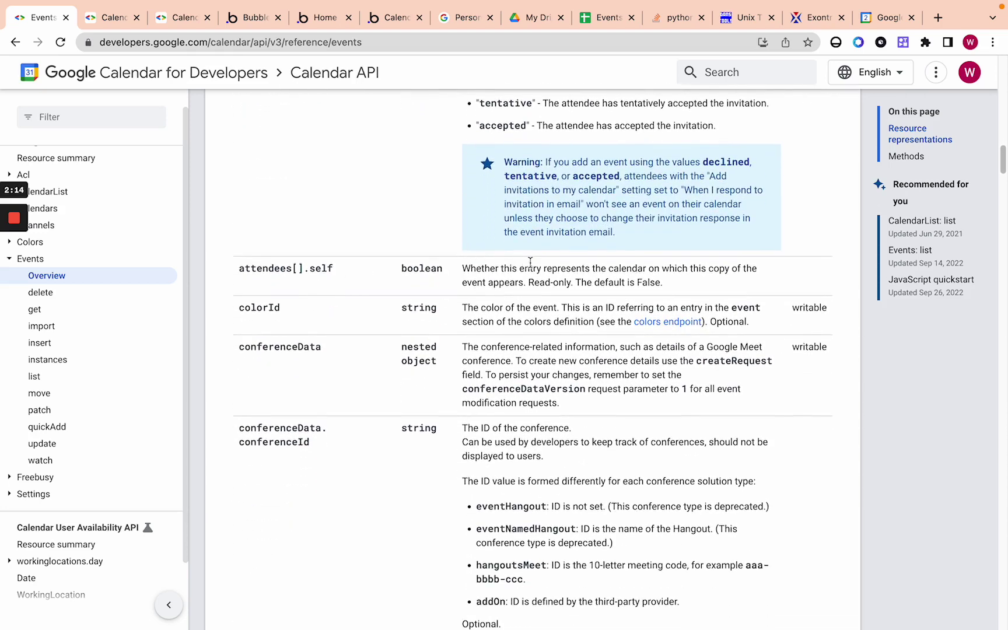
drag(838, 274, 804, 268)
drag(309, 269, 335, 270)
click(299, 274)
- Emphasise the type string in the colorId row
scroll(493, 275, down, 1)
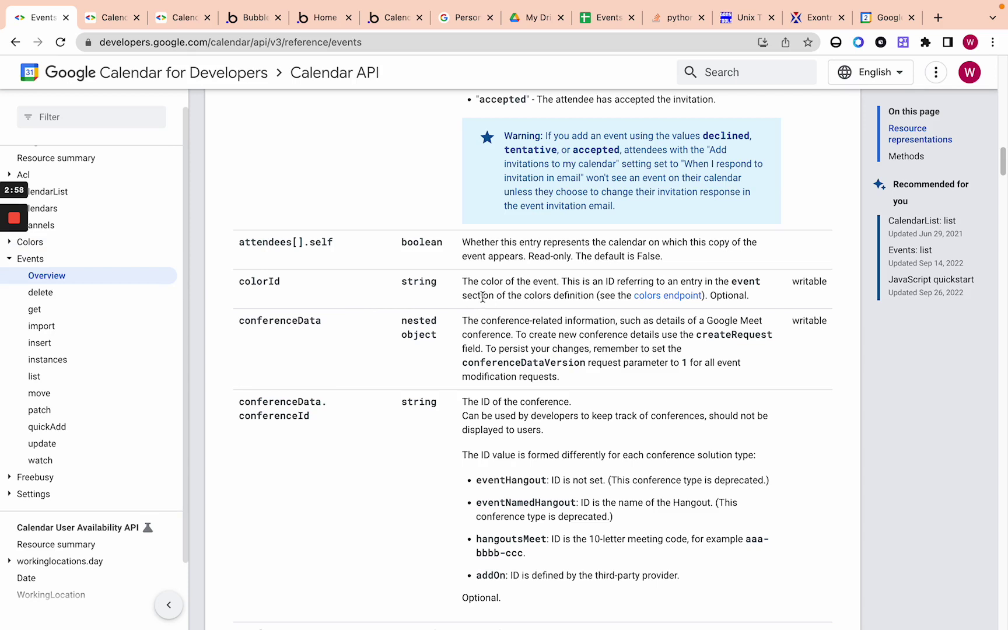
scroll(475, 298, down, 1)
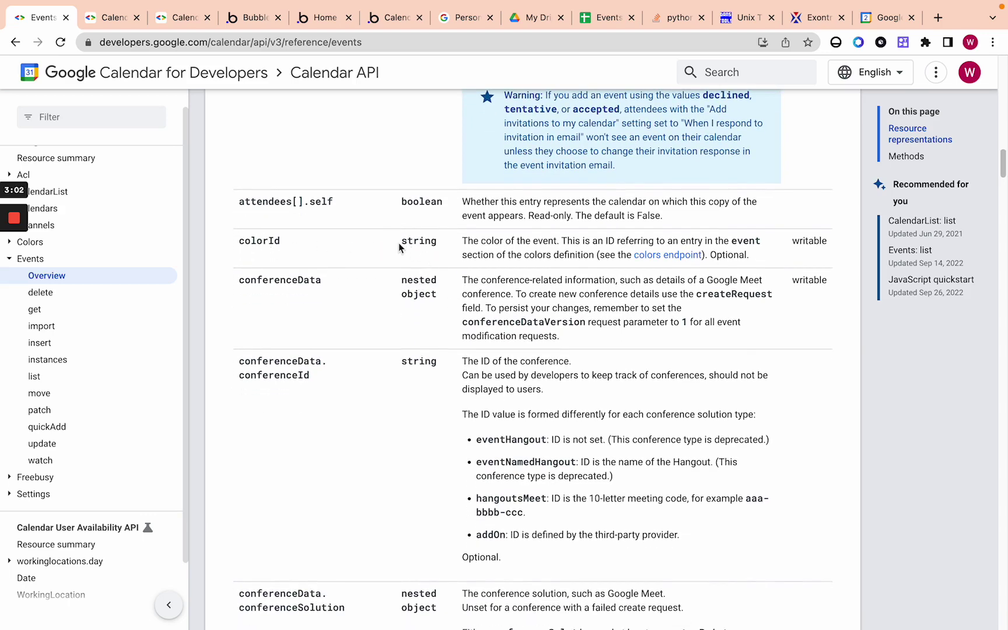
drag(401, 241, 433, 242)
click(431, 242)
scroll(416, 242, down, 2)
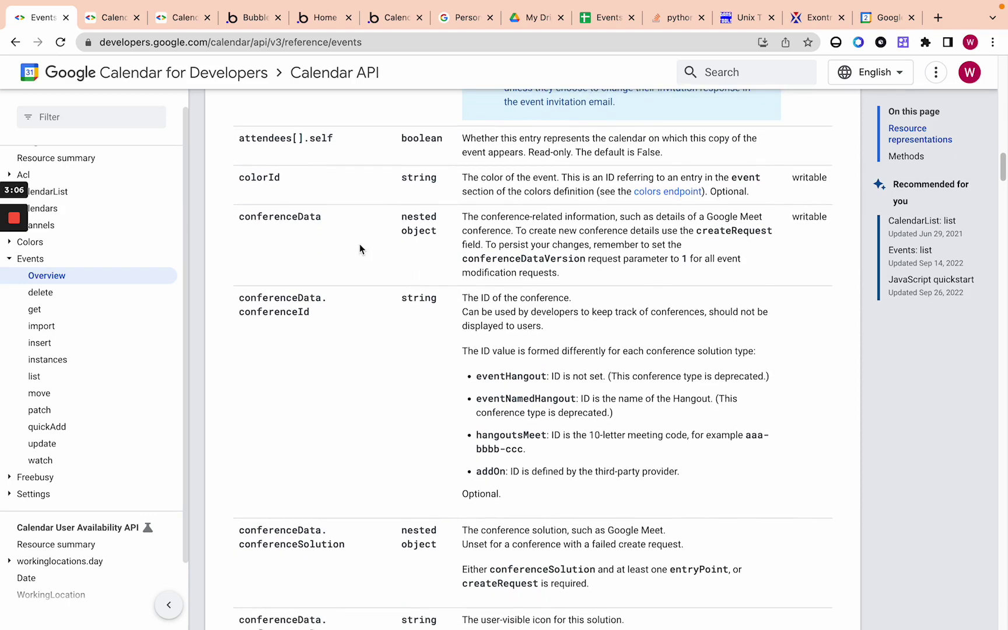
scroll(389, 225, up, 2)
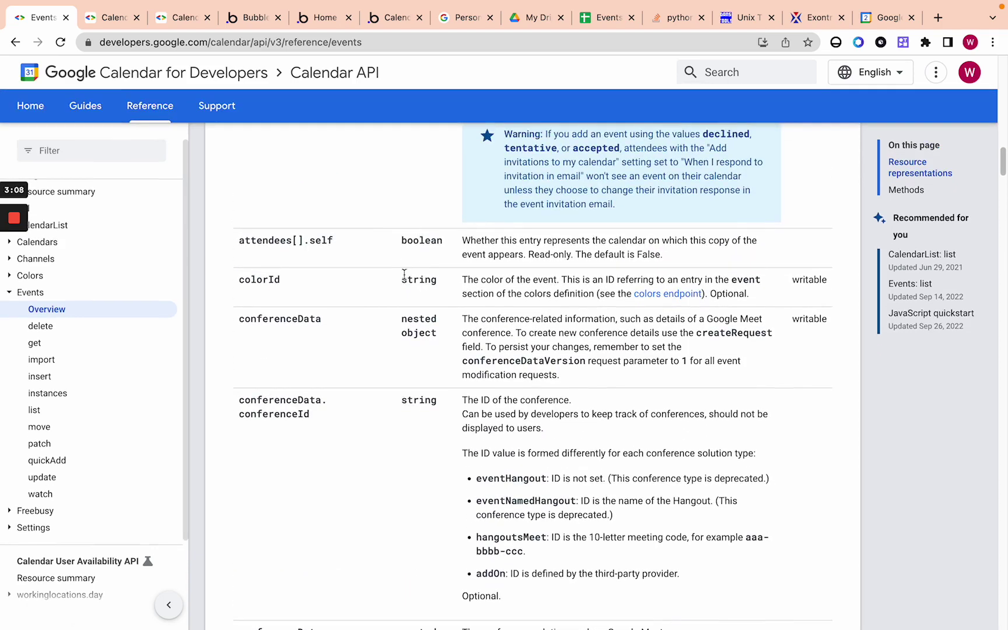
drag(402, 281, 442, 282)
click(401, 283)
scroll(333, 355, down, 2)
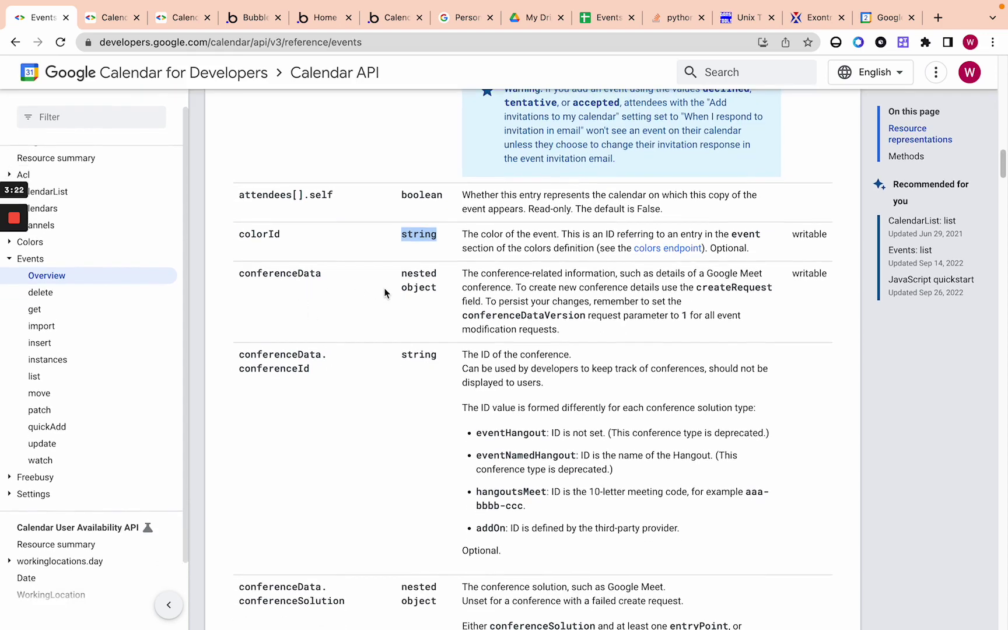
- Highlight the conferenceData property name and move down through its sub-rows
scroll(405, 349, down, 2)
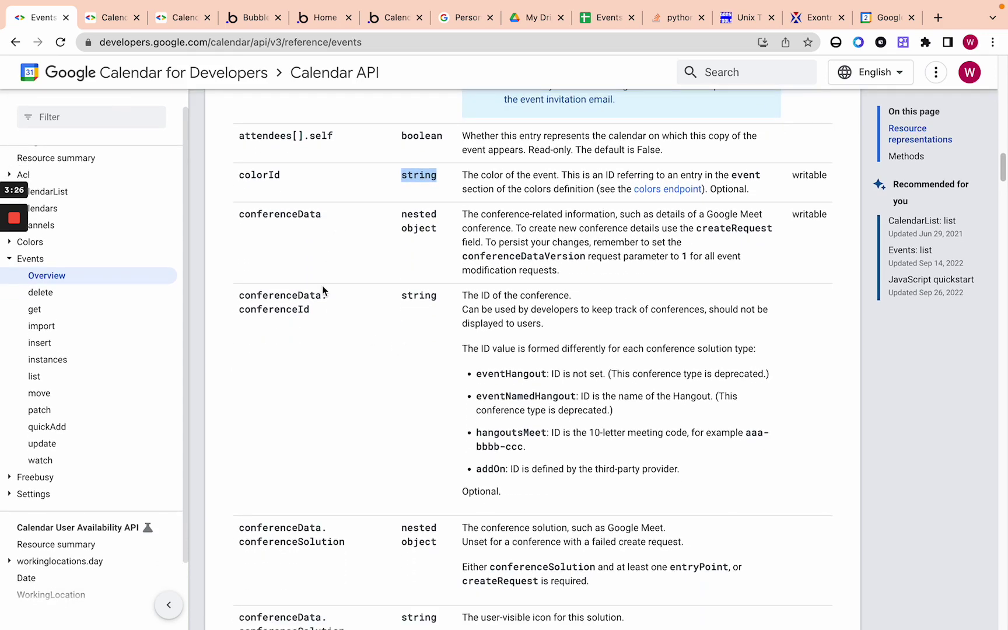
scroll(322, 285, up, 1)
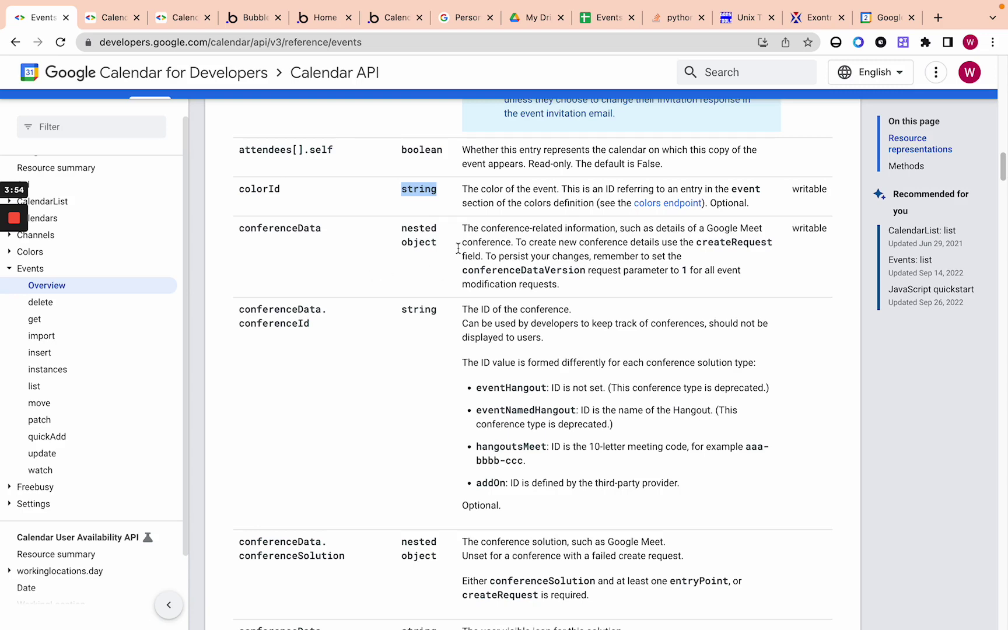
double_click(250, 227)
click(304, 235)
scroll(318, 257, down, 3)
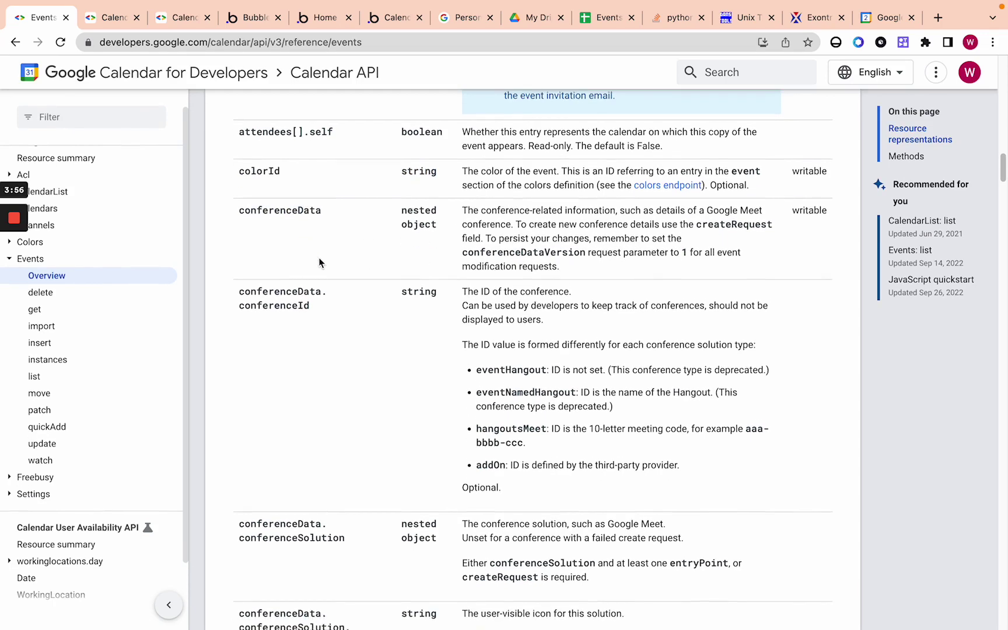
scroll(323, 276, down, 5)
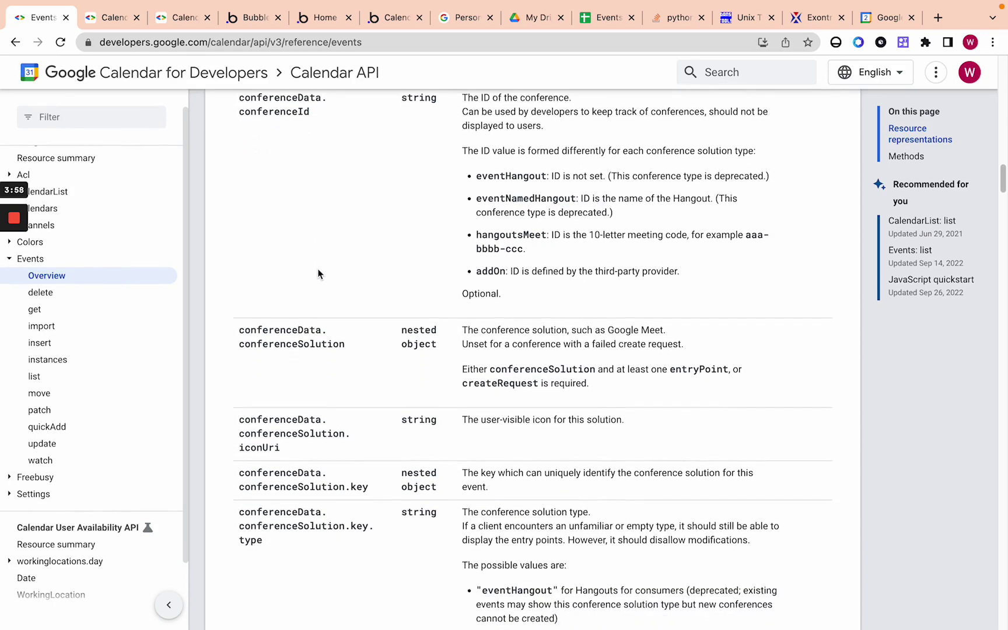
scroll(320, 280, down, 1)
scroll(308, 265, down, 4)
scroll(301, 312, down, 3)
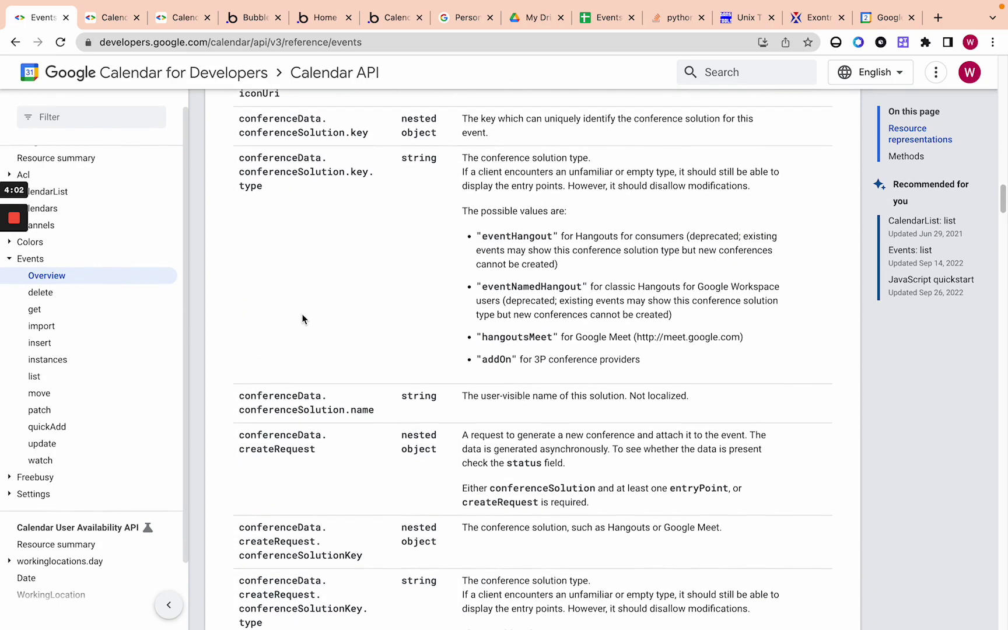
scroll(302, 315, down, 4)
- Highlight the createRequest, conferenceSolutionKey and type parts of the createRequest field names
drag(239, 314, 318, 326)
scroll(416, 310, up, 7)
scroll(417, 309, down, 9)
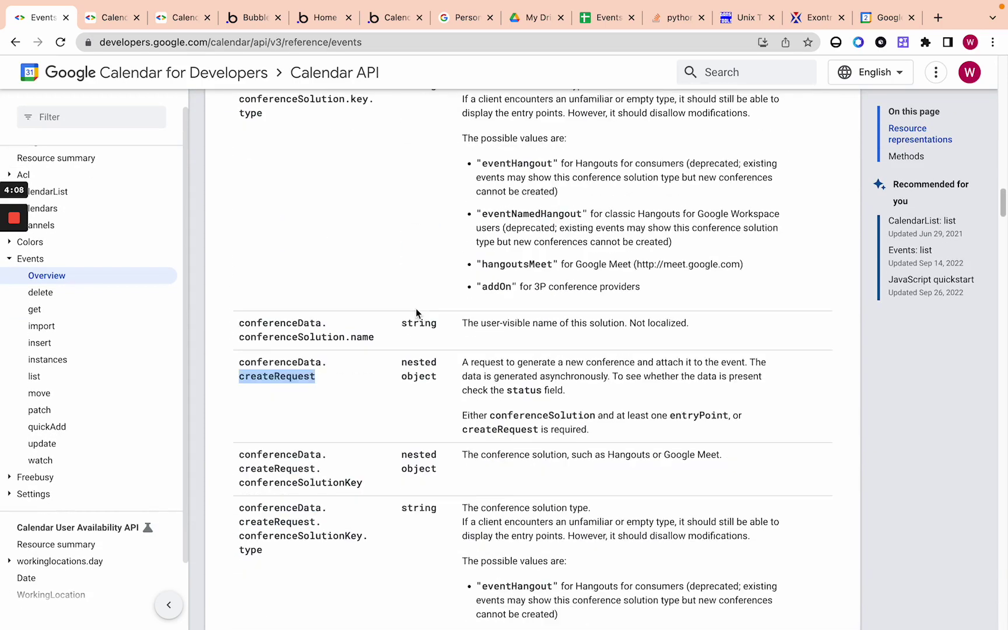
drag(252, 378, 322, 380)
scroll(321, 380, down, 2)
scroll(402, 390, down, 2)
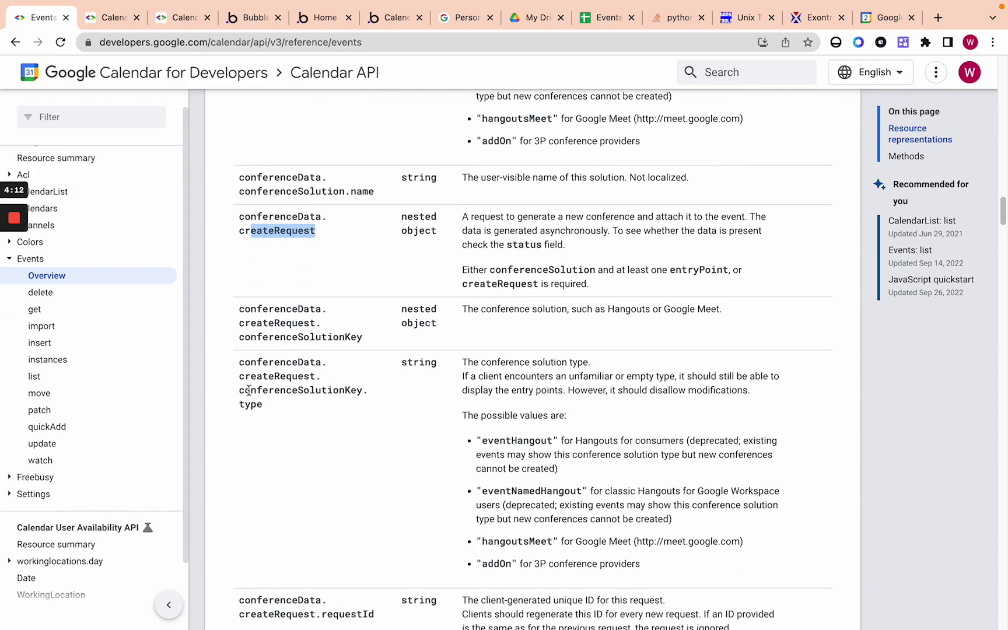
drag(244, 391, 360, 391)
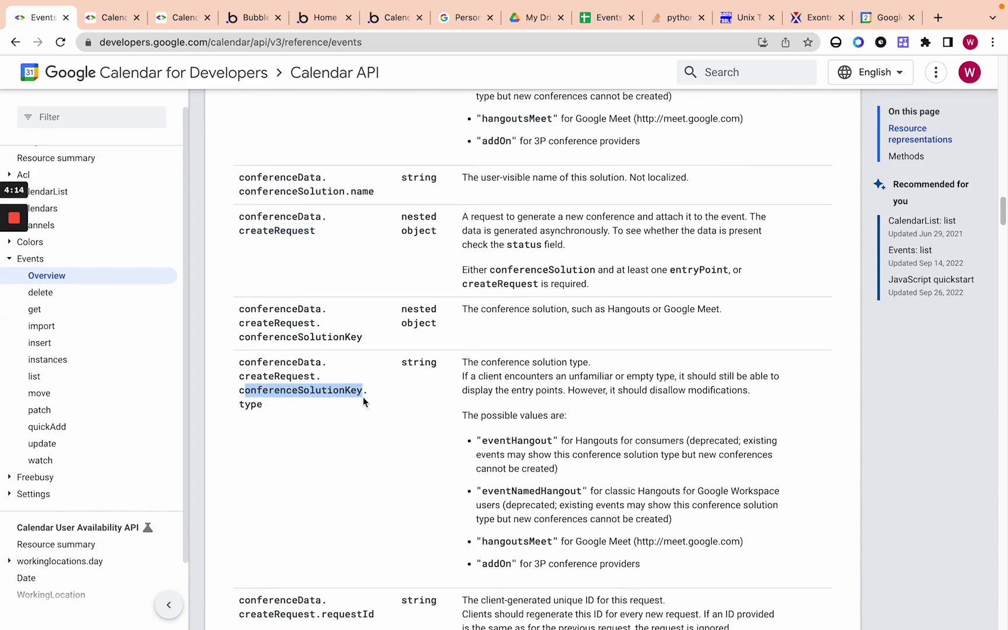
click(239, 338)
drag(240, 325, 321, 325)
drag(240, 336, 361, 340)
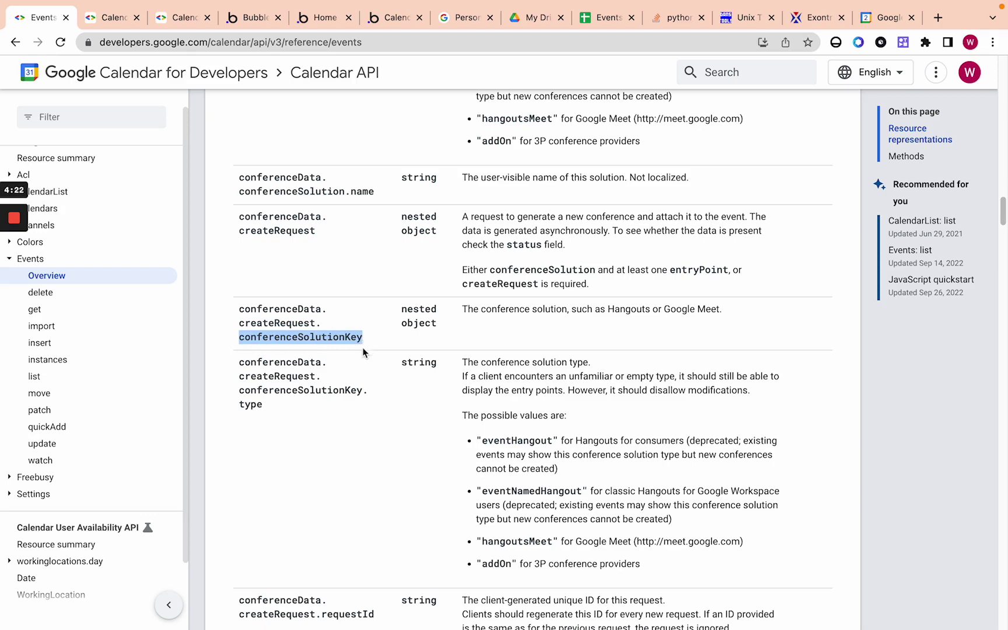
drag(238, 388, 370, 392)
scroll(363, 395, down, 3)
drag(242, 312, 320, 319)
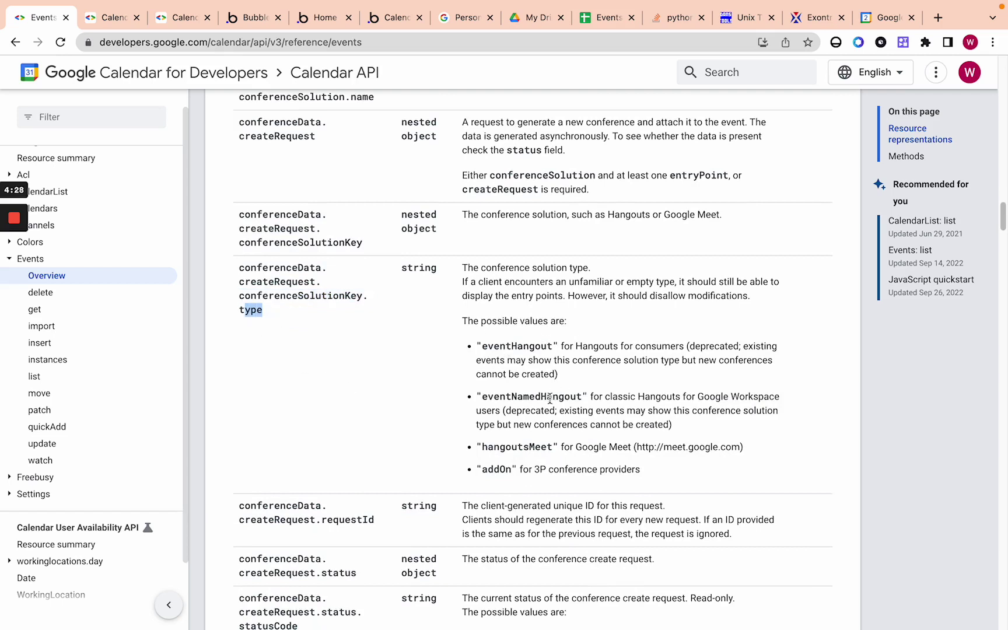
- Highlight the hangoutsMeet possible value and the requestId row below it
drag(482, 448, 529, 448)
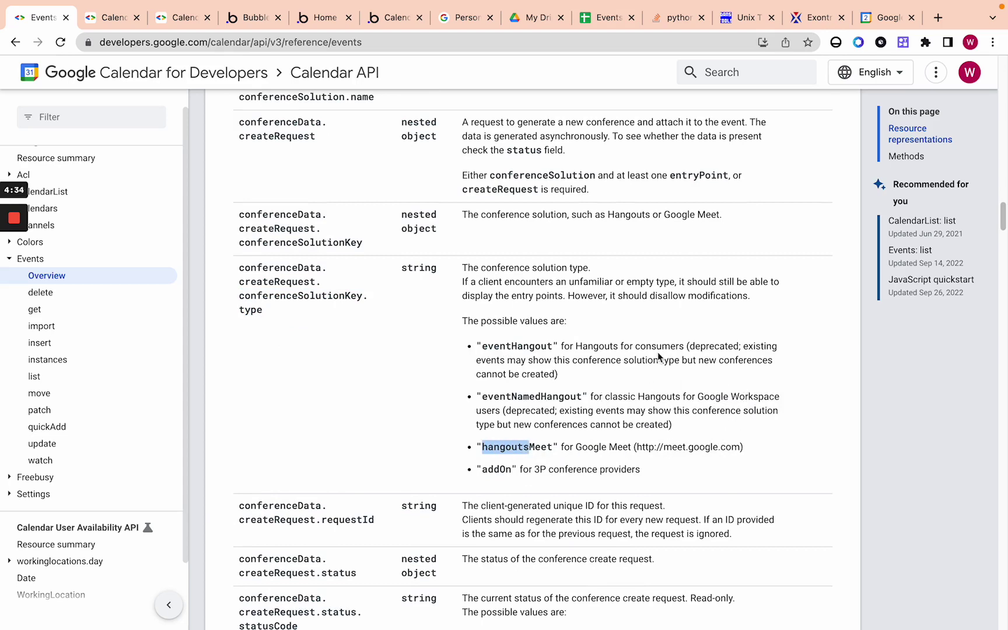
scroll(656, 355, down, 1)
scroll(574, 384, down, 3)
scroll(582, 354, down, 1)
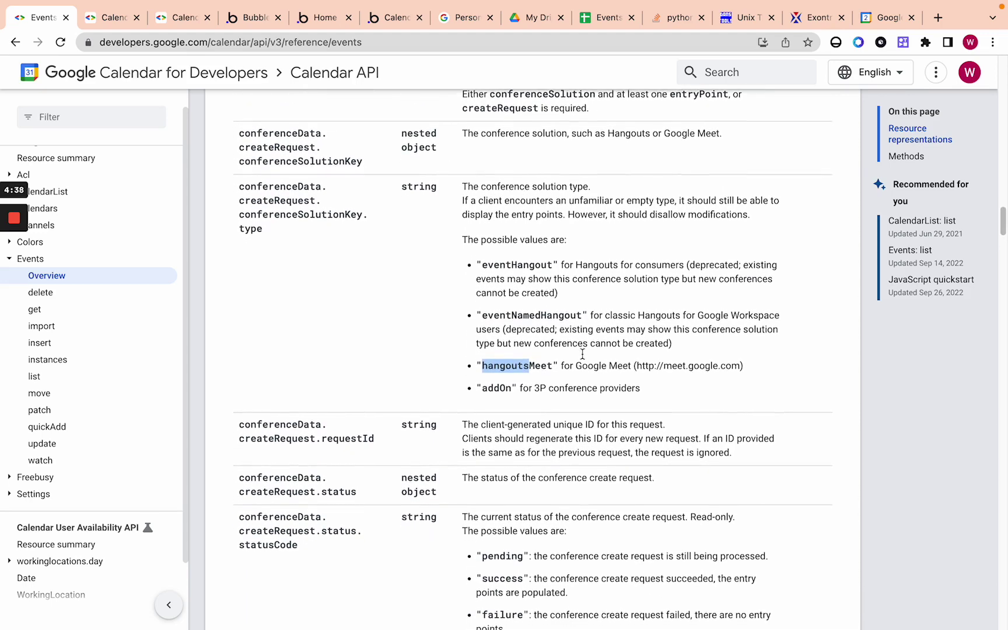
drag(385, 438, 340, 438)
click(354, 438)
scroll(388, 446, down, 3)
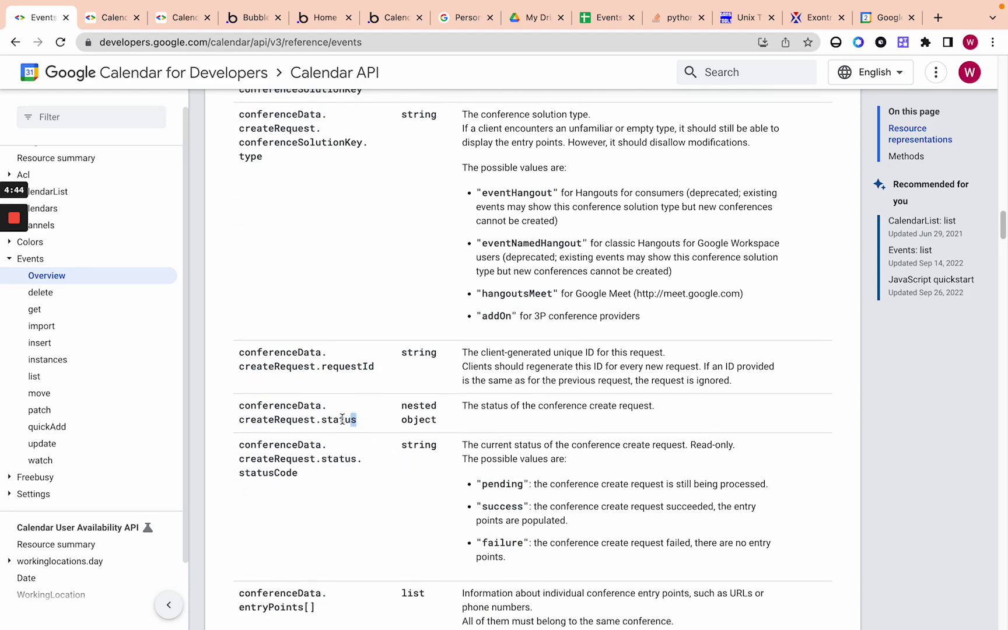
drag(364, 460, 350, 460)
scroll(350, 459, down, 8)
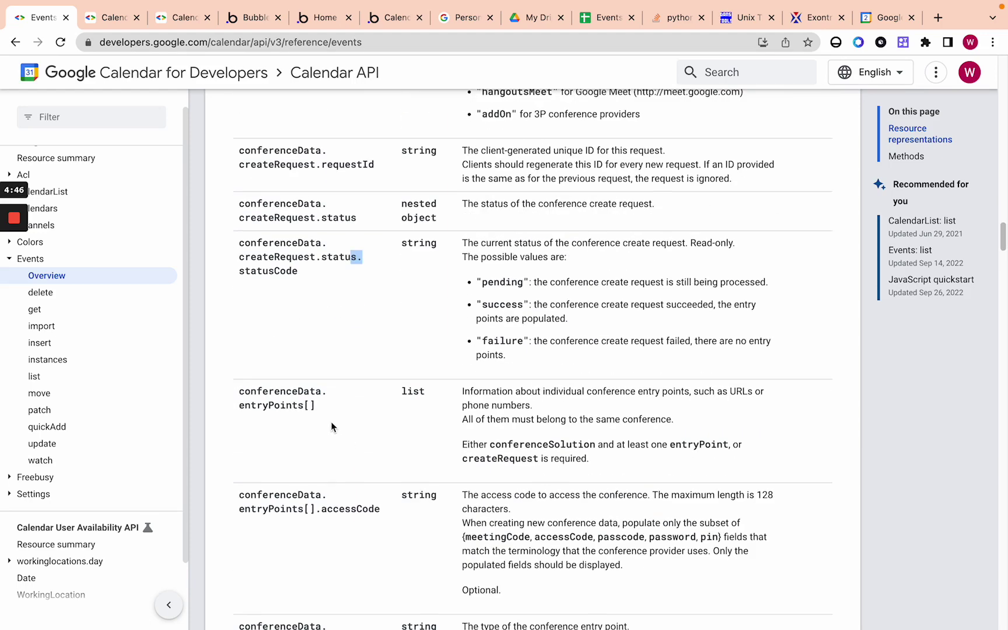
scroll(331, 432, down, 2)
scroll(331, 439, down, 3)
- Highlight requestId's client-generated unique ID description, then the full conferenceSolutionKey.type field name
mouse_move(13, 279)
scroll(402, 274, up, 8)
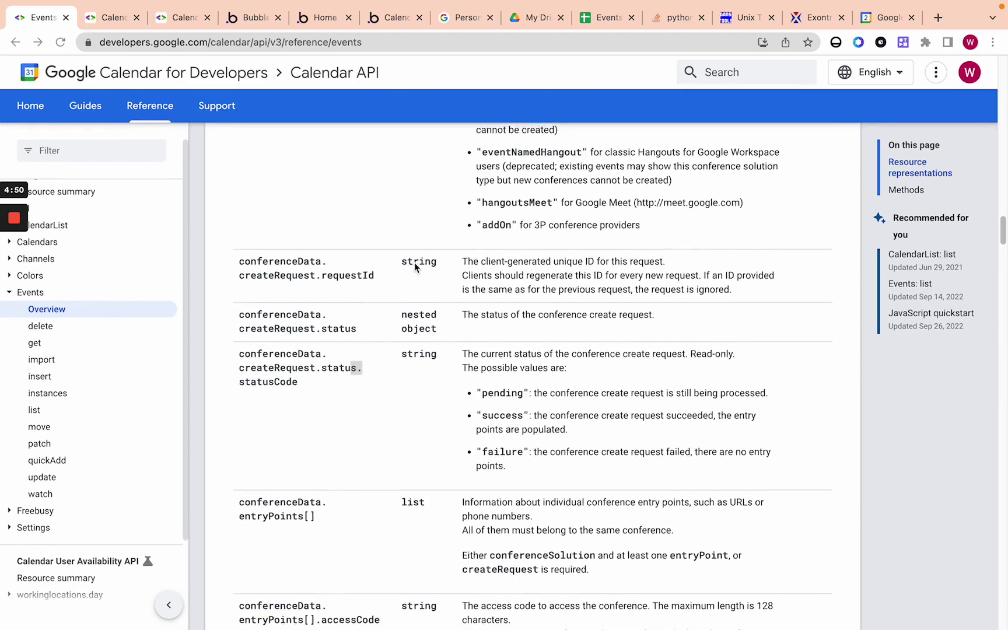
scroll(369, 331, up, 4)
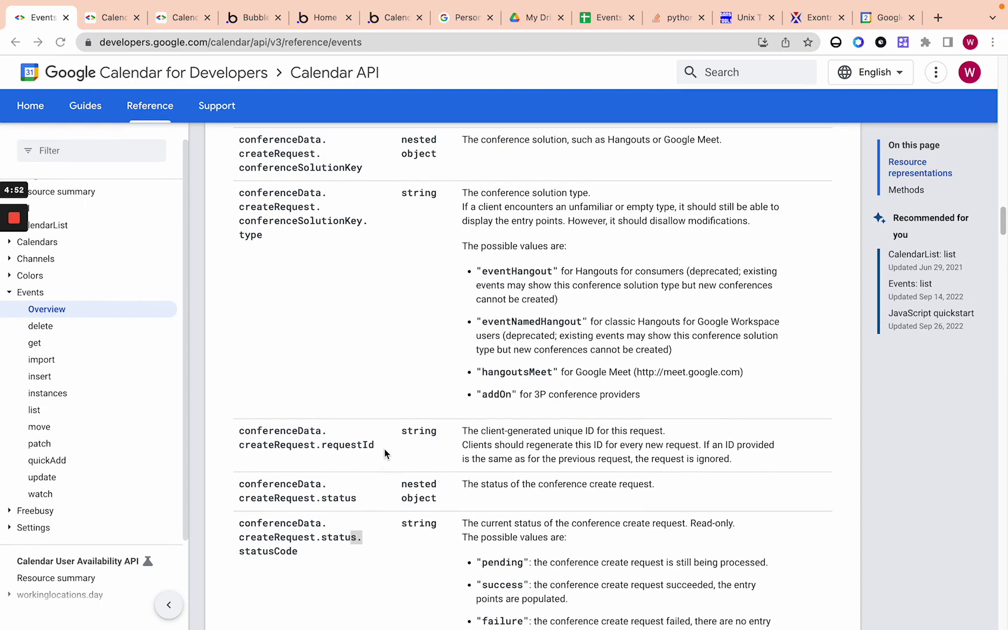
click(445, 443)
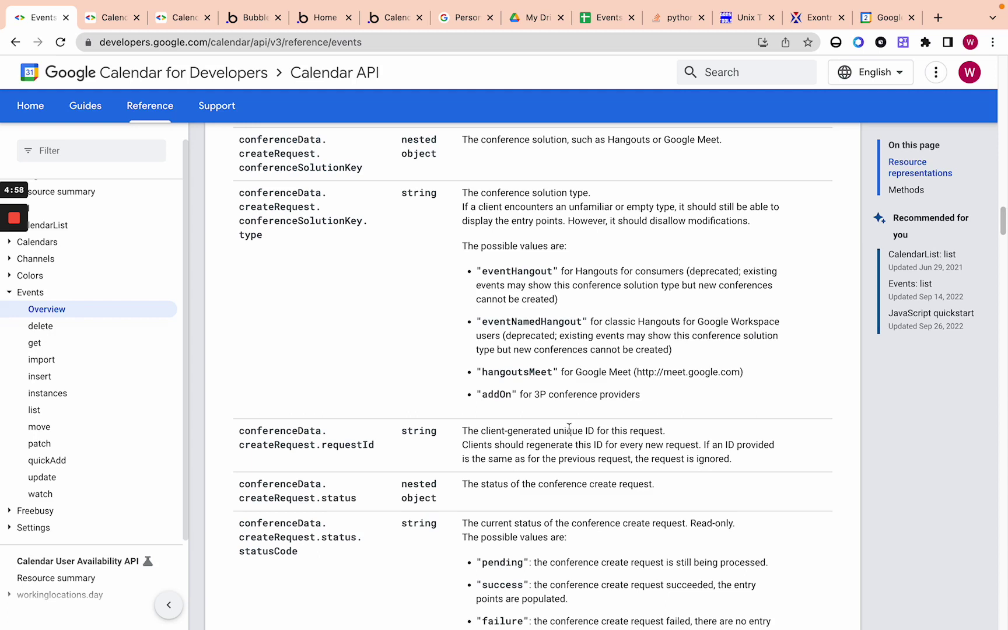
drag(492, 430, 589, 431)
click(589, 431)
scroll(432, 324, up, 1)
scroll(430, 318, up, 3)
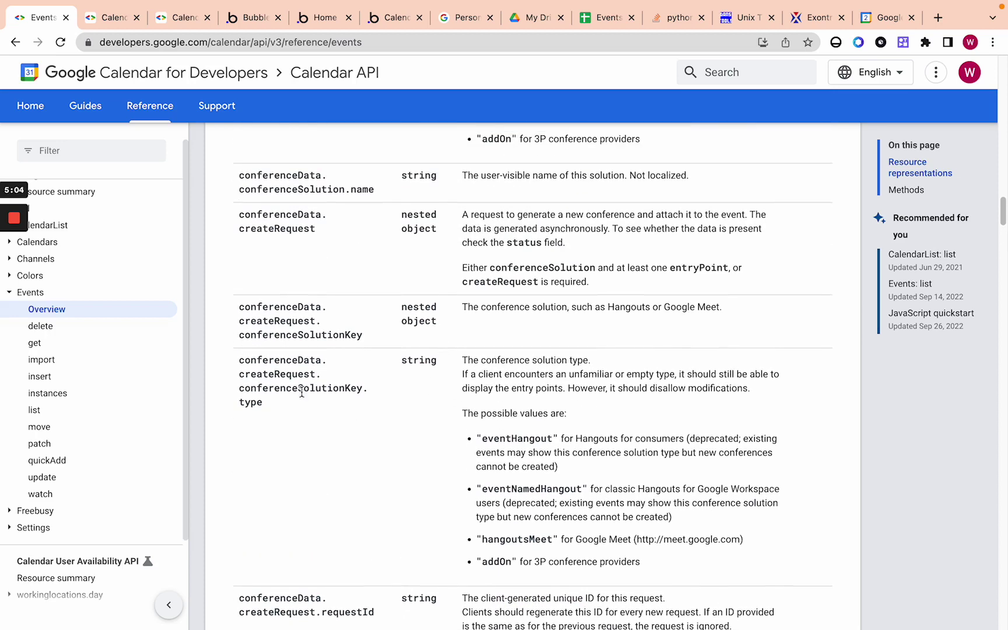
drag(238, 359, 314, 407)
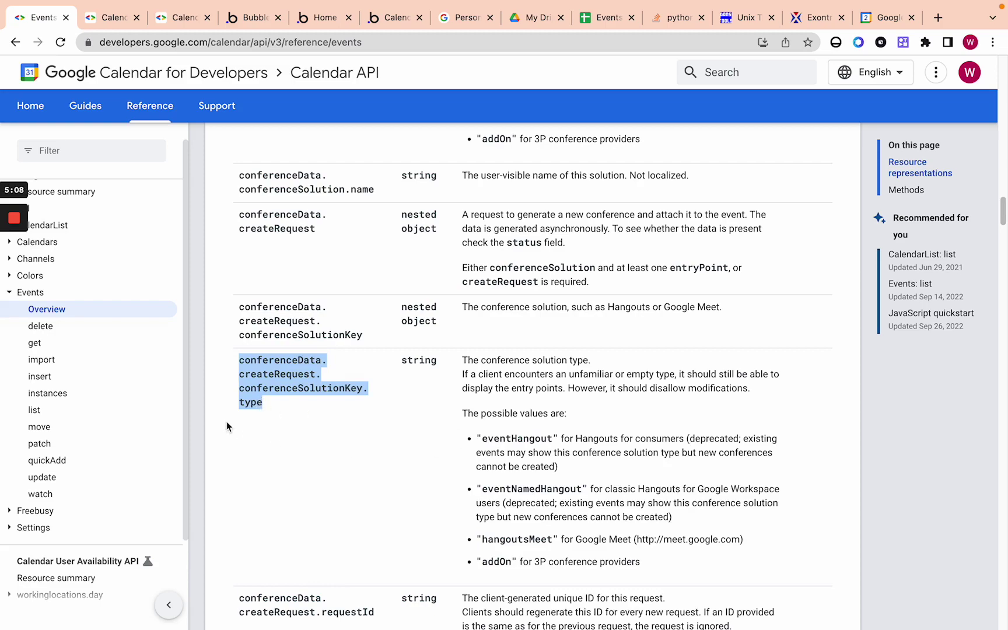
- Scroll through the remaining conferenceData rows until the created, creator, description and end rows appear
scroll(537, 466, down, 3)
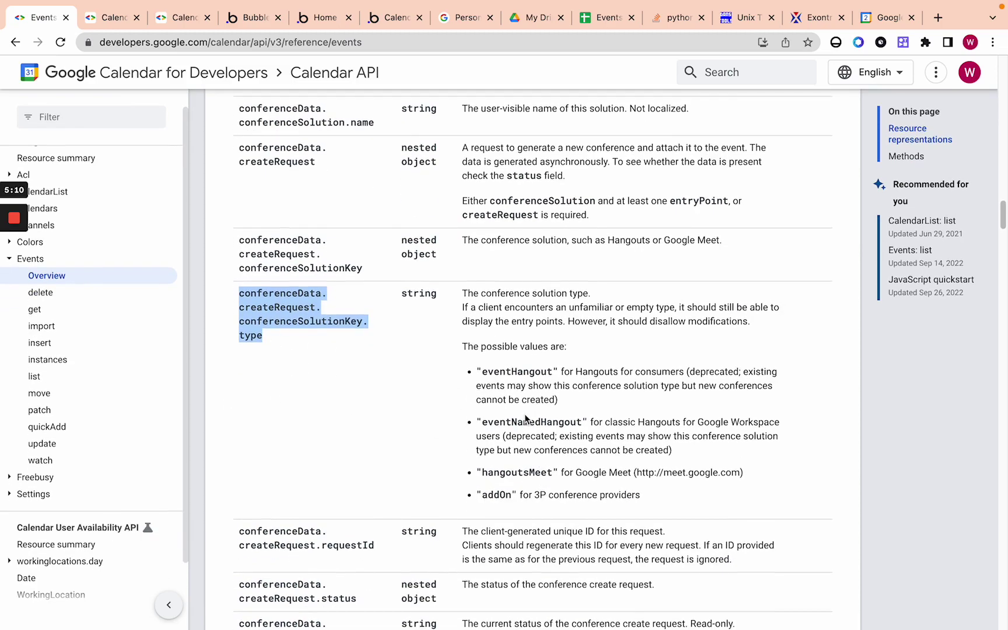
scroll(524, 404, down, 10)
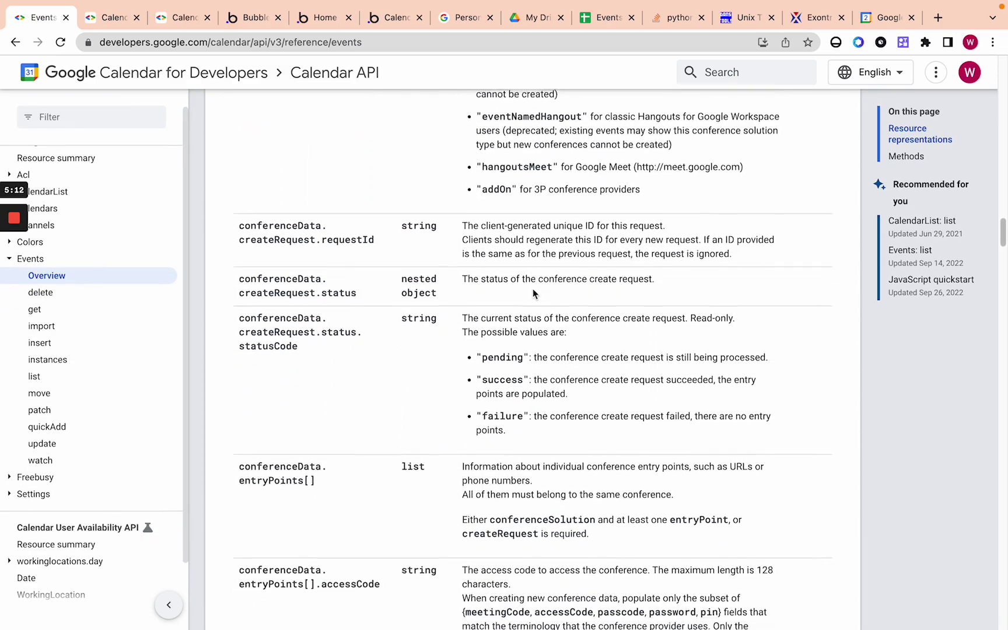
scroll(534, 286, down, 8)
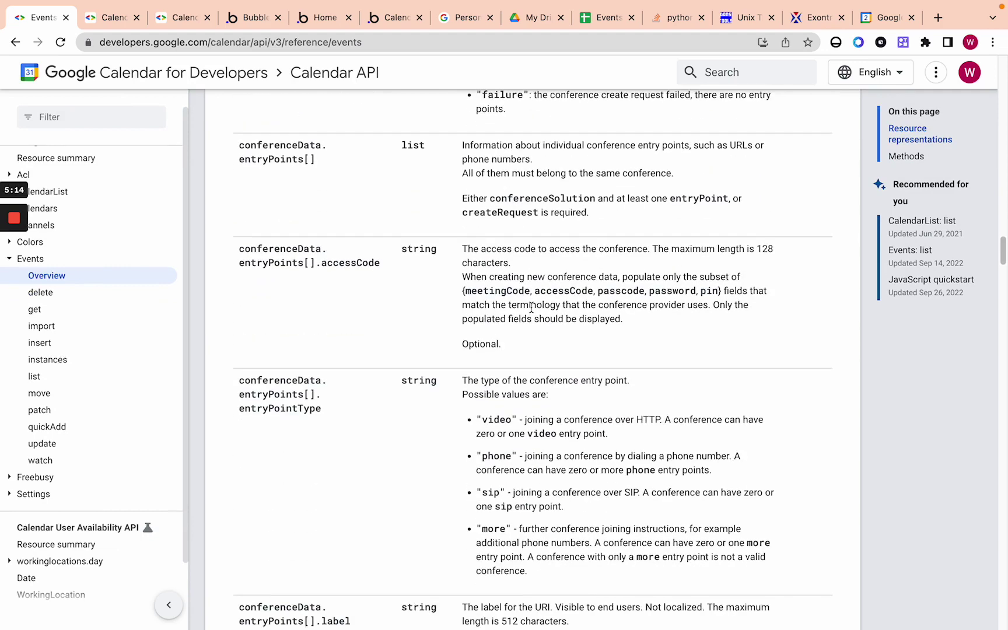
scroll(531, 309, down, 3)
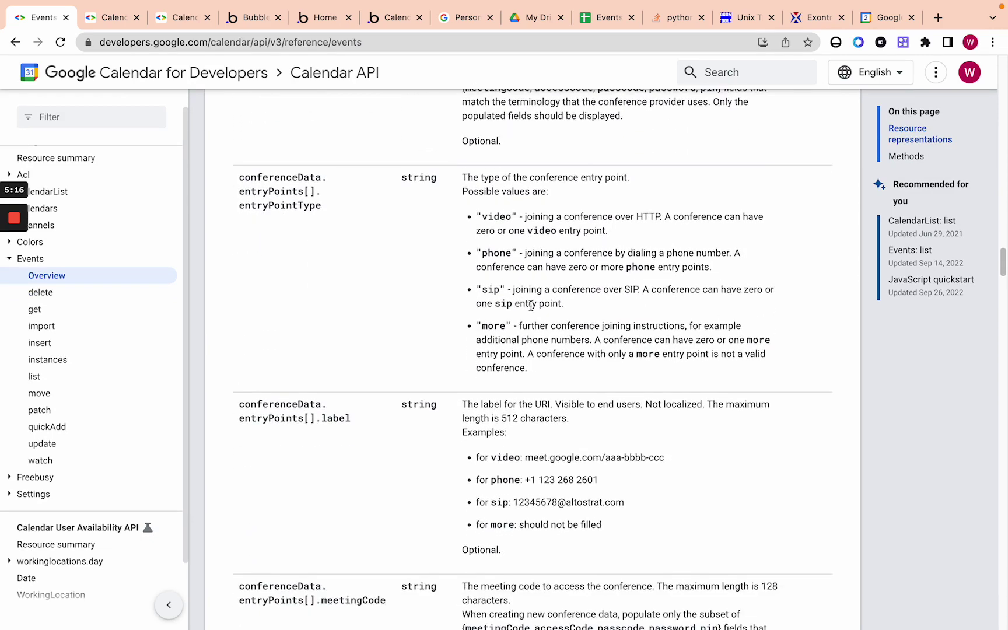
scroll(531, 307, up, 1)
scroll(531, 305, up, 4)
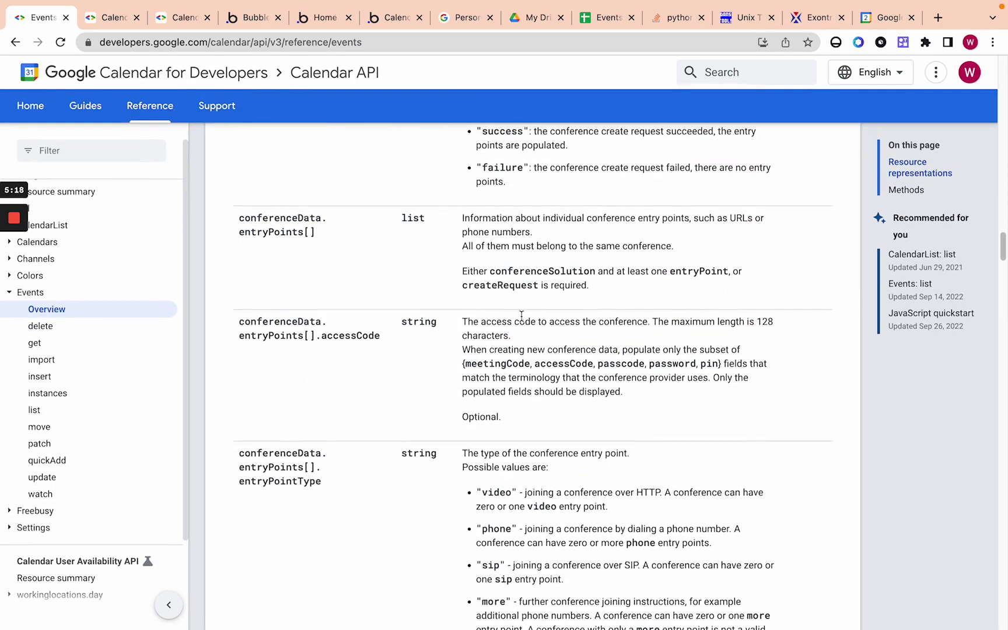
scroll(518, 339, down, 1)
scroll(517, 339, down, 3)
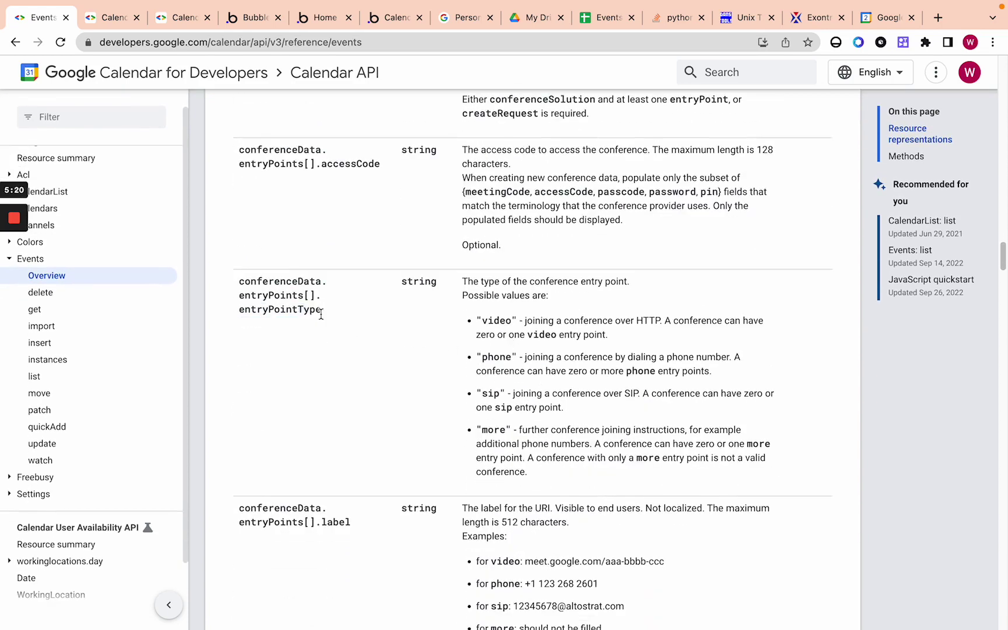
scroll(460, 354, down, 1)
scroll(460, 354, down, 6)
scroll(472, 319, down, 7)
scroll(470, 320, down, 10)
scroll(428, 359, up, 16)
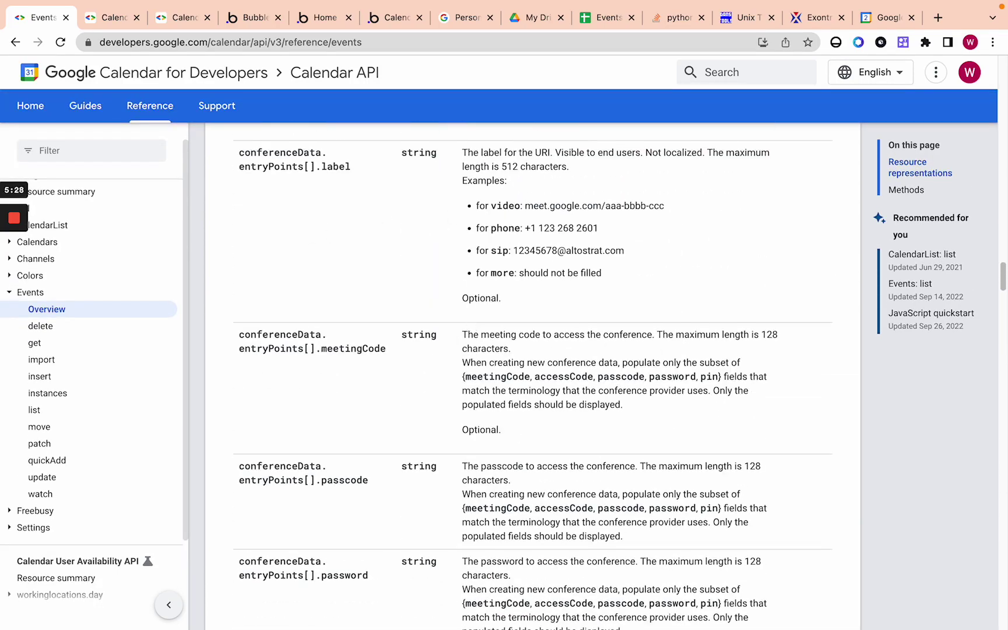
scroll(426, 367, down, 1)
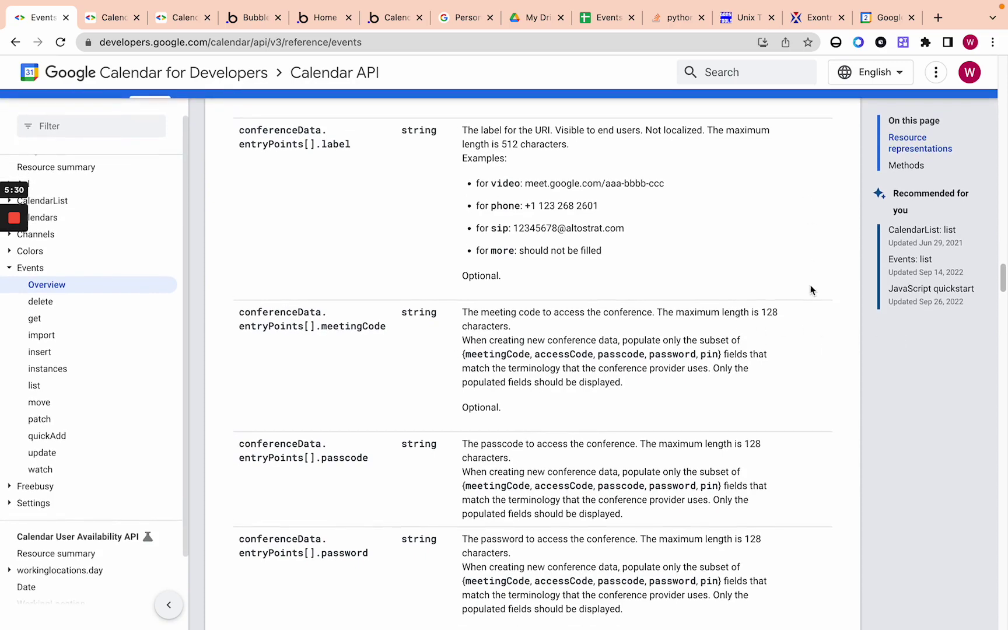
scroll(817, 254, down, 2)
scroll(799, 192, down, 8)
scroll(797, 200, down, 7)
scroll(793, 201, down, 1)
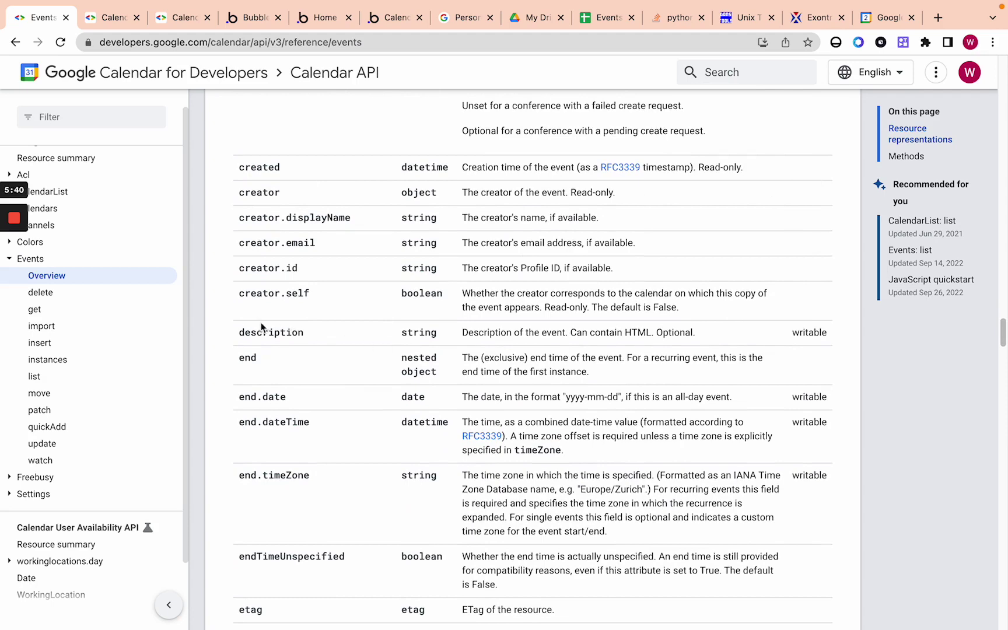
- Highlight the description, end and end.dateTime property names in the Events table
drag(241, 335, 304, 331)
click(304, 330)
scroll(420, 337, down, 1)
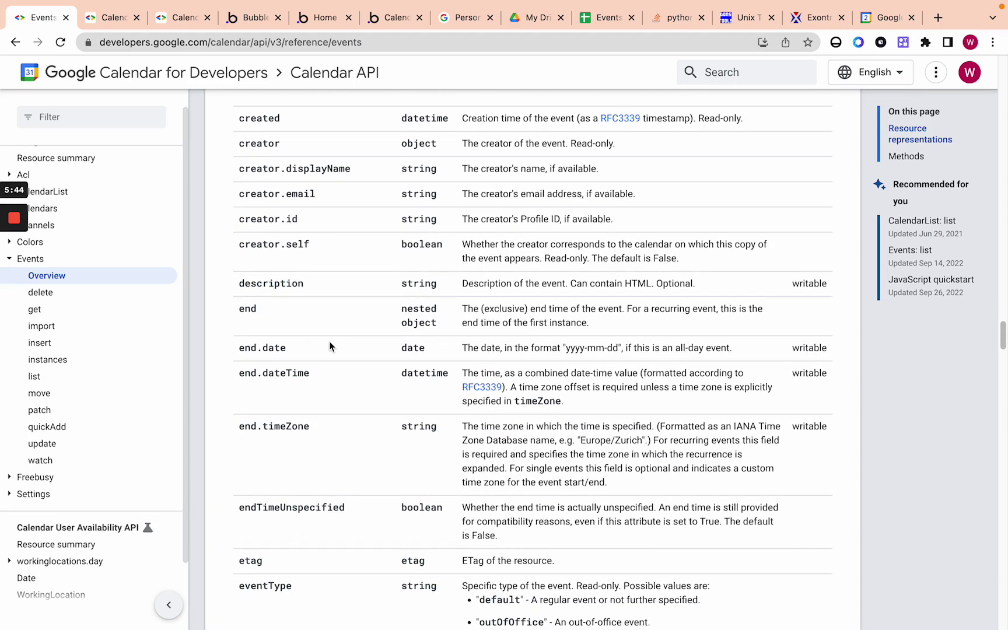
scroll(329, 346, down, 2)
drag(237, 203, 254, 201)
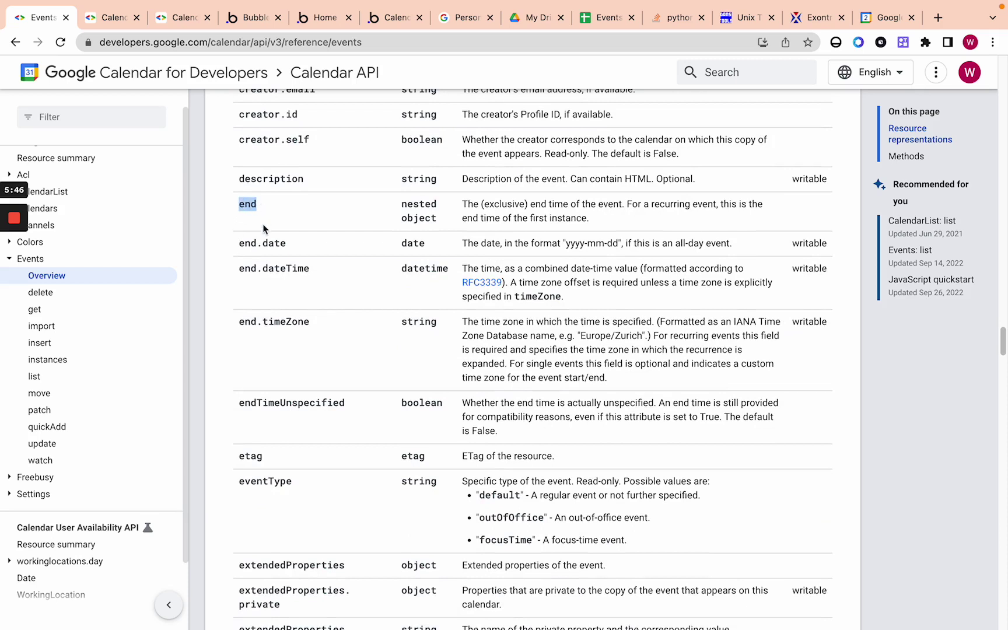
click(247, 209)
drag(237, 270, 314, 269)
click(272, 323)
drag(239, 269, 307, 268)
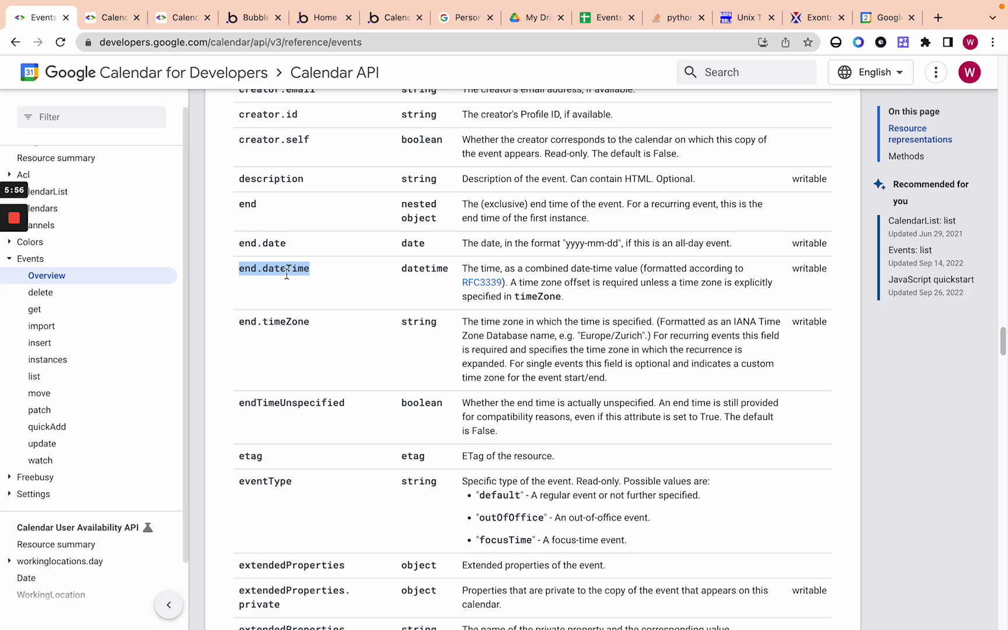
- Highlight end.timeZone and 'IANA' in its description, then switch to the Unix Timestamp converter
drag(240, 321, 328, 325)
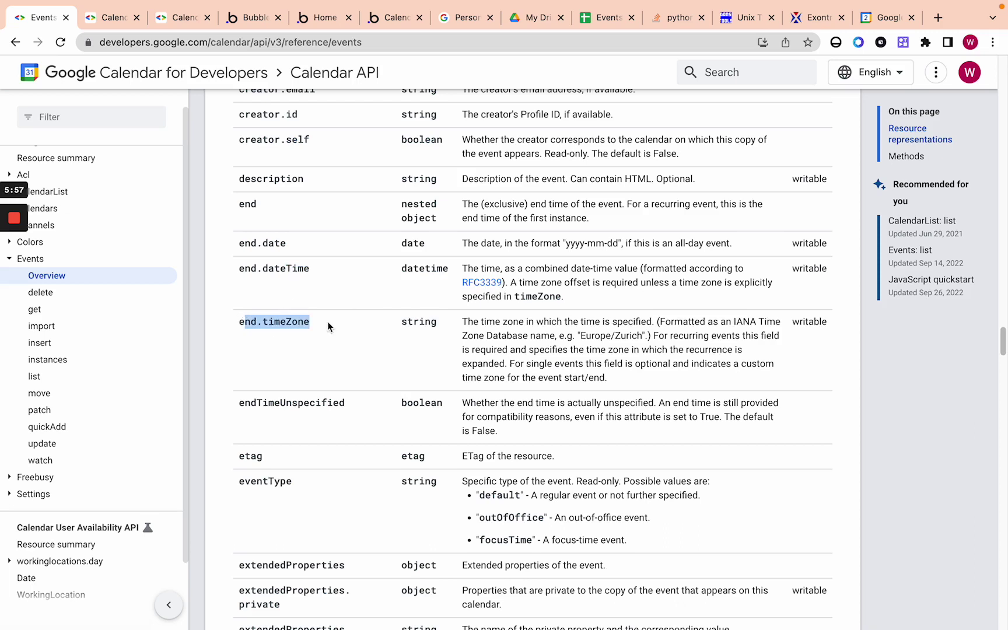
click(630, 312)
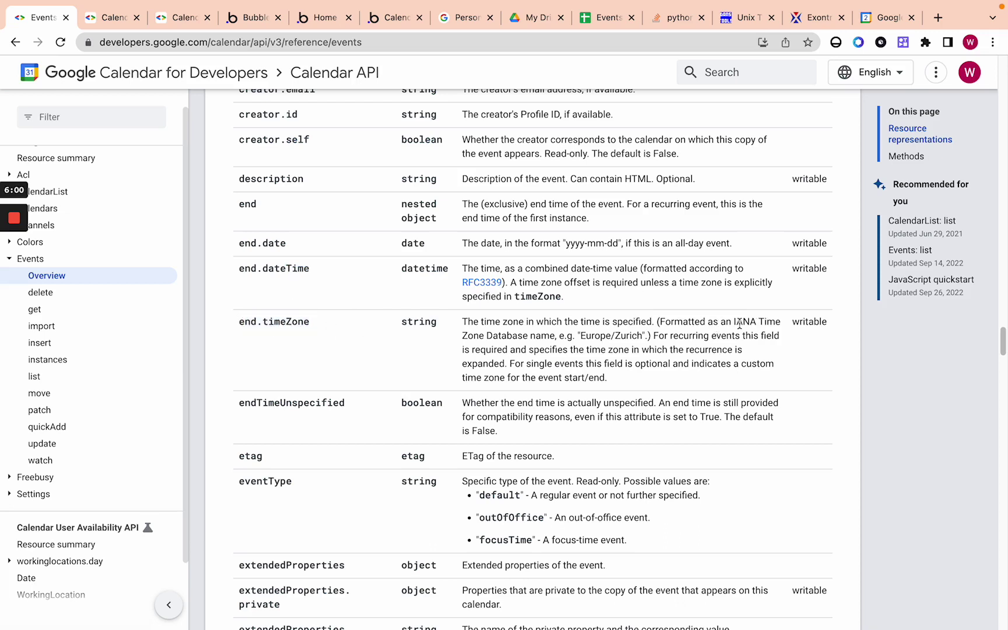
drag(736, 323, 756, 321)
click(757, 322)
scroll(377, 344, down, 1)
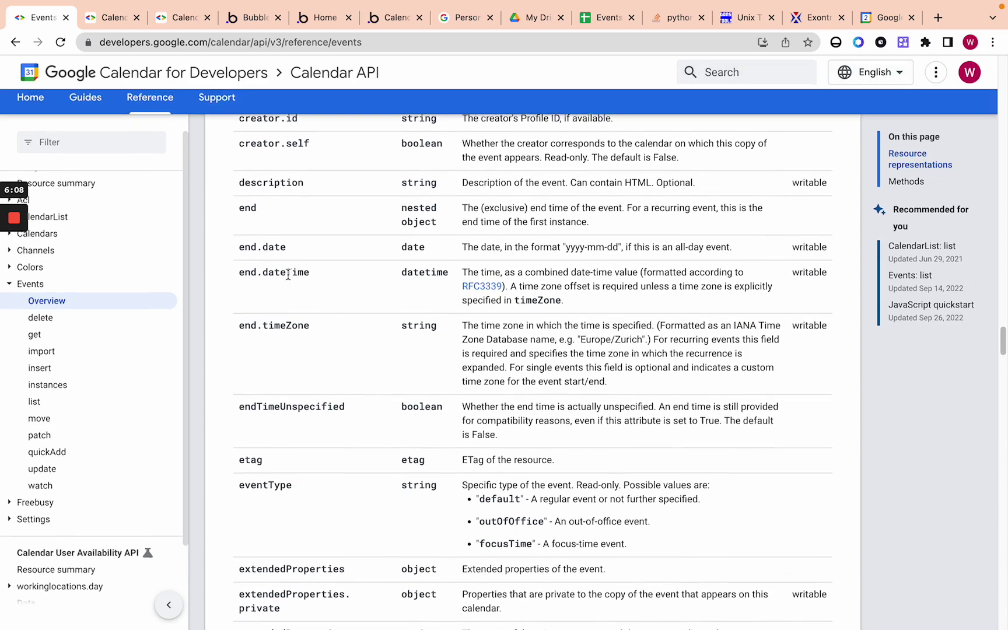
drag(268, 273, 298, 273)
click(749, 18)
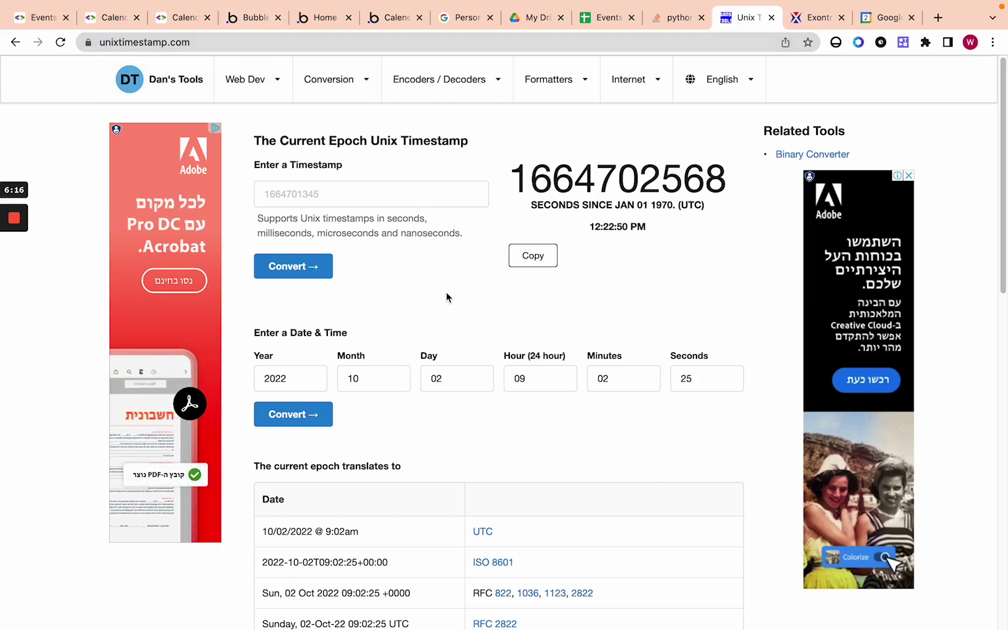
- Highlight the RFC 3339 label and the current date in RFC 3339 format on unixtimestamp.com
scroll(446, 297, down, 3)
scroll(612, 312, down, 5)
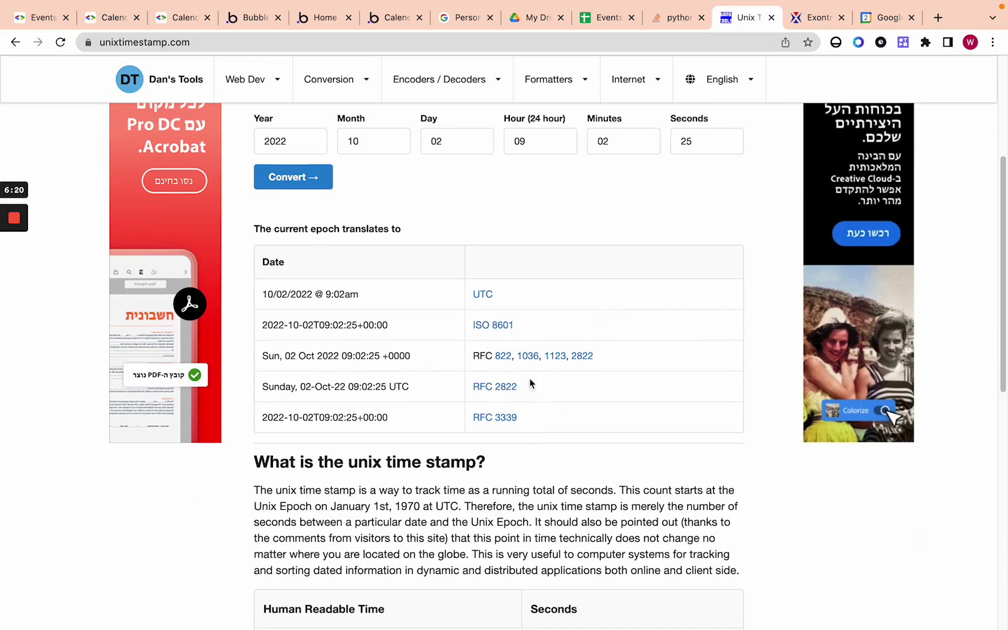
drag(527, 417, 472, 421)
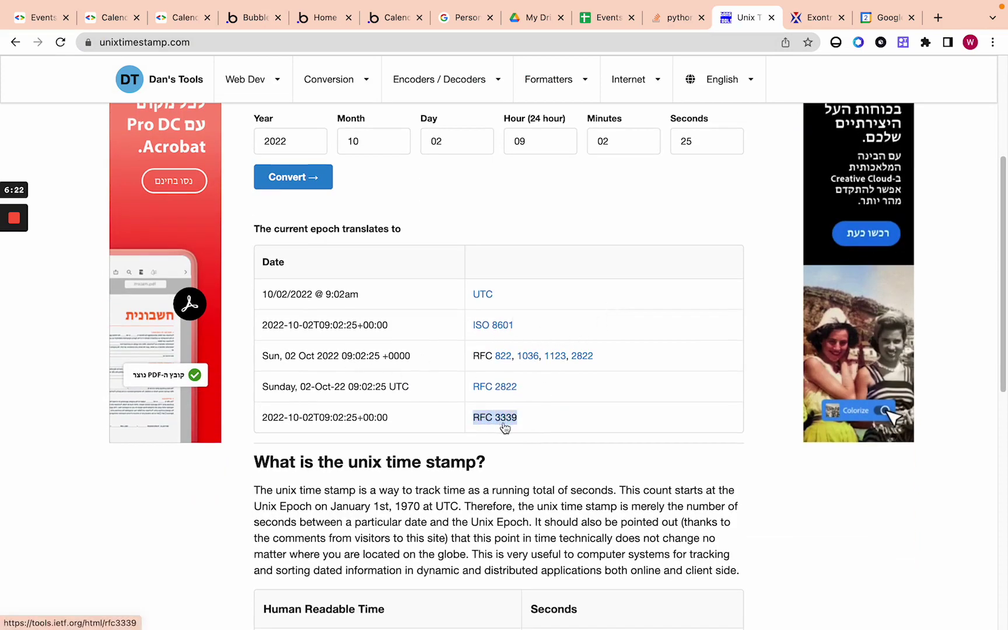
drag(386, 418, 263, 424)
click(267, 422)
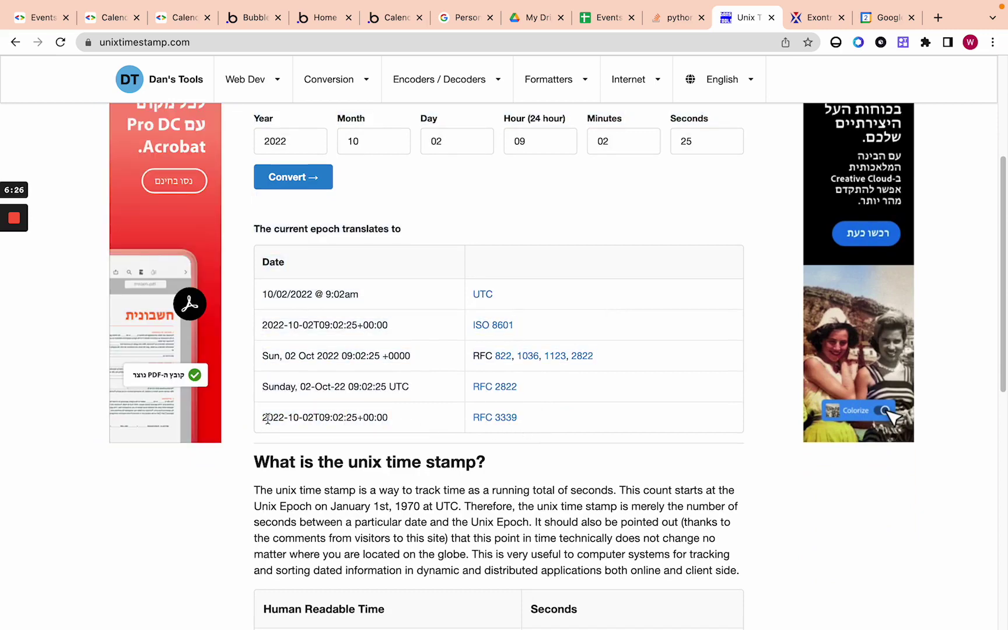
scroll(496, 251, up, 5)
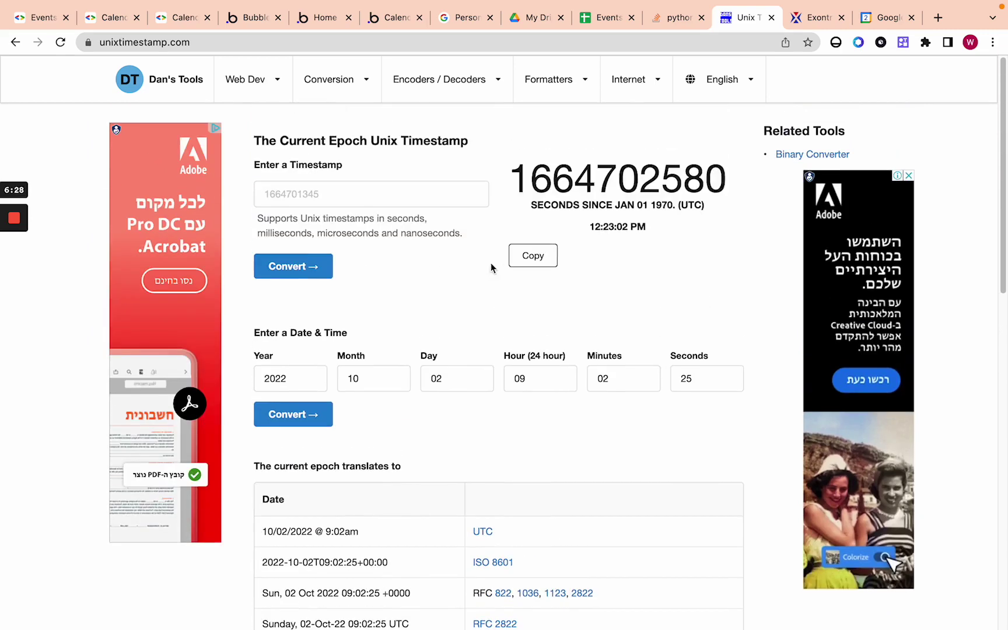
scroll(525, 285, down, 3)
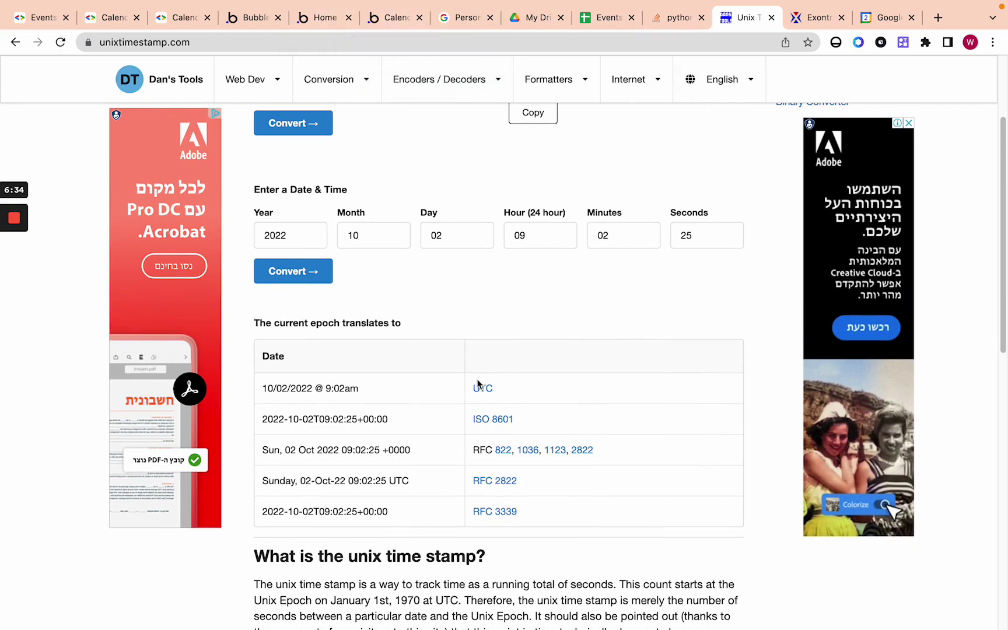
scroll(430, 376, down, 2)
drag(410, 404, 279, 402)
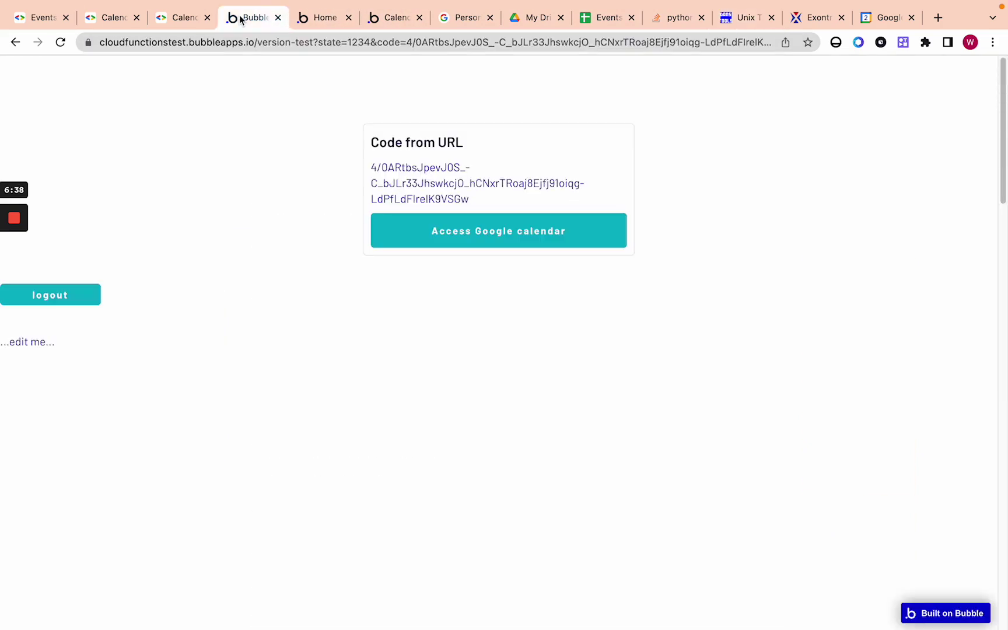
- Return via the Bubble plugins page to the Events reference at the end.timeZone row
click(394, 18)
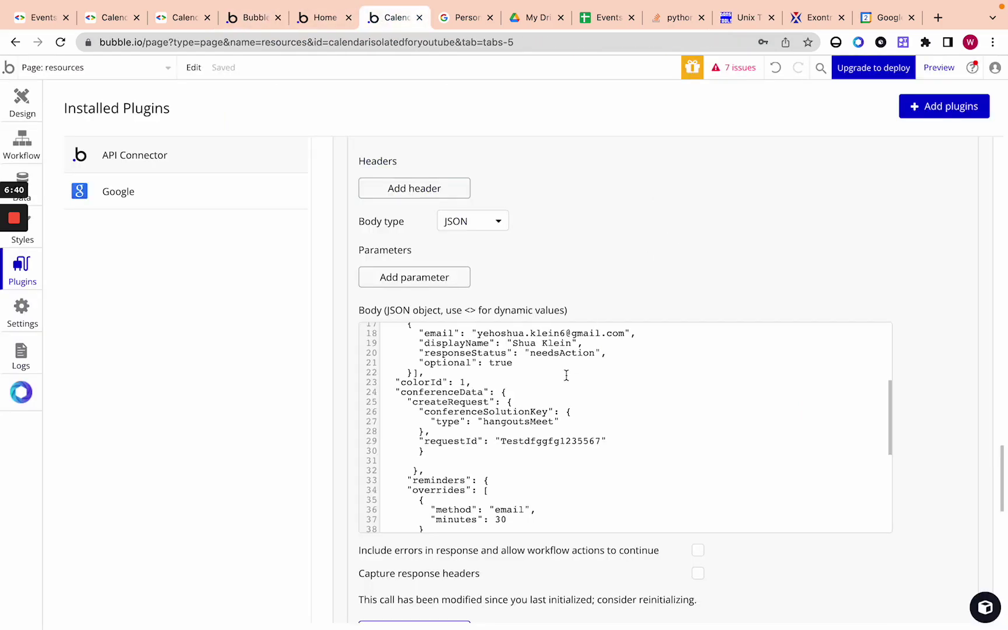
click(36, 18)
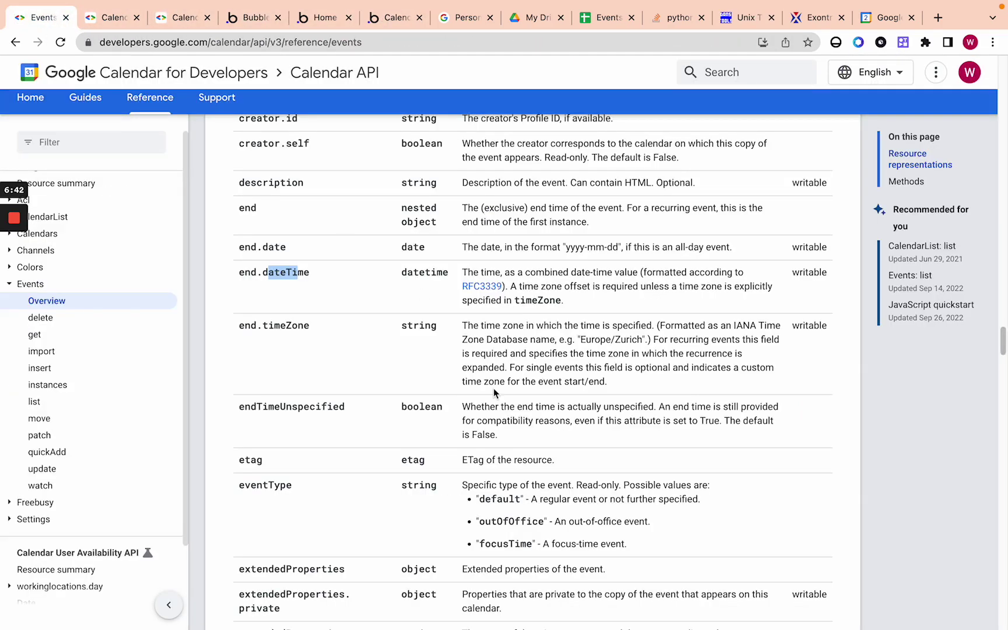
scroll(269, 344, down, 1)
drag(269, 315, 299, 313)
click(624, 323)
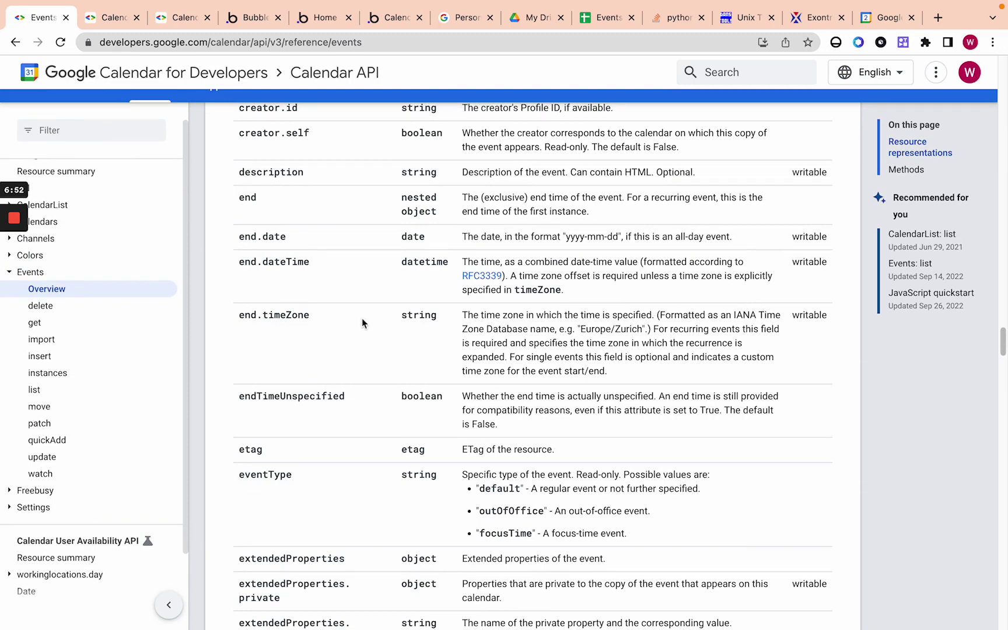
- Highlight dateTime within the end.dateTime property name
scroll(361, 318, down, 1)
scroll(362, 318, down, 1)
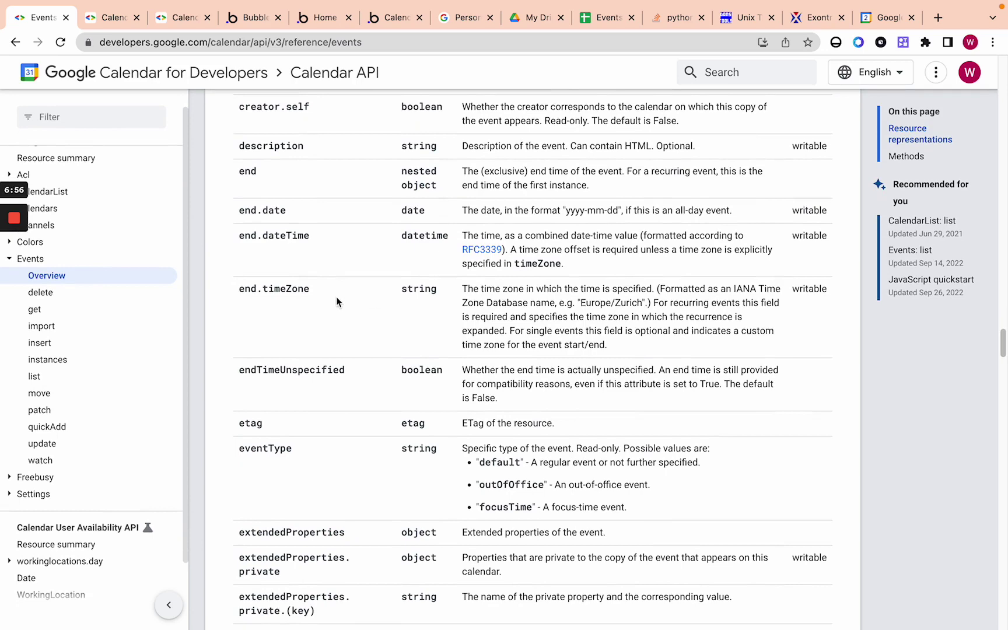
scroll(336, 298, down, 4)
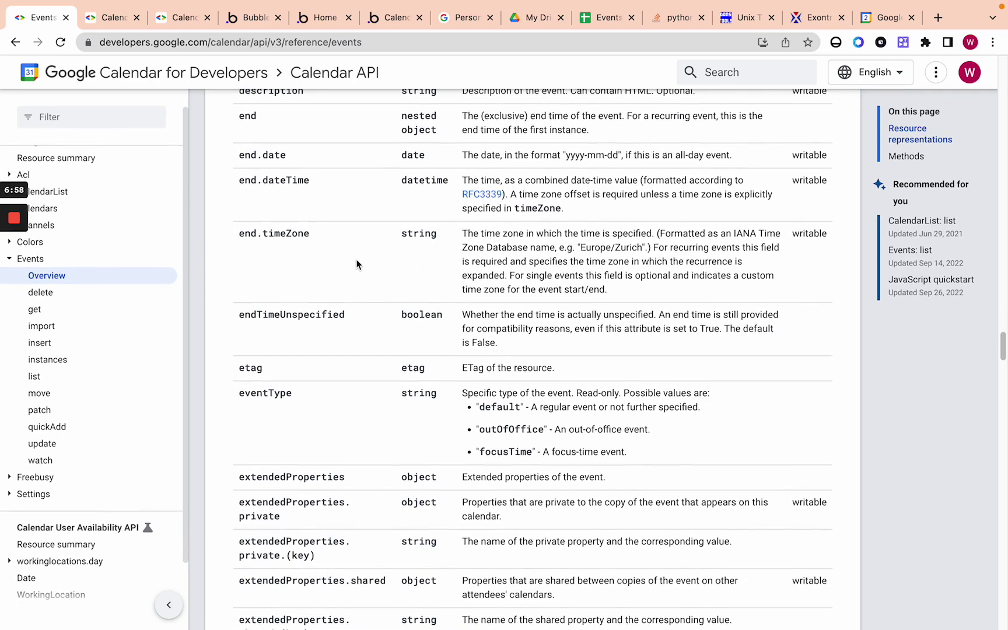
scroll(347, 257, down, 1)
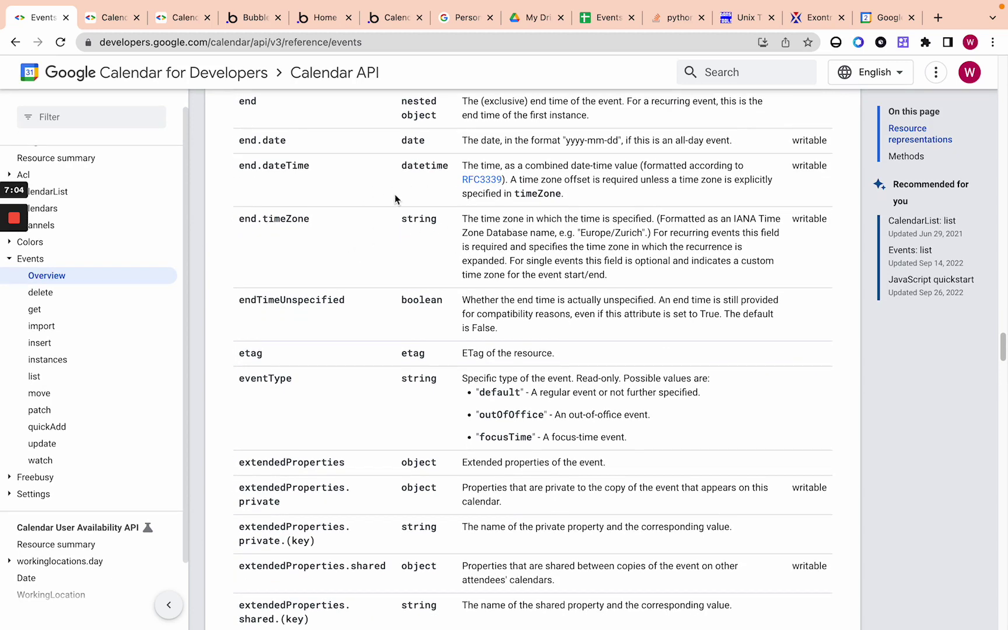
scroll(388, 203, up, 1)
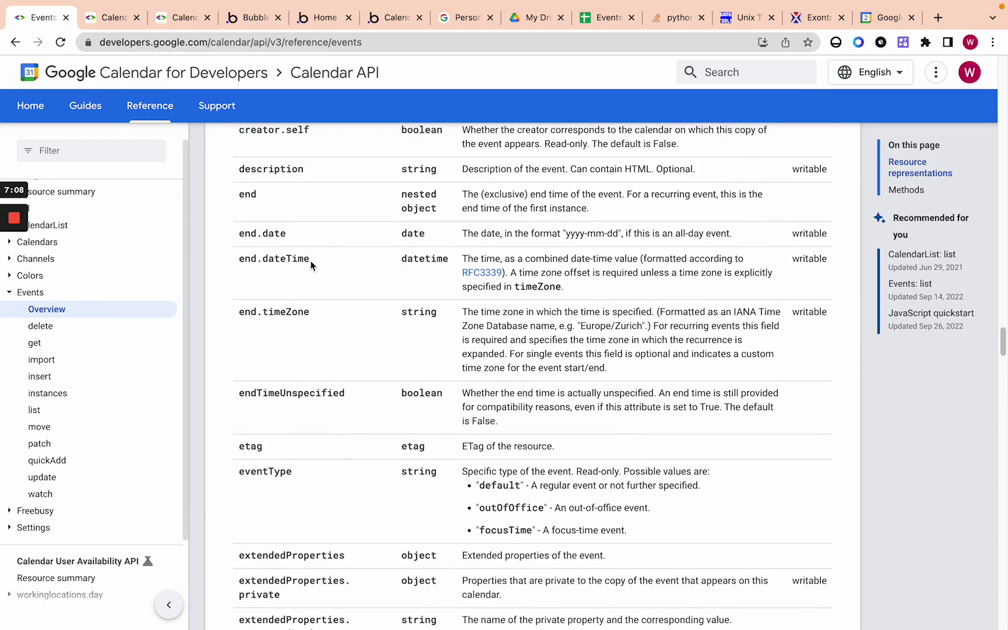
drag(311, 260, 257, 259)
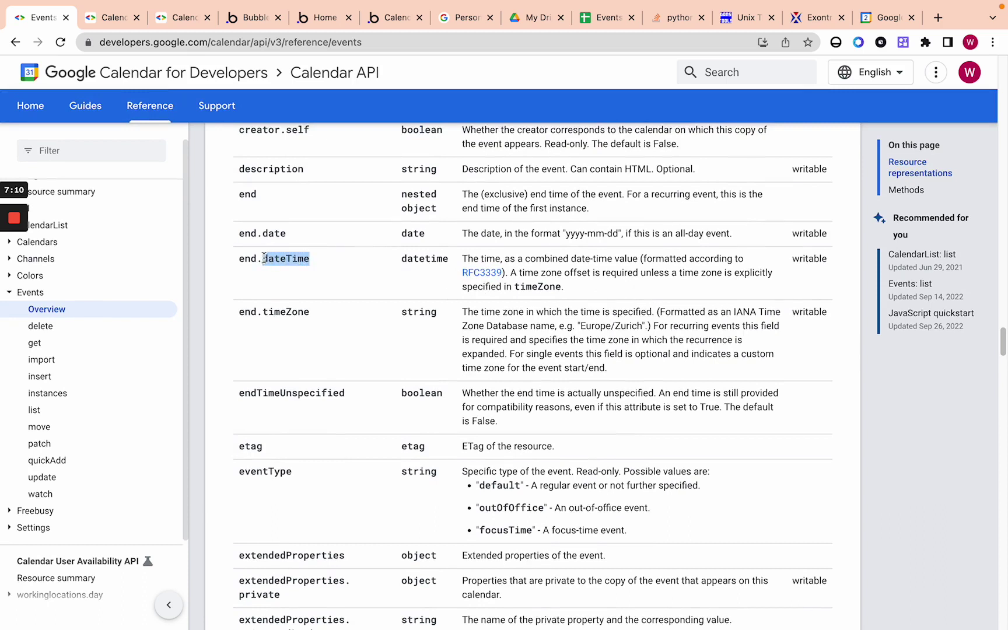
click(321, 255)
drag(314, 257, 292, 258)
click(731, 22)
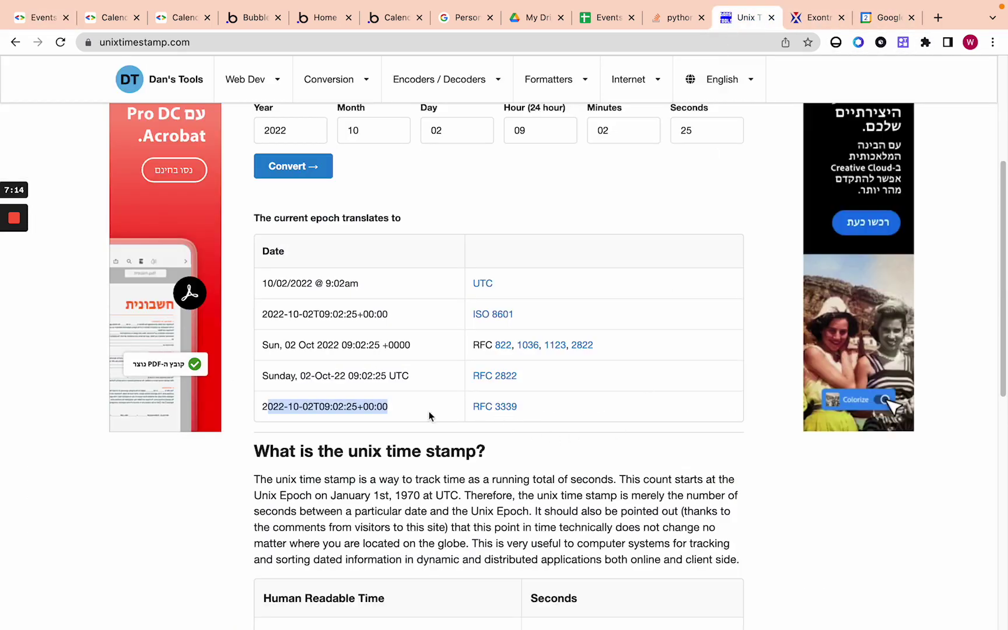
click(377, 408)
mouse_move(362, 409)
mouse_down()
mouse_move(414, 408)
mouse_move(363, 408)
mouse_up()
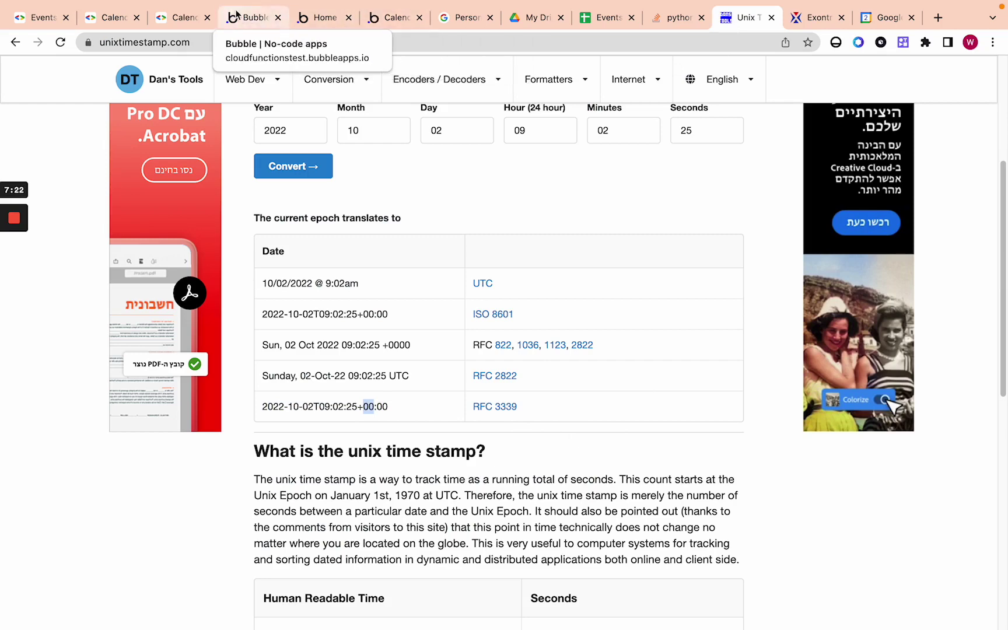
click(39, 19)
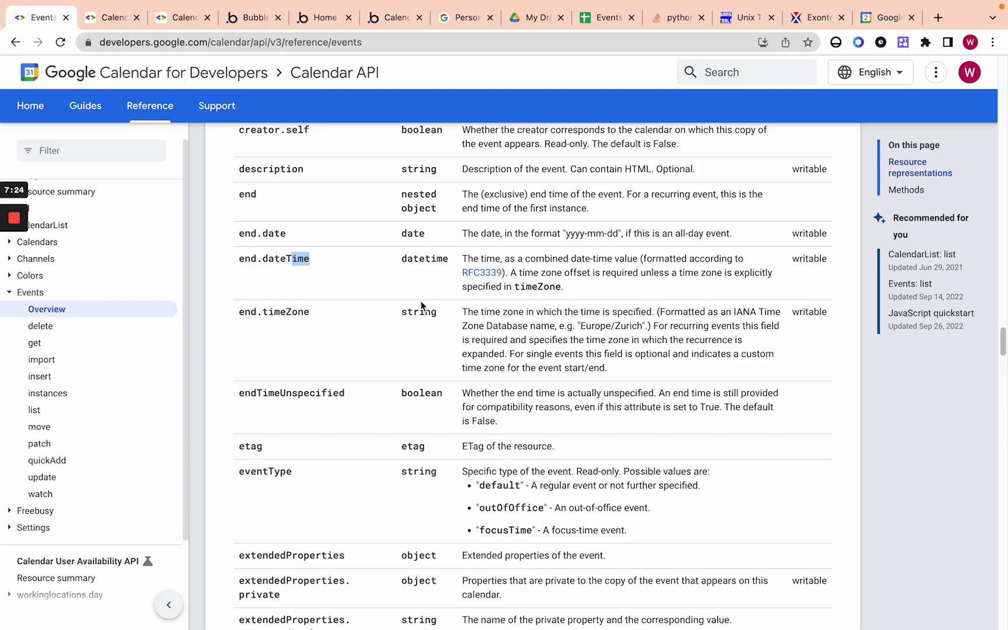
- Highlight dateTime in end.dateTime once more
click(307, 262)
drag(307, 263, 261, 263)
click(314, 298)
- Move down to the extendedProperties rows and highlight the extendedProperties name
scroll(395, 378, down, 5)
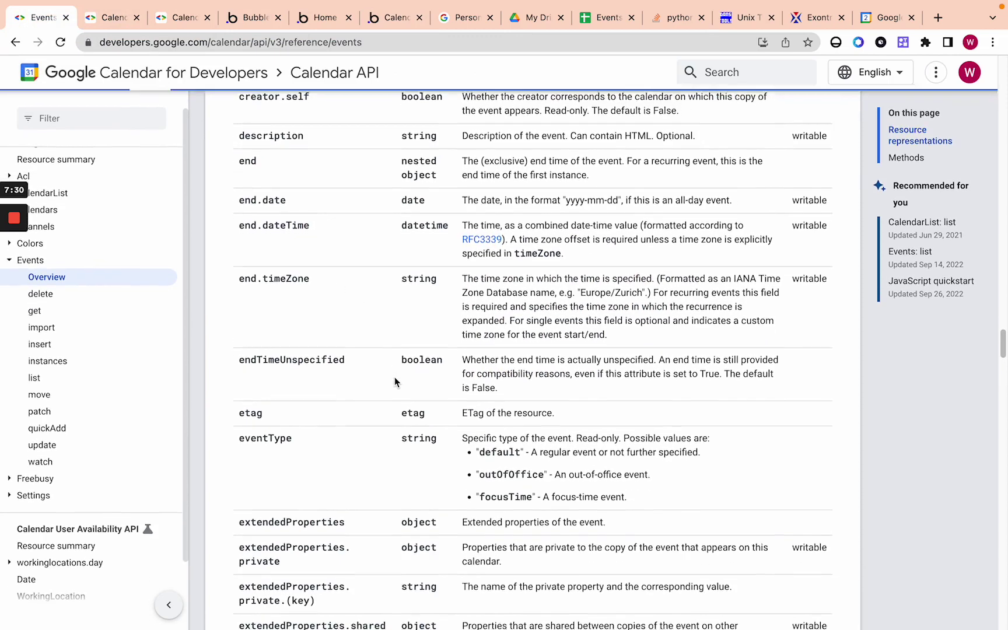
scroll(395, 380, down, 4)
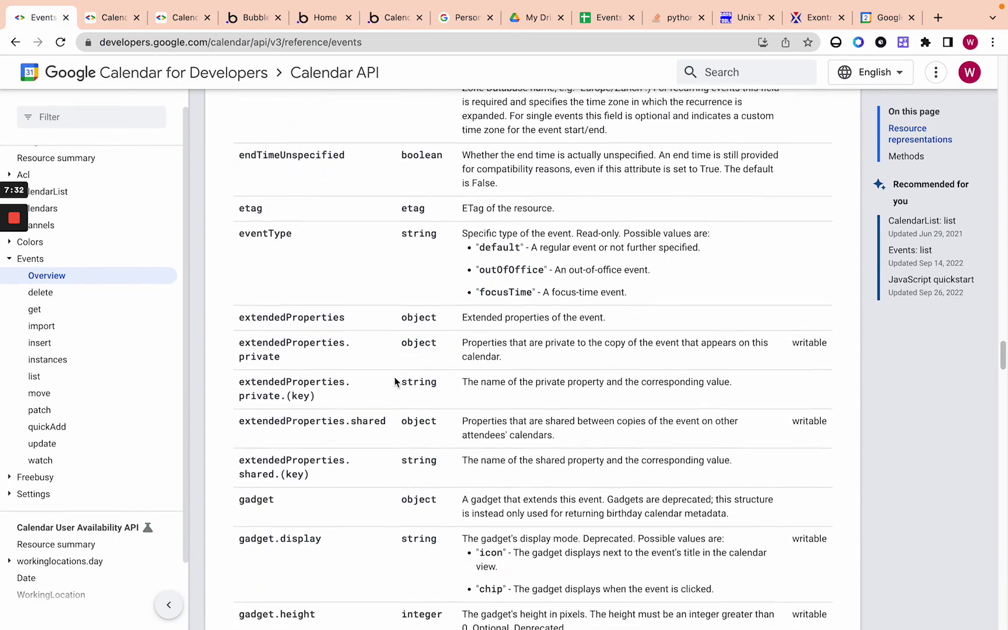
scroll(504, 294, down, 1)
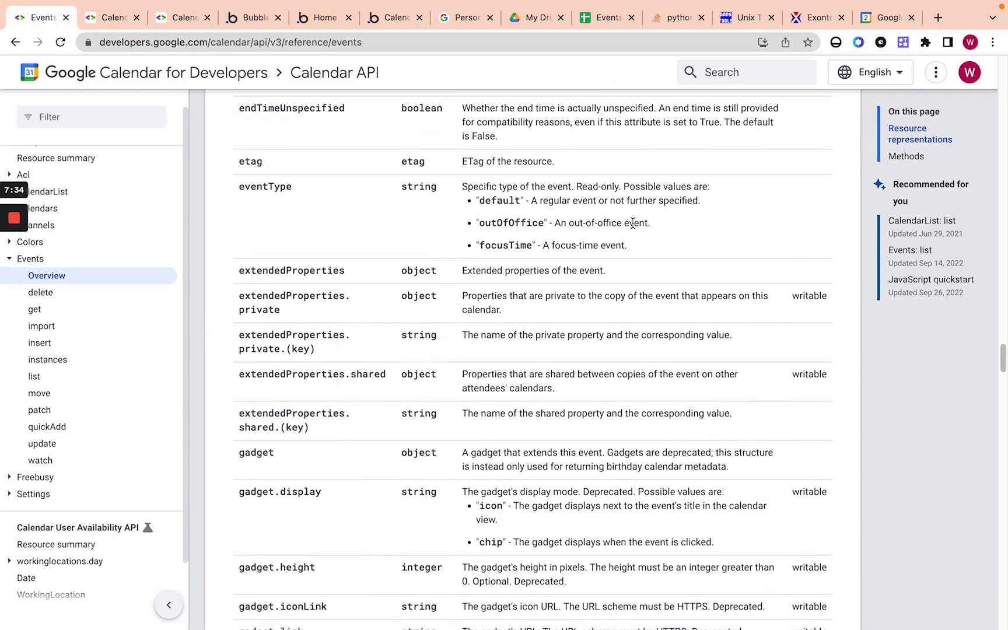
scroll(516, 292, down, 1)
scroll(517, 291, up, 3)
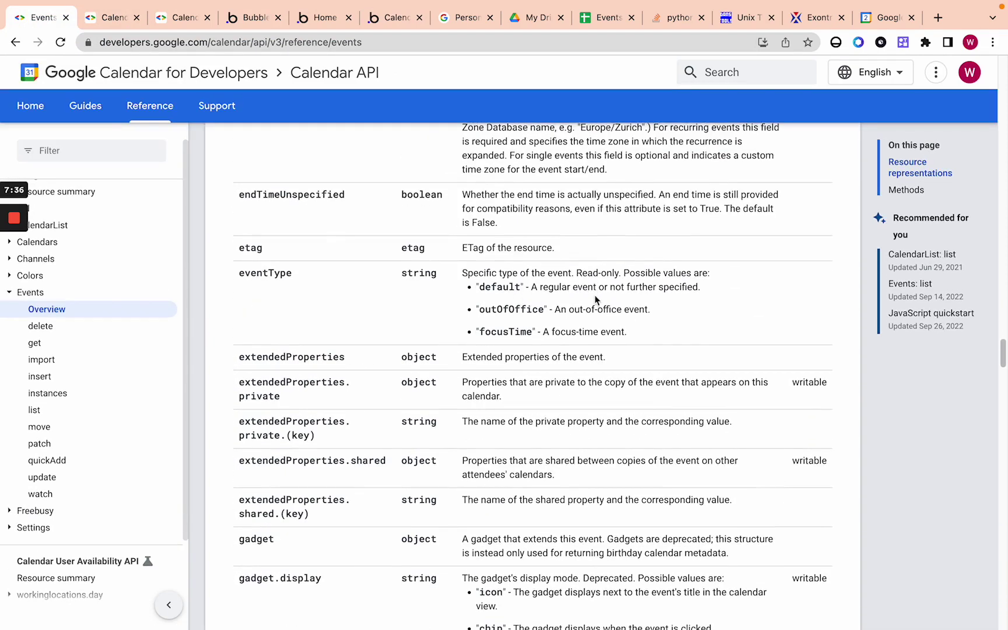
scroll(529, 309, down, 2)
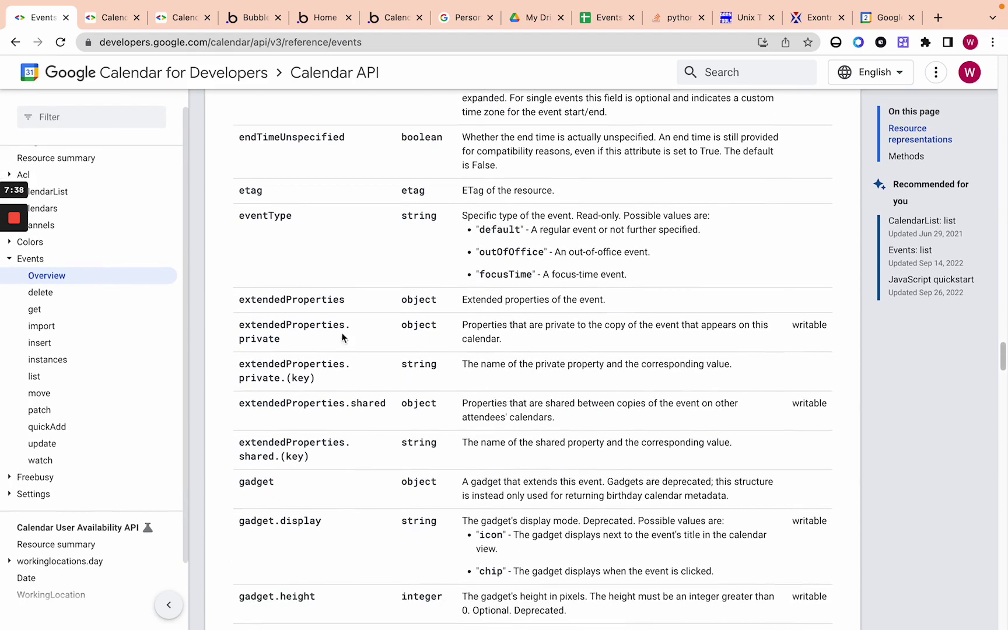
drag(269, 325, 336, 324)
click(258, 336)
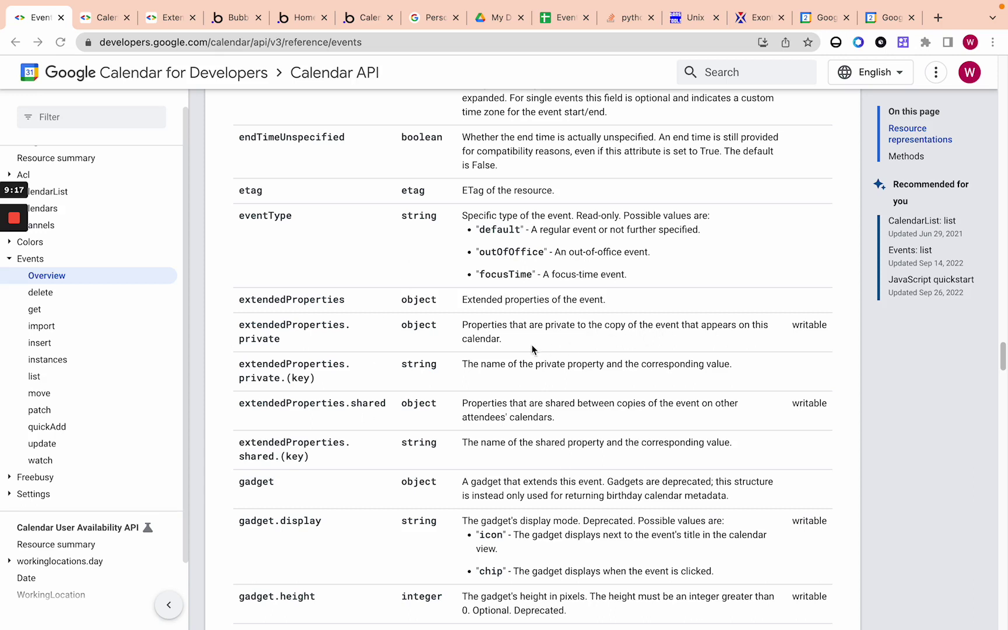
scroll(506, 372, down, 1)
- Move down to the gadget rows and highlight the note that gadgets are deprecated
scroll(506, 371, down, 3)
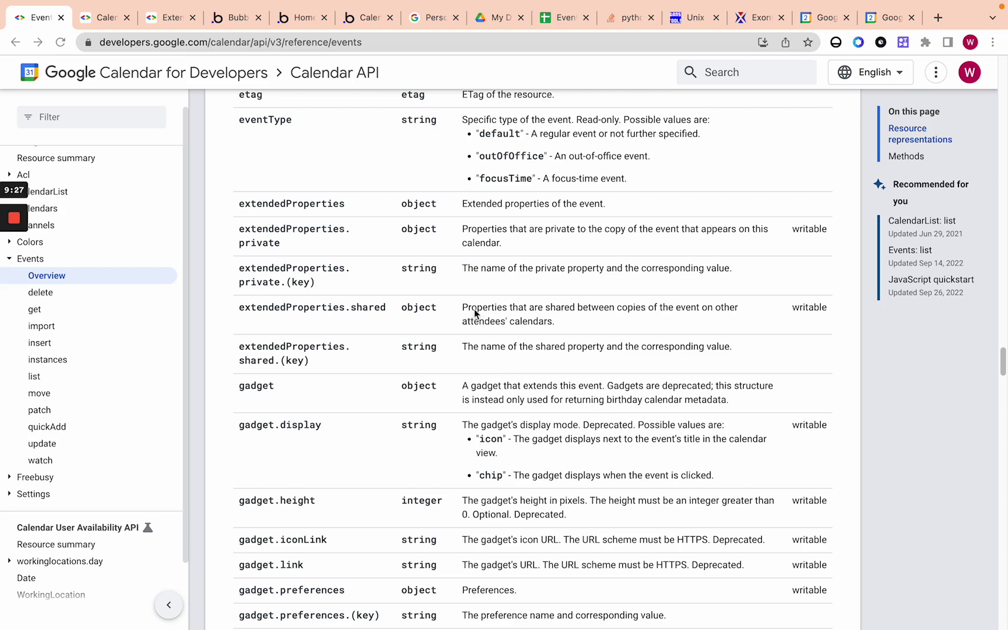
scroll(580, 324, down, 2)
scroll(452, 328, up, 2)
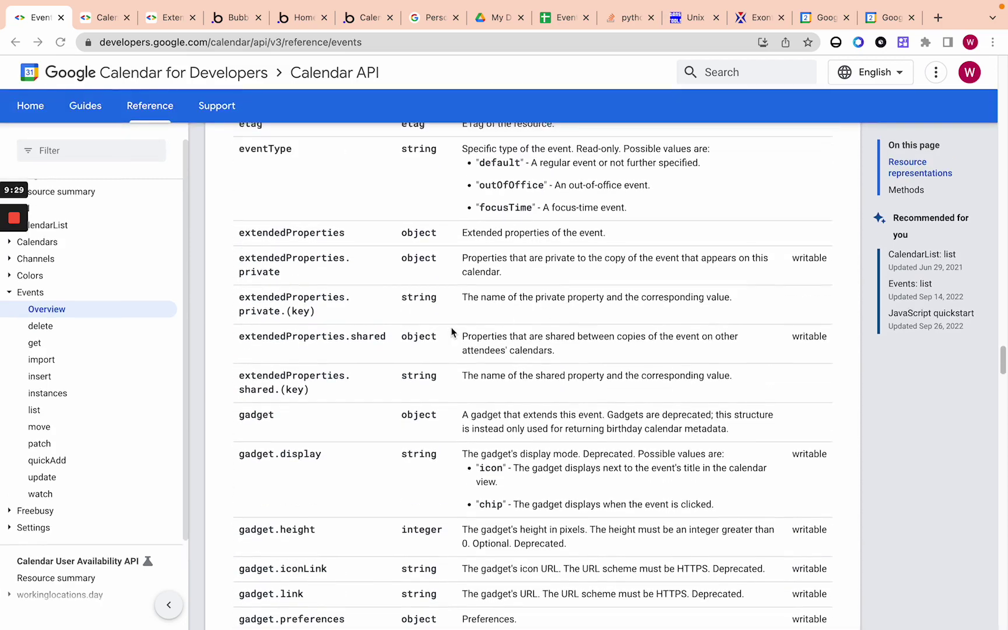
scroll(451, 327, down, 1)
scroll(452, 328, down, 5)
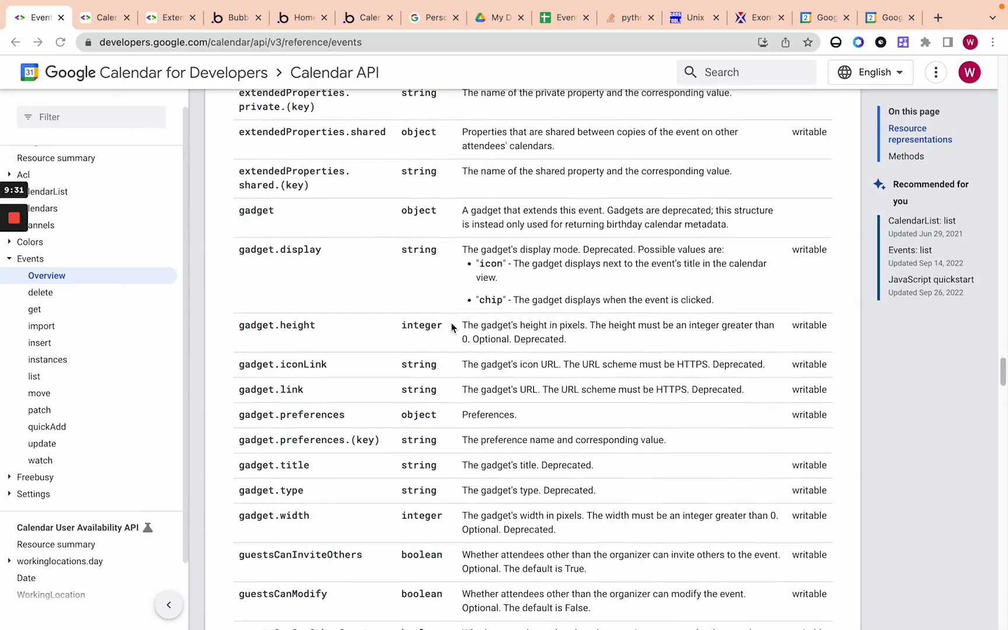
scroll(452, 324, down, 2)
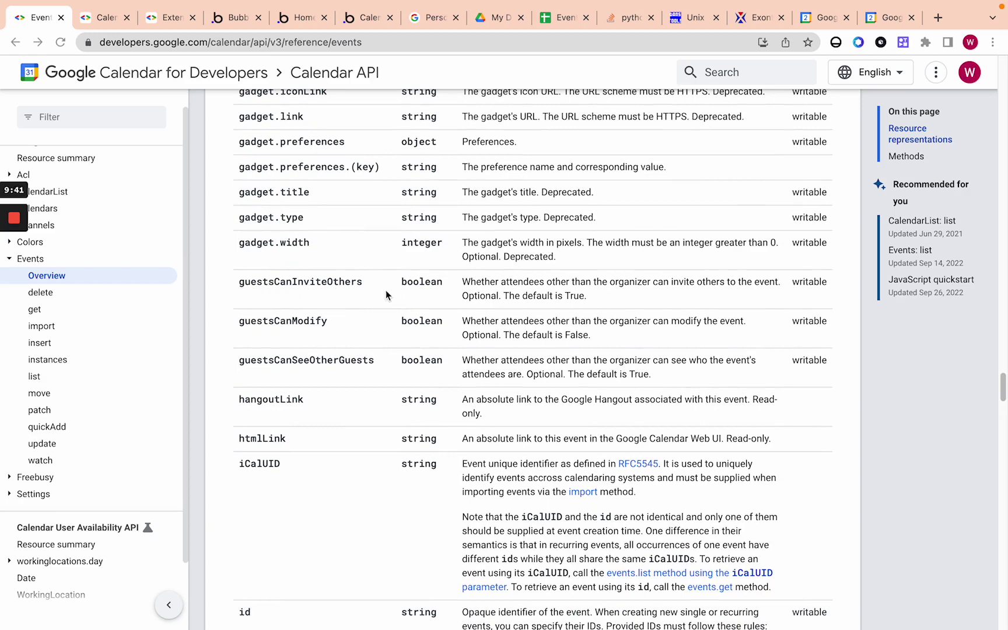
scroll(328, 297, up, 7)
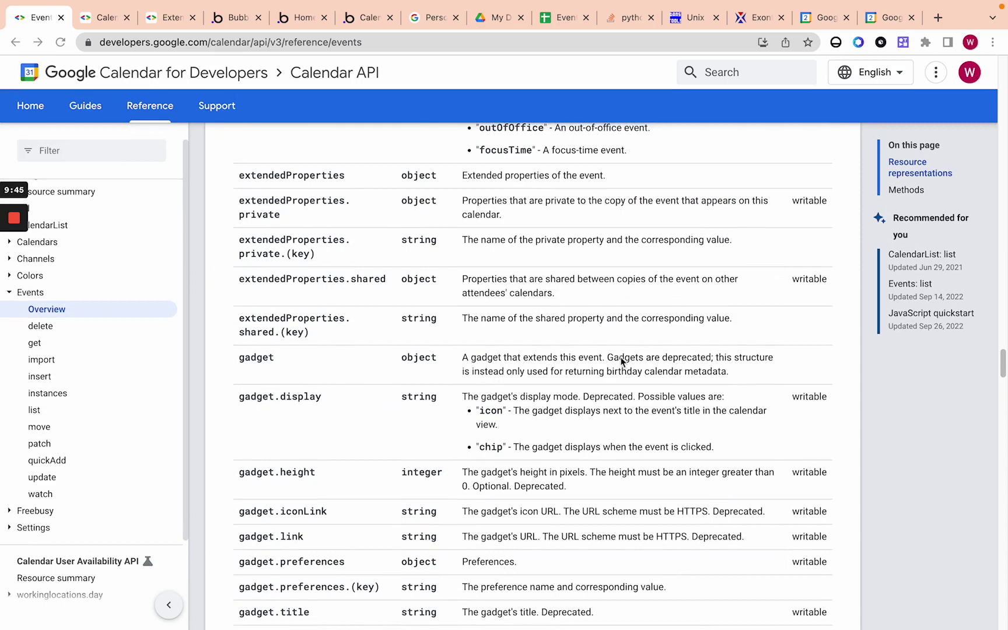
drag(650, 357, 705, 357)
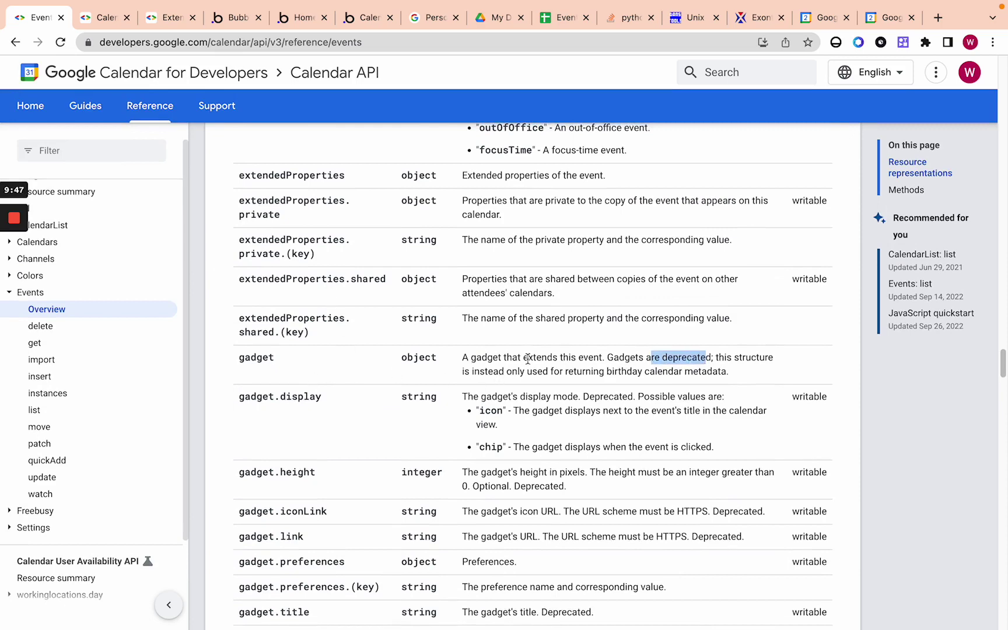
- Highlight the guestsCanInviteOthers, guestsCanModify and guestsCanSeeOtherGuests property names
scroll(358, 376, down, 6)
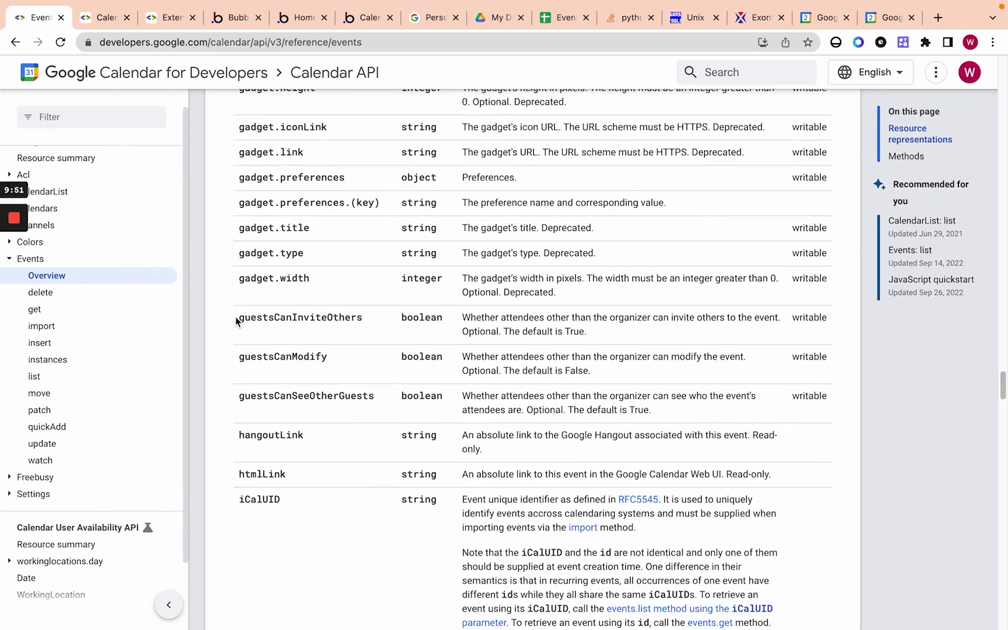
drag(237, 319, 362, 318)
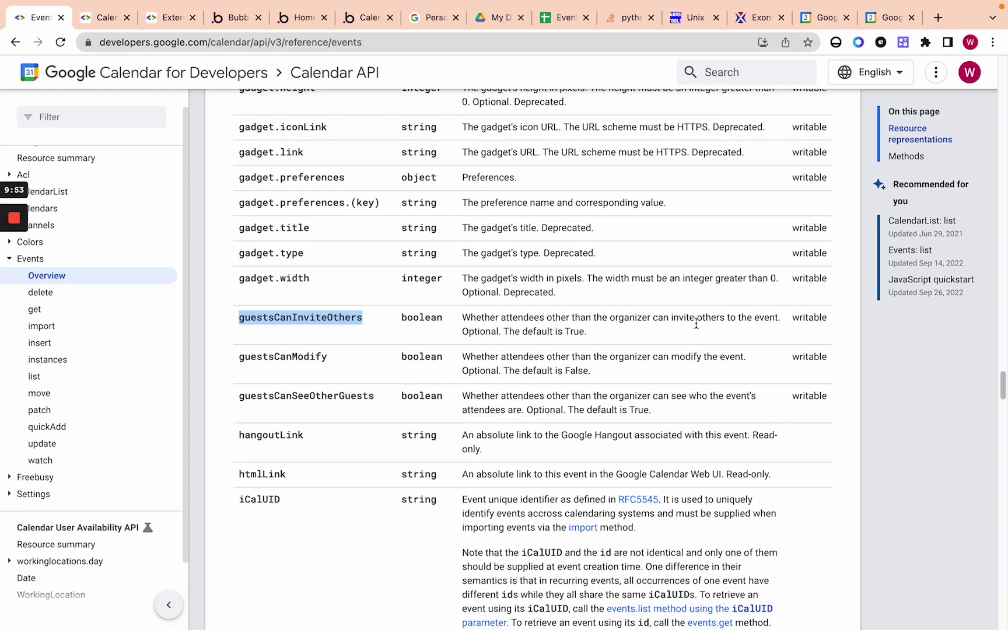
drag(244, 357, 333, 360)
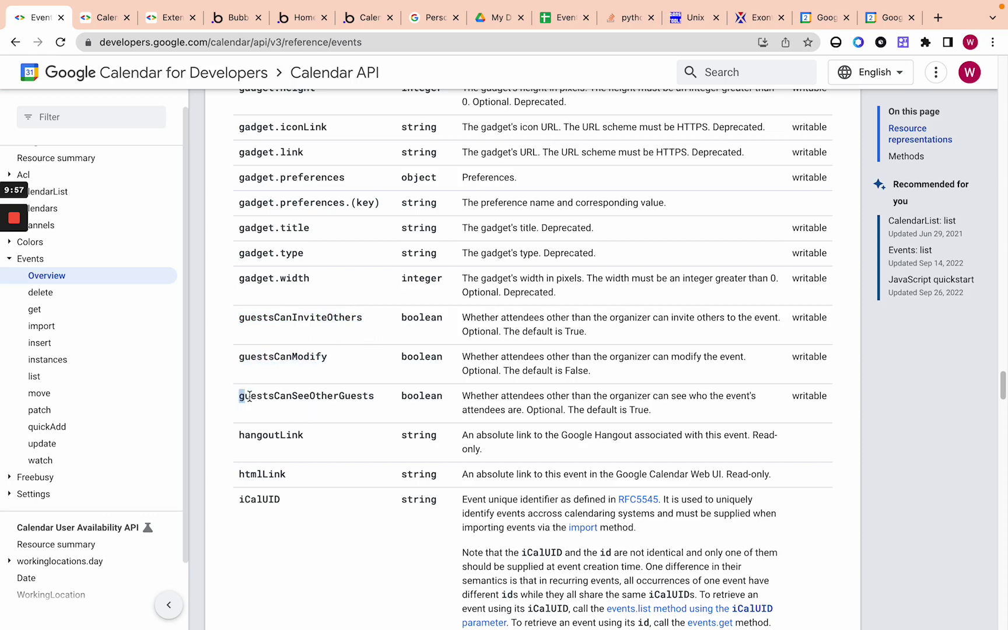
drag(267, 396, 369, 396)
click(365, 396)
scroll(363, 394, down, 1)
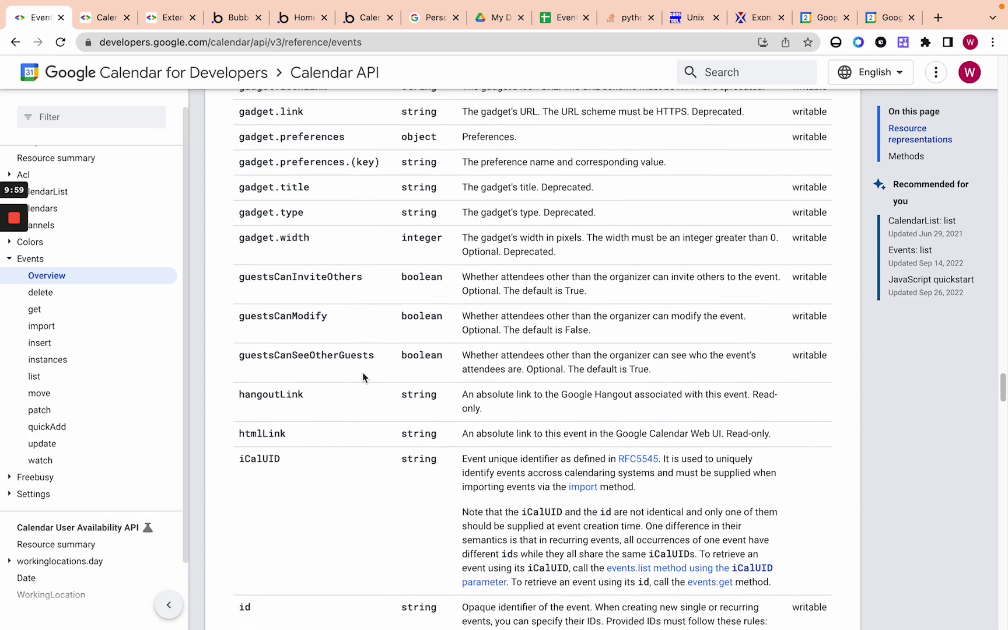
scroll(362, 373, down, 4)
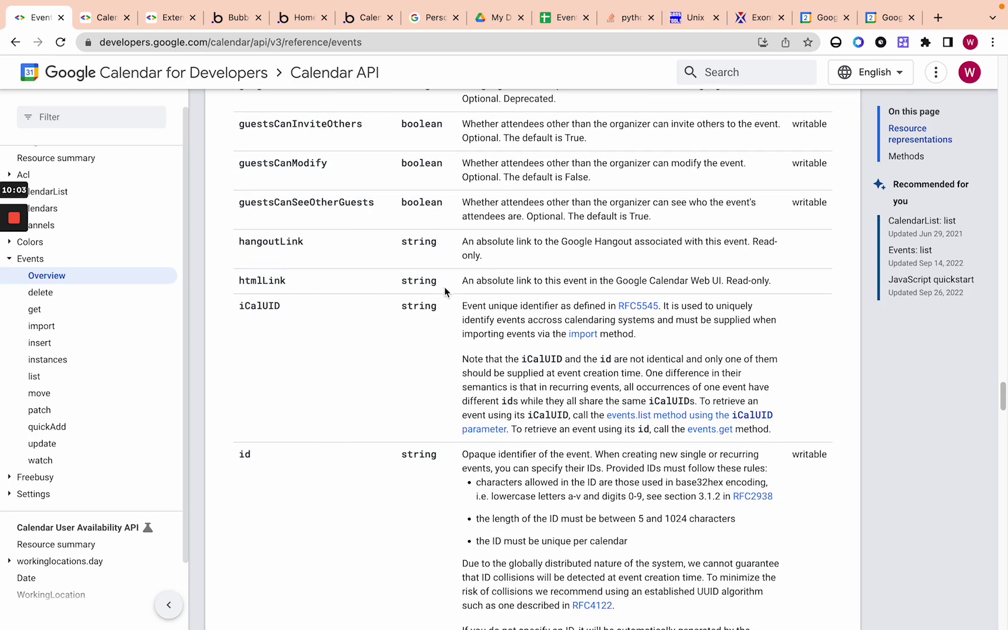
- Highlight the id row's note about automatically generated IDs, then the text down to kind
scroll(385, 322, down, 3)
scroll(370, 362, down, 5)
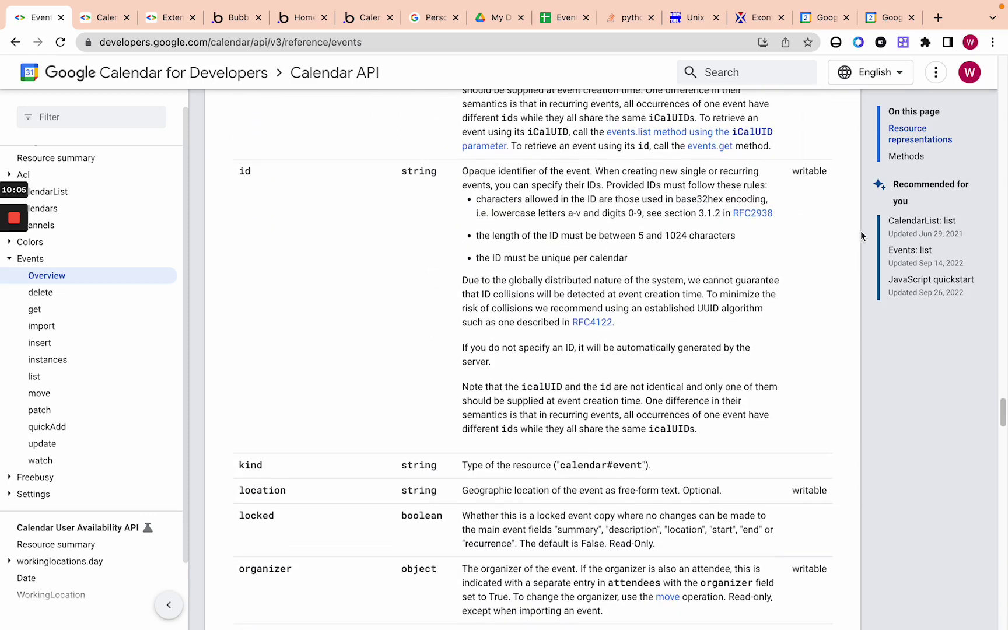
drag(461, 350, 751, 371)
click(643, 351)
scroll(438, 234, down, 5)
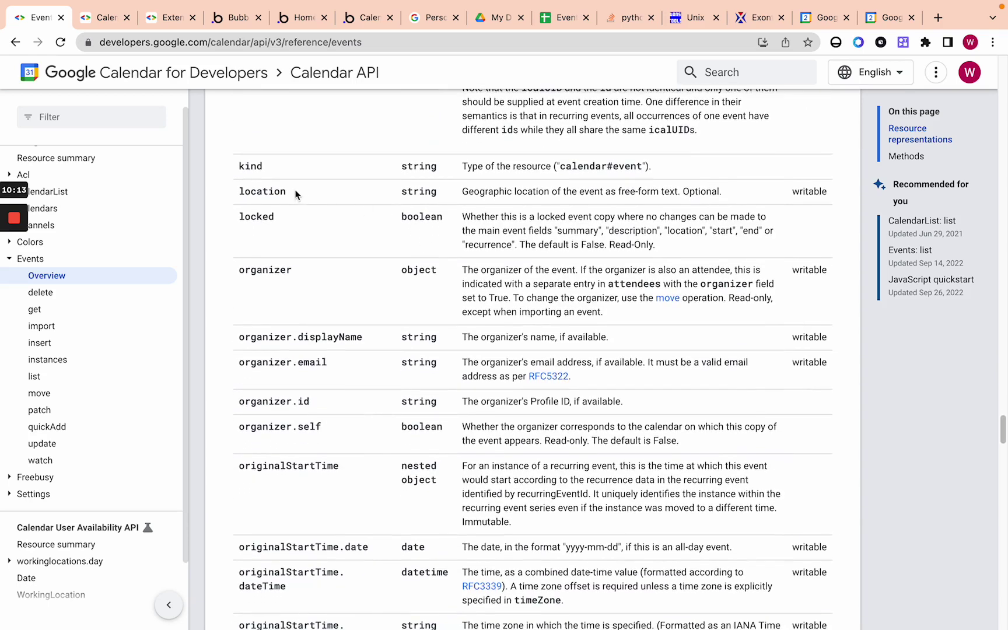
drag(294, 189, 230, 193)
click(277, 191)
- Highlight the location property's string type and its name
drag(400, 194, 445, 195)
drag(286, 191, 240, 192)
click(365, 228)
scroll(350, 235, down, 2)
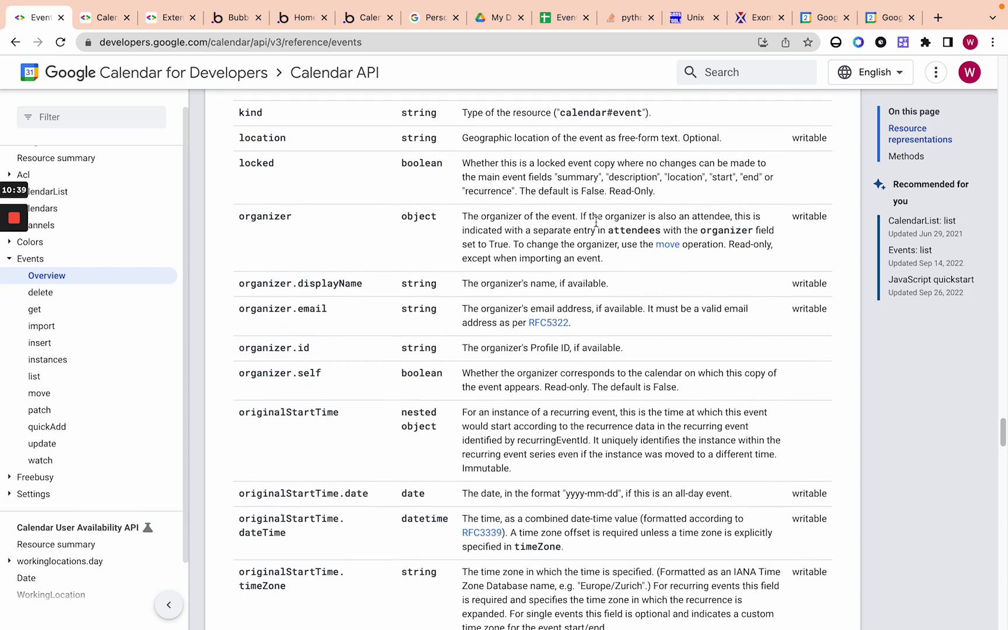
- Highlight the originalStartTime.date, dateTime and timeZone rows
scroll(479, 280, down, 1)
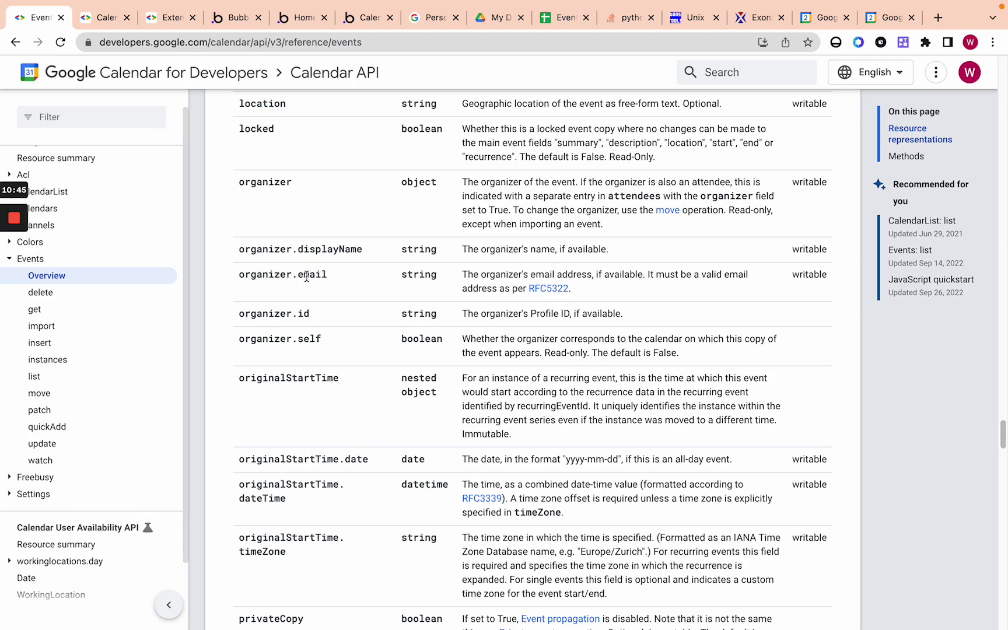
scroll(306, 275, down, 1)
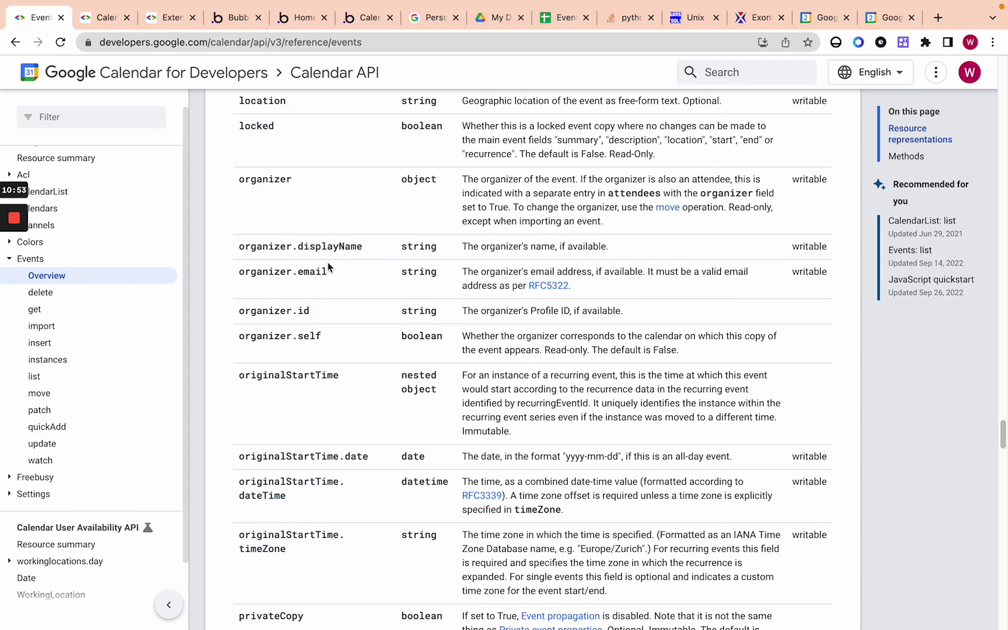
scroll(329, 273, down, 1)
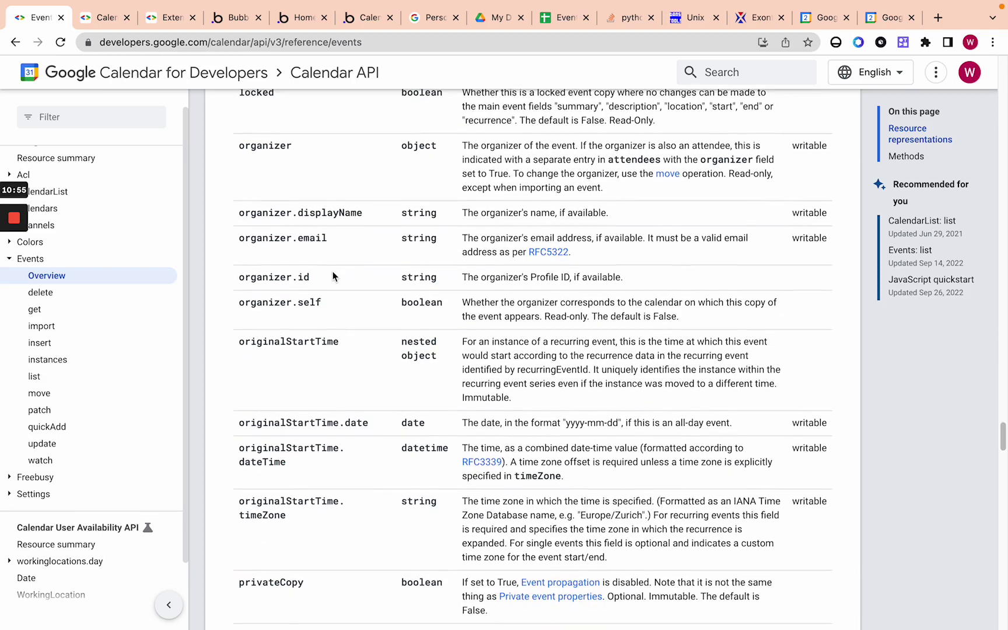
scroll(333, 276, down, 5)
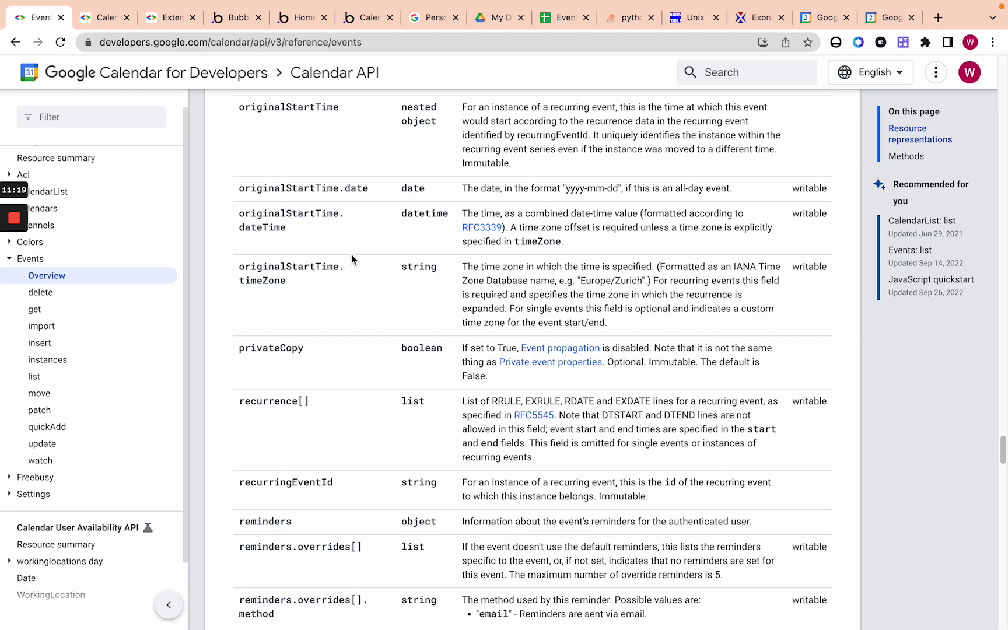
drag(239, 185, 317, 302)
click(316, 300)
scroll(316, 300, down, 2)
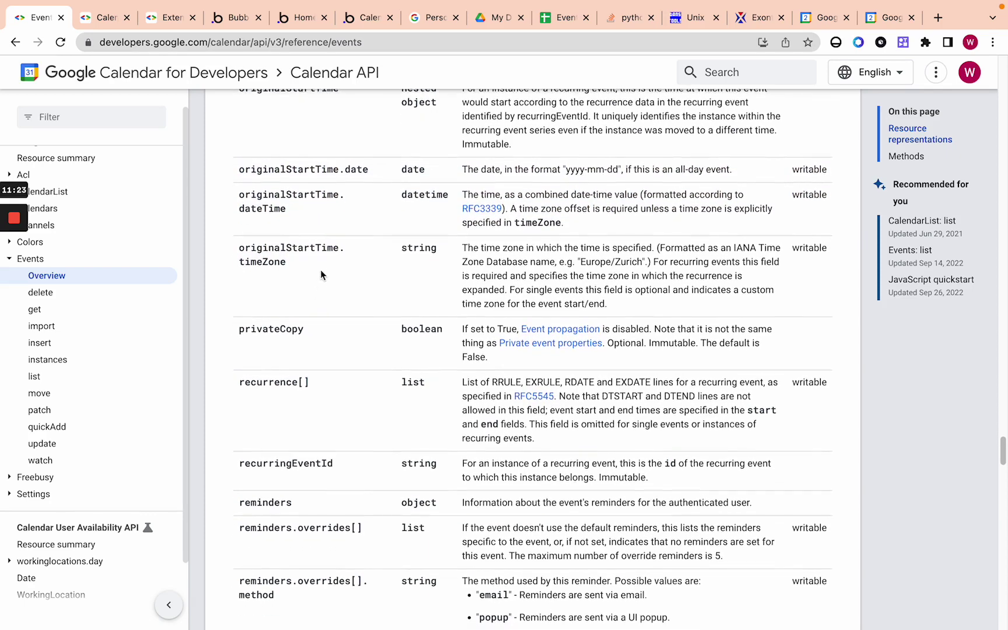
drag(319, 267, 244, 152)
click(246, 158)
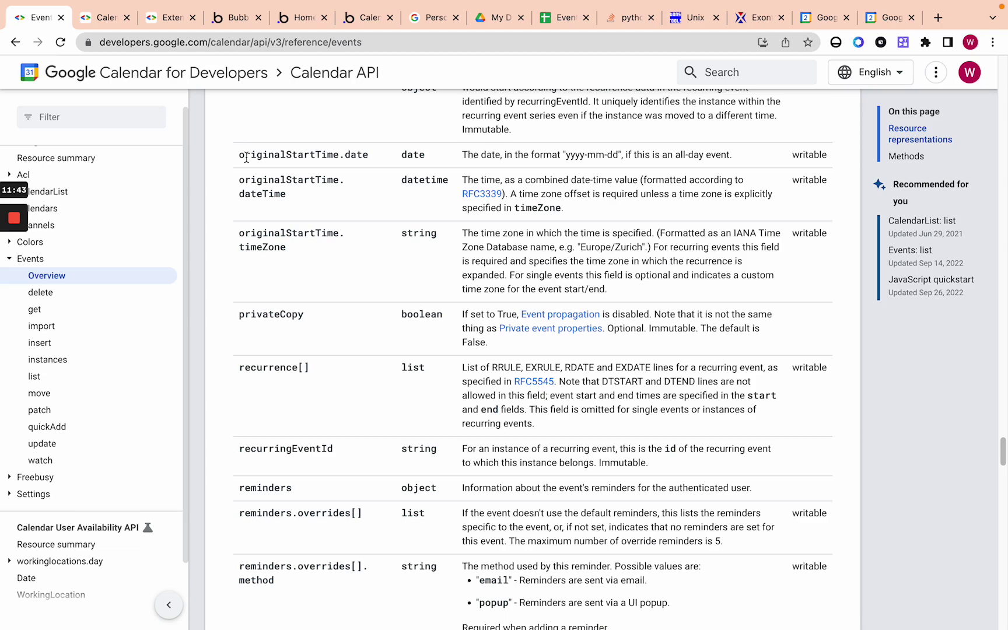
scroll(262, 204, down, 3)
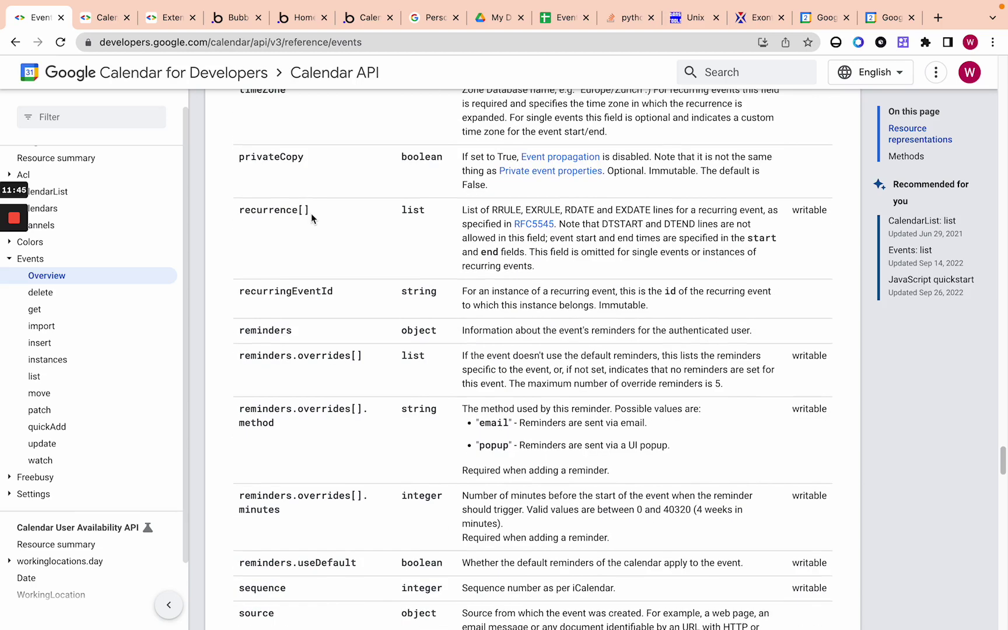
scroll(311, 218, up, 1)
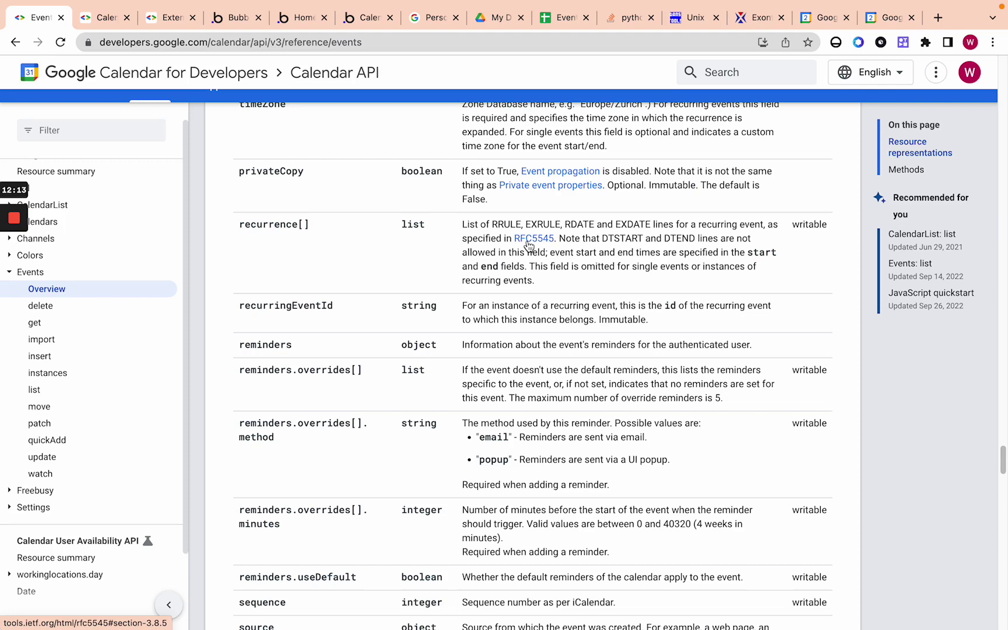
- Go to the Recurring events section and highlight the sentence about events occurring multiple times
click(168, 21)
click(87, 17)
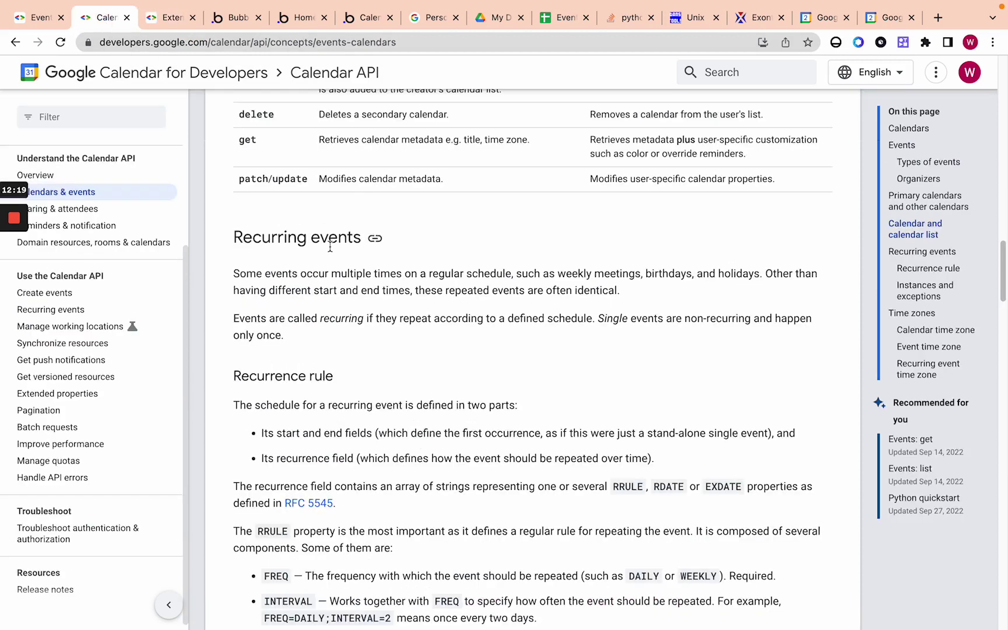
scroll(377, 268, down, 1)
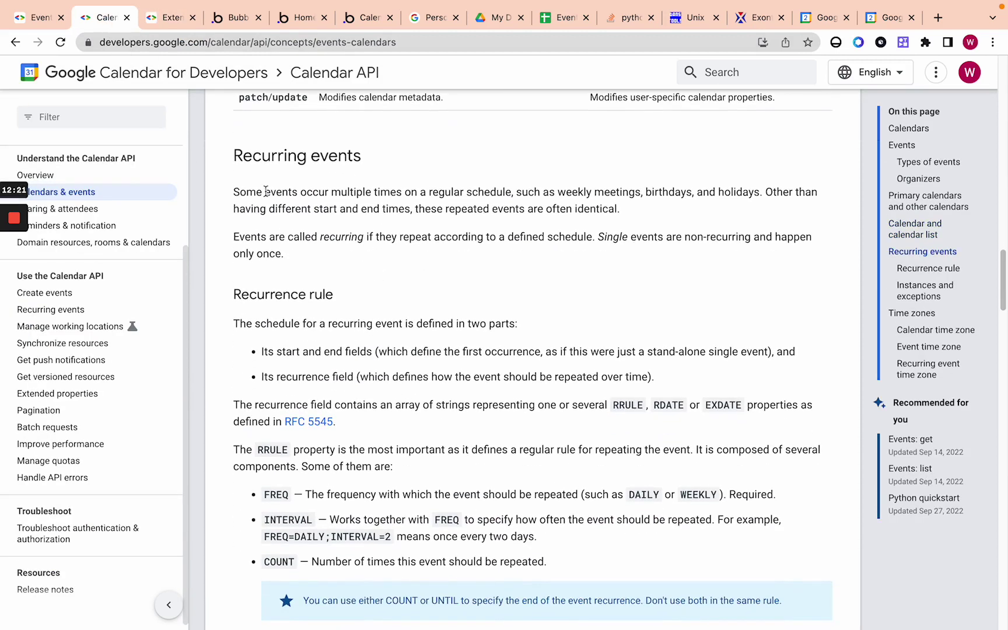
drag(264, 192, 420, 192)
click(418, 193)
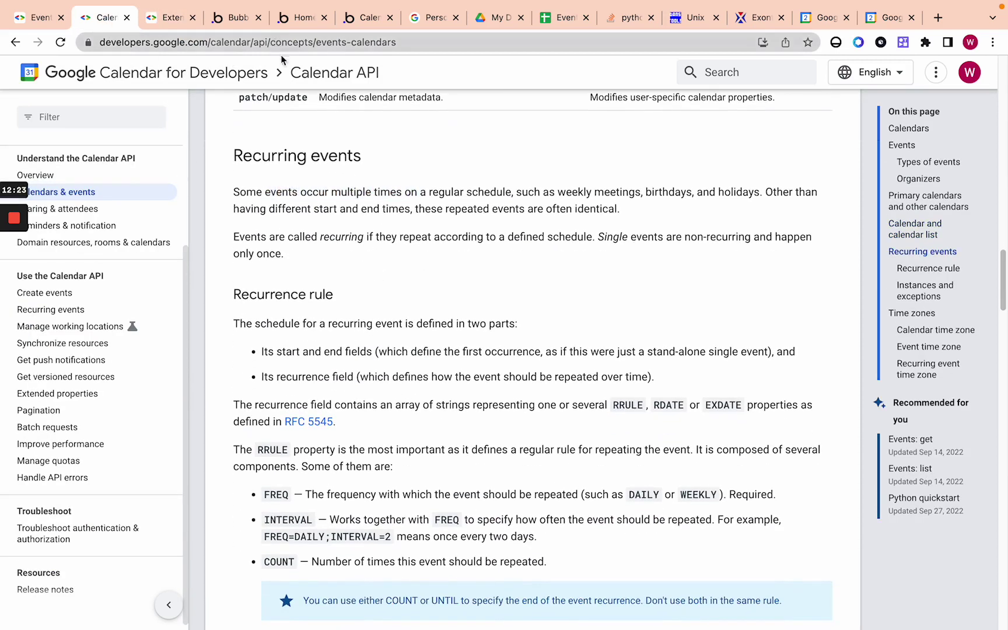
- Highlight BYDAY=TU,FR in the first Recurrence rule example's RRULE
scroll(312, 223, up, 5)
scroll(312, 218, up, 11)
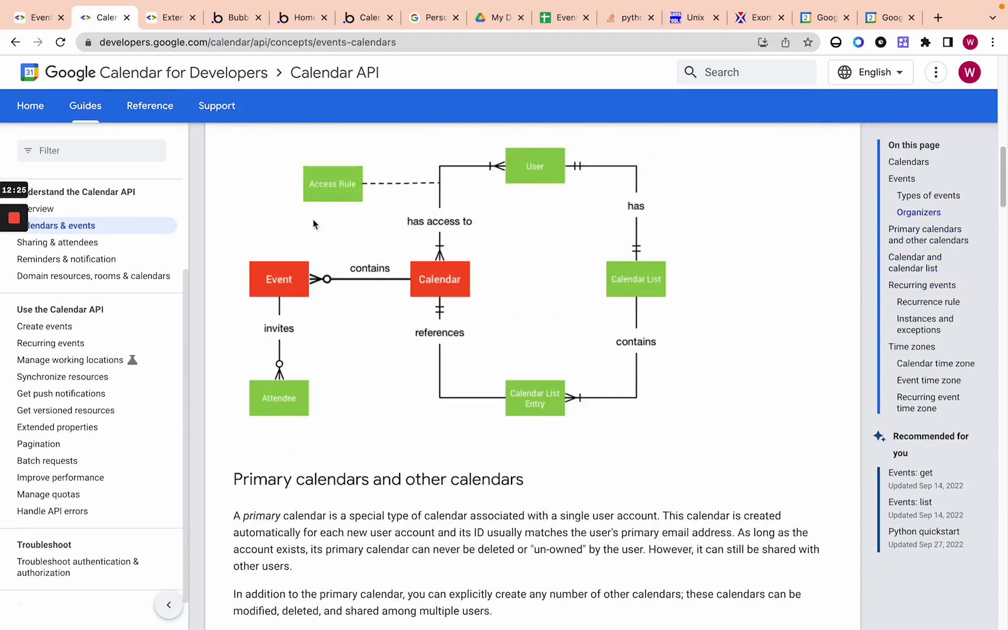
scroll(313, 218, down, 10)
scroll(312, 220, down, 4)
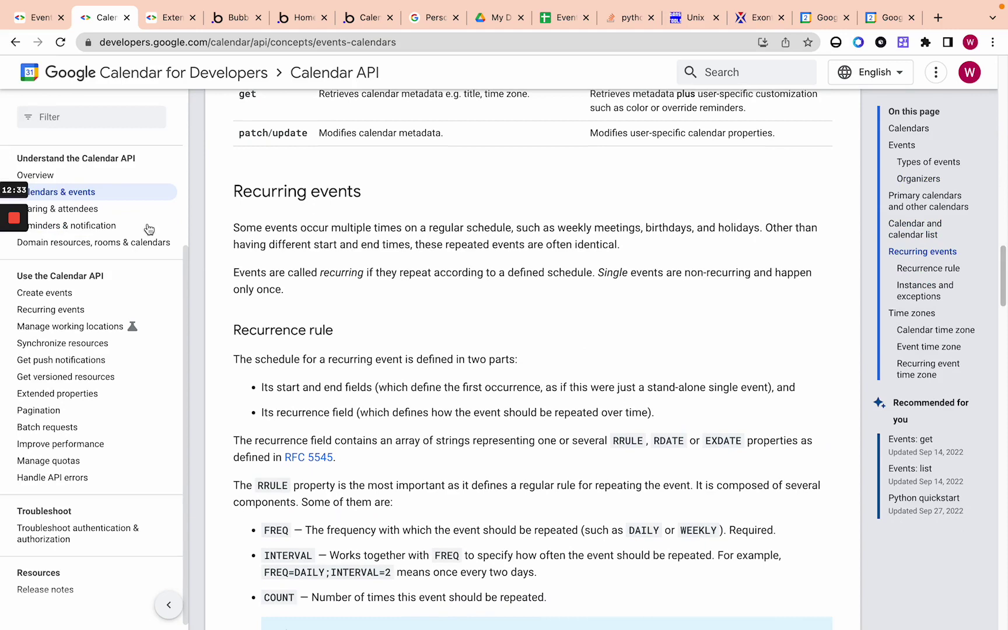
scroll(265, 304, down, 1)
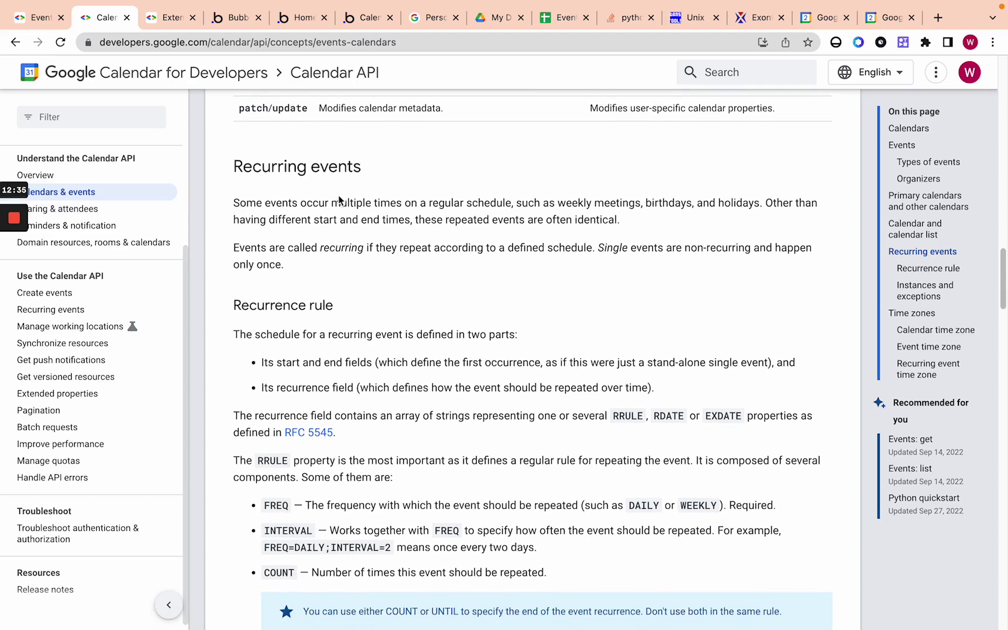
scroll(382, 328, down, 5)
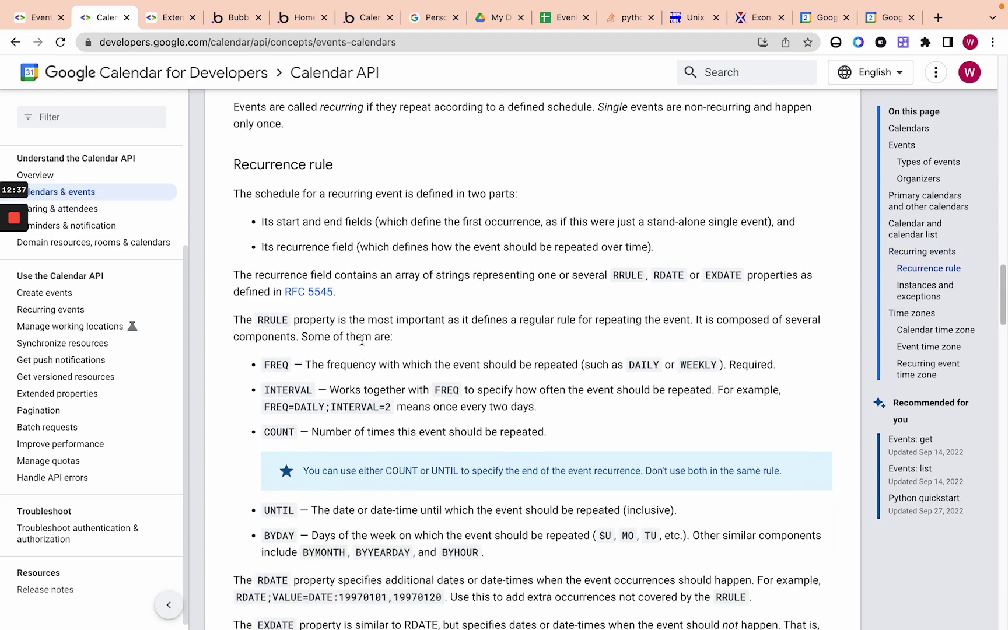
scroll(325, 324, down, 1)
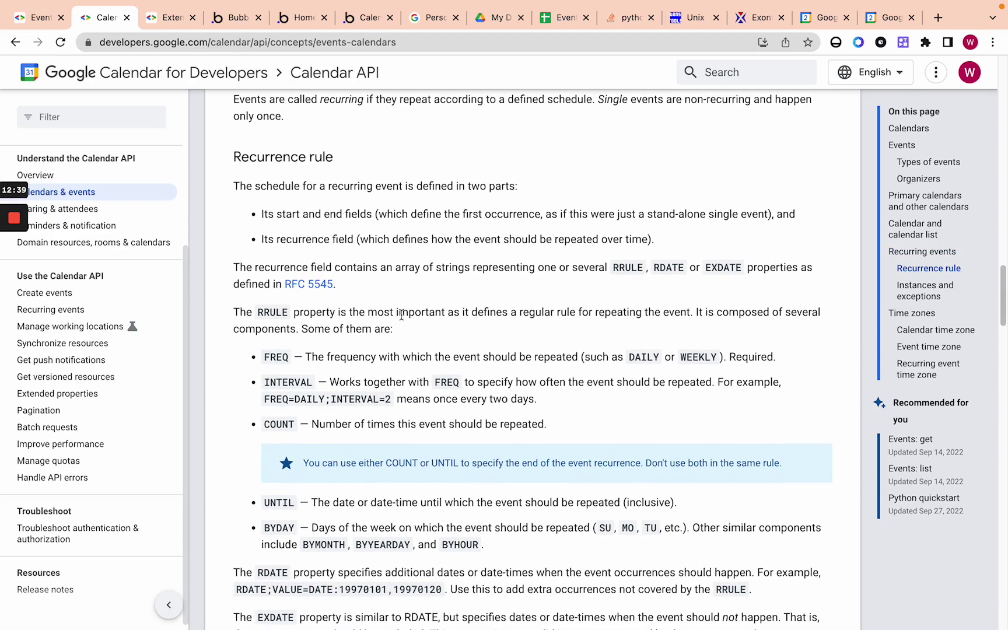
scroll(577, 322, down, 2)
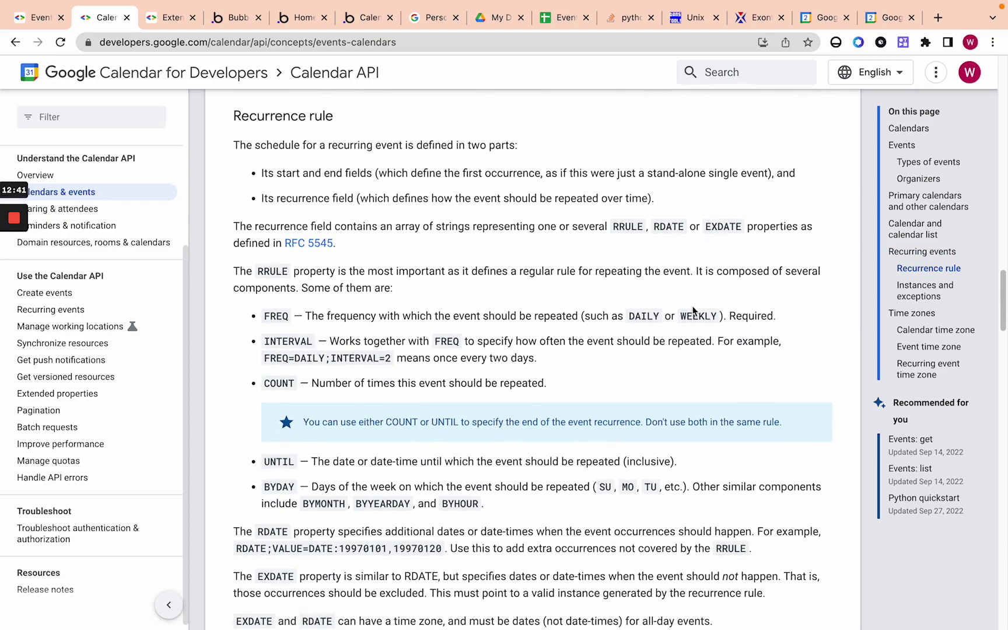
scroll(641, 320, down, 2)
scroll(640, 321, down, 12)
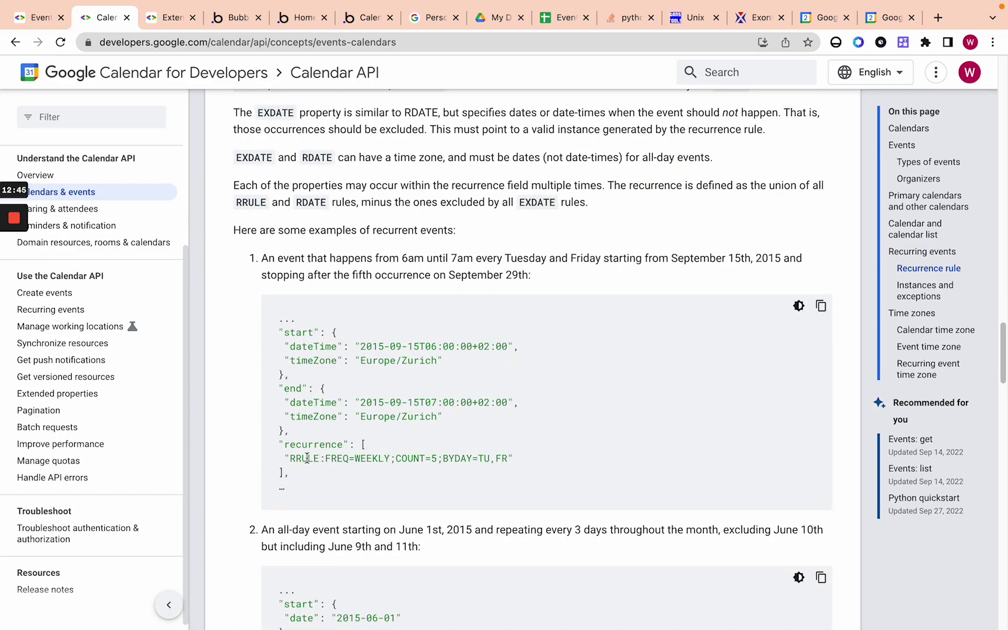
drag(290, 459, 509, 455)
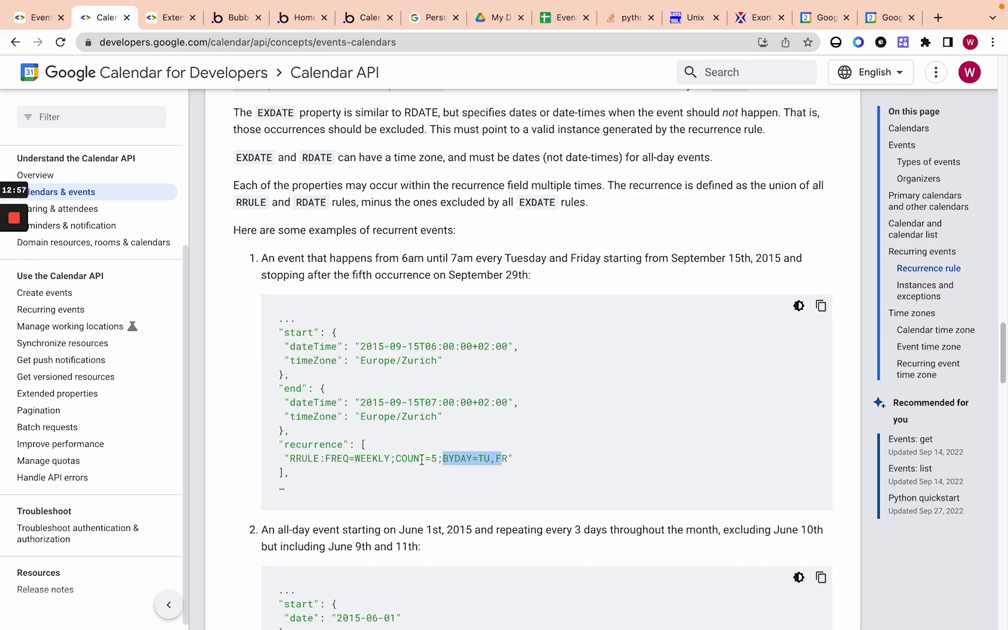
scroll(400, 194, up, 1)
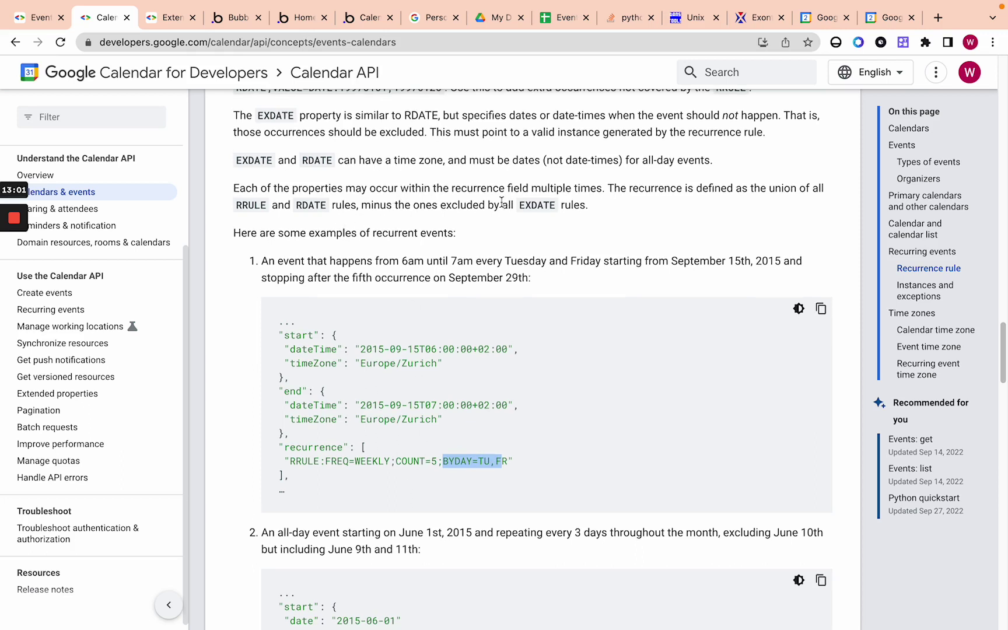
scroll(440, 252, down, 4)
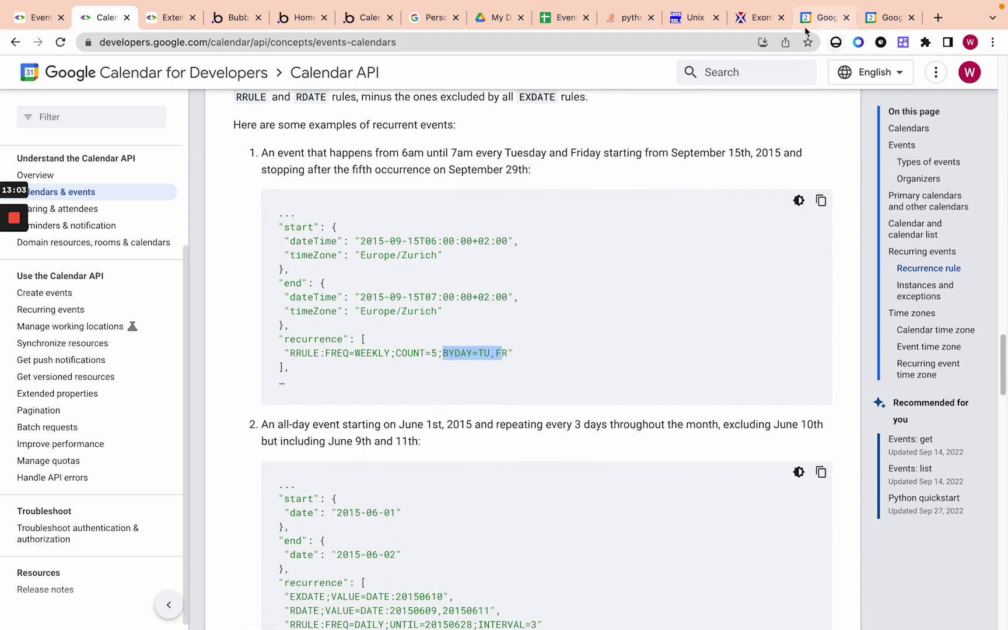
- Visit the Exontrol RRULE generator, then Bubble's code-from-URL page, then the Bubble apps list
click(753, 20)
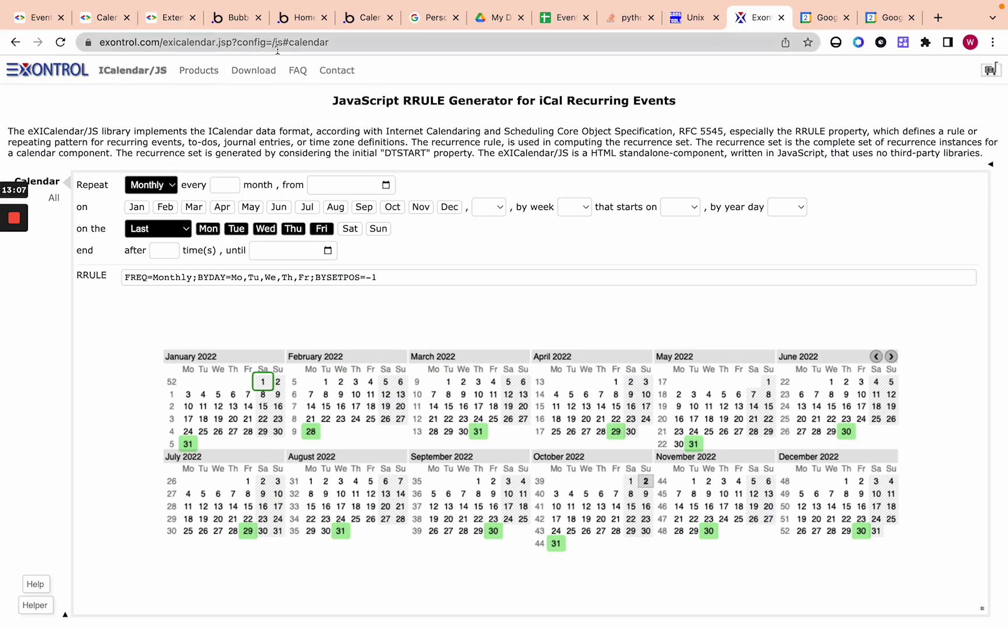
click(224, 24)
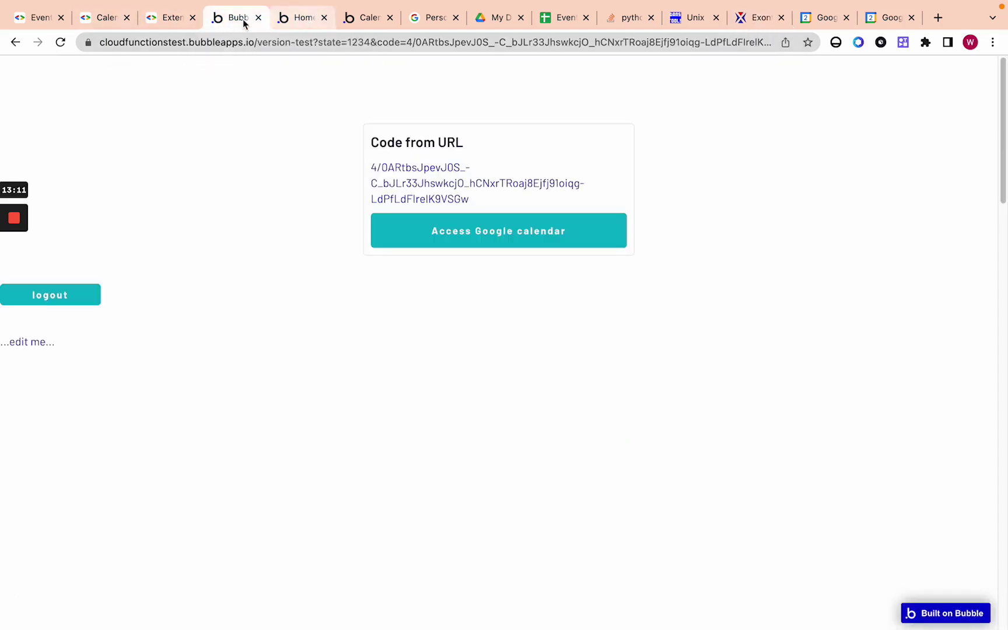
click(365, 17)
- Show the Bubble recurring event call's RRULE:FREQ=DAILY request body and resource links, then Exontrol
click(300, 18)
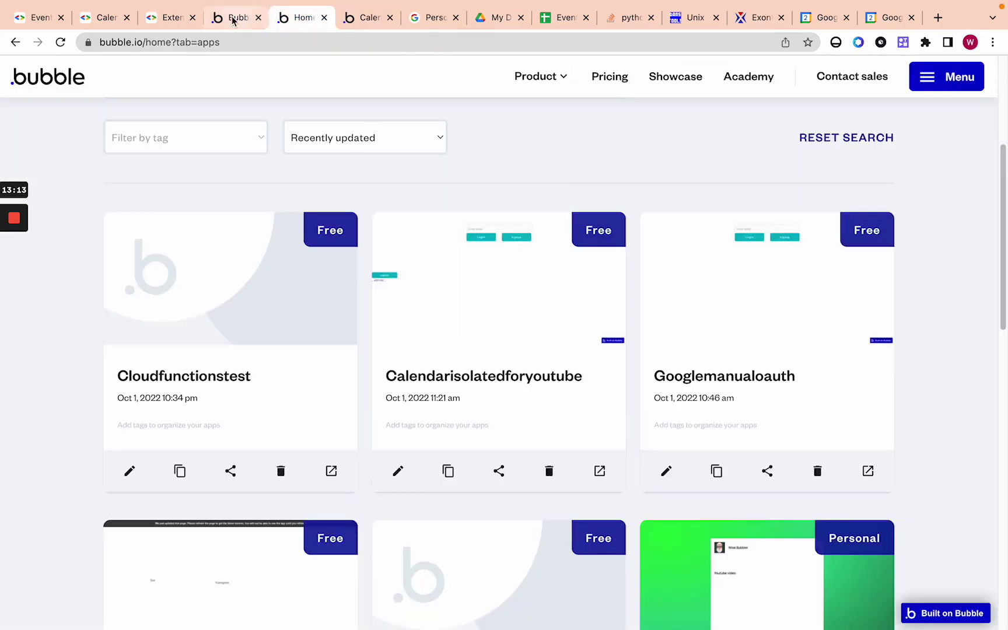
click(231, 21)
click(357, 19)
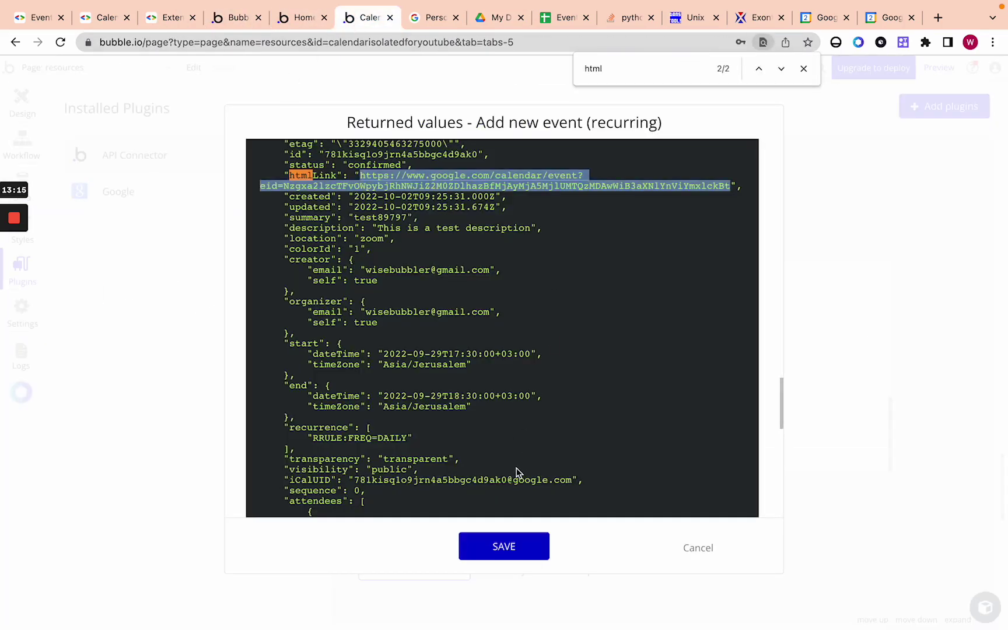
click(688, 548)
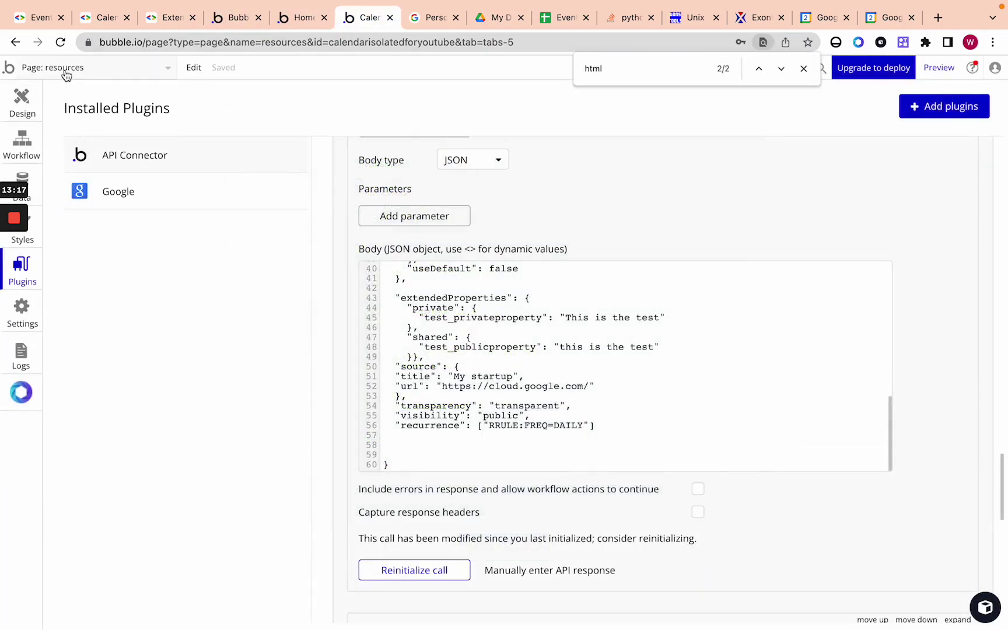
click(22, 99)
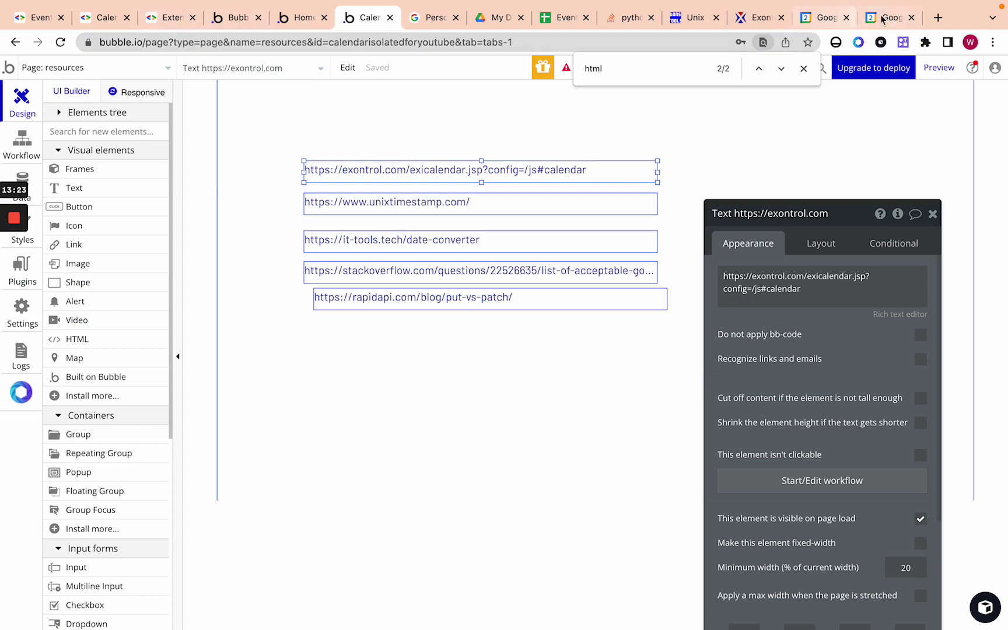
click(759, 18)
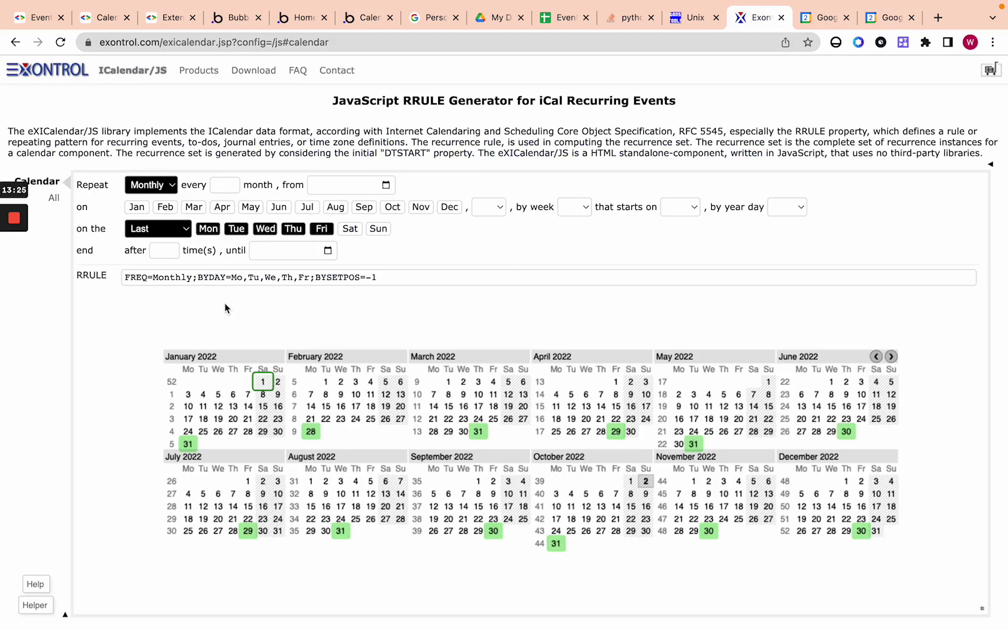
drag(123, 277, 265, 278)
click(229, 274)
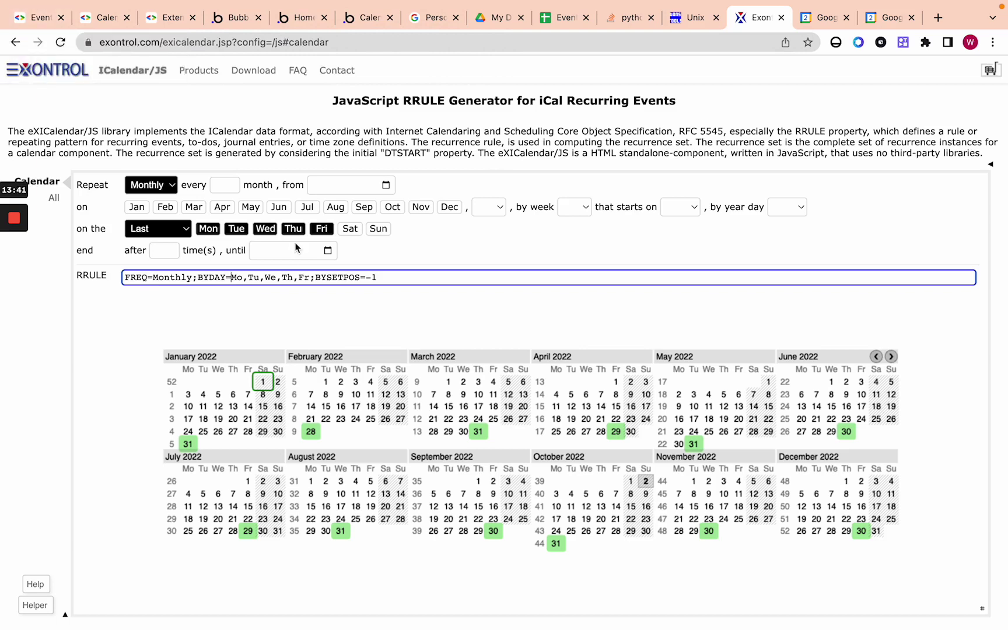
- Switch to the Events API reference and highlight the recurrence[] property name
click(35, 18)
scroll(287, 354, down, 2)
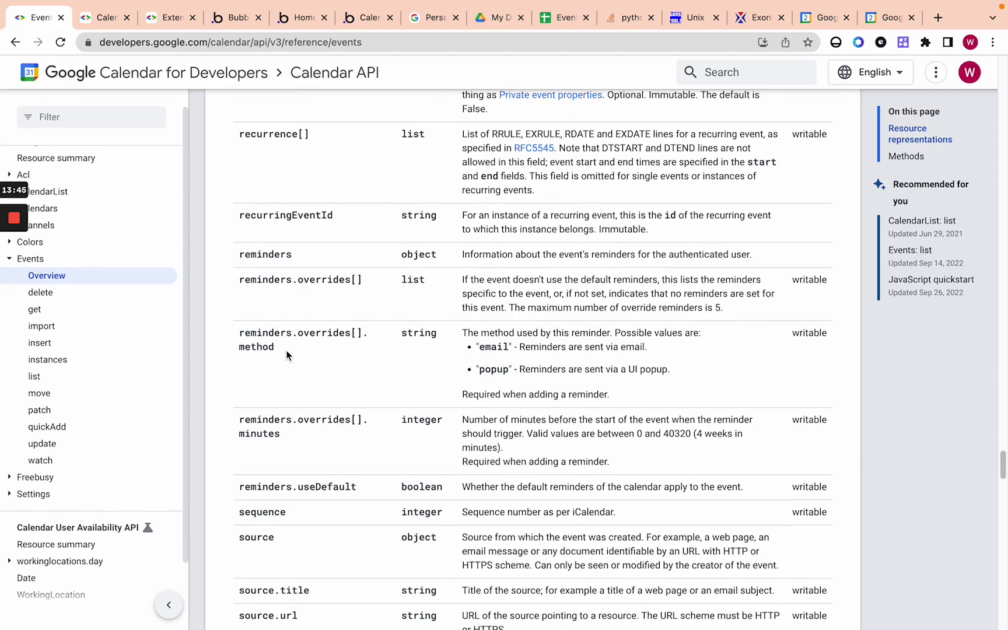
scroll(286, 349, up, 1)
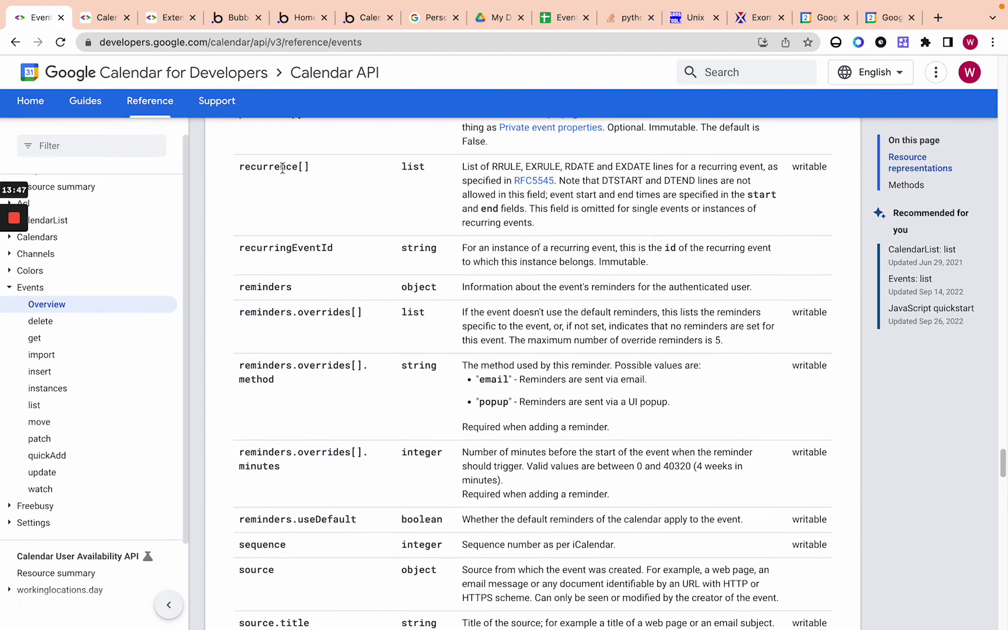
scroll(342, 221, up, 1)
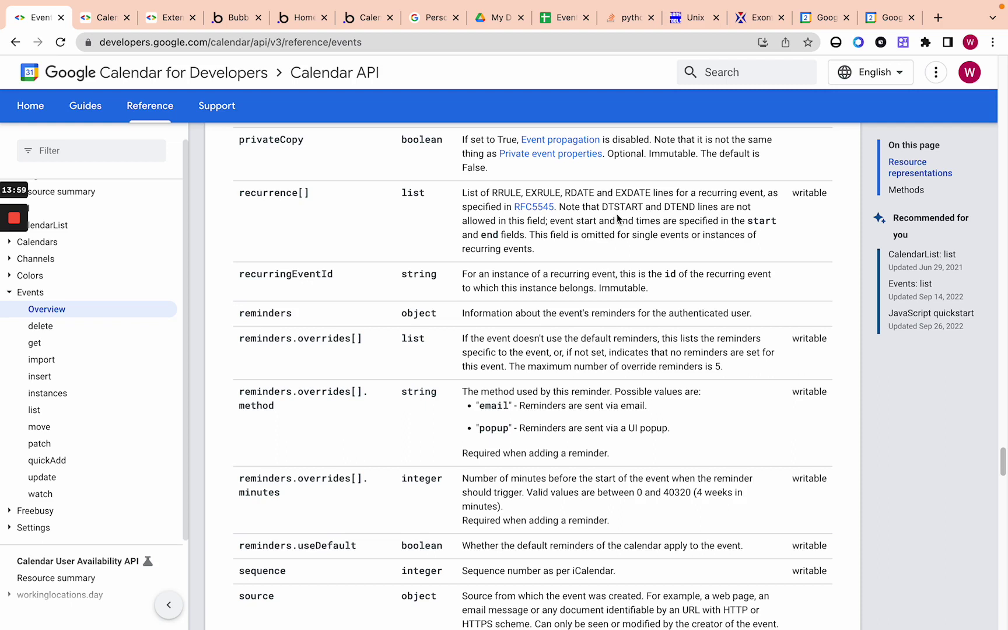
drag(309, 194, 424, 199)
click(522, 211)
- Scroll to the reminders rows and highlight reminders.overrides[] and the word overrides
scroll(388, 278, down, 1)
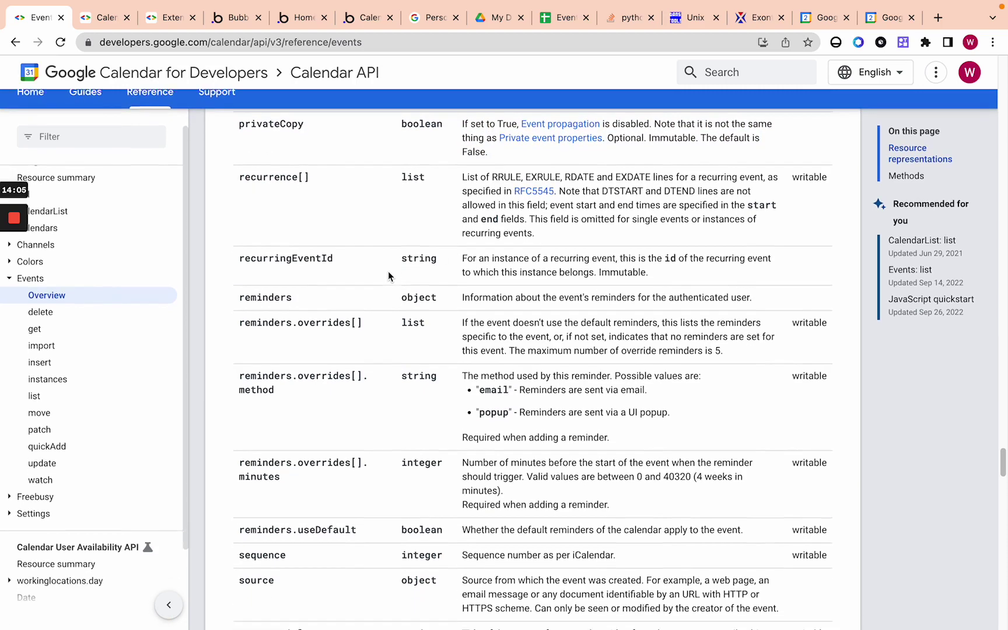
drag(251, 315, 364, 317)
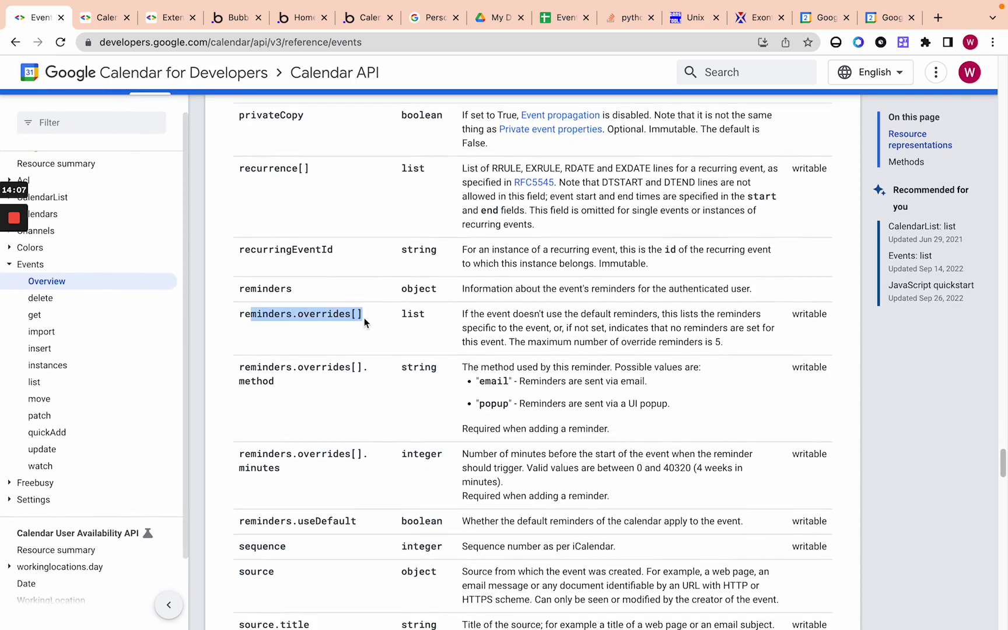
click(343, 321)
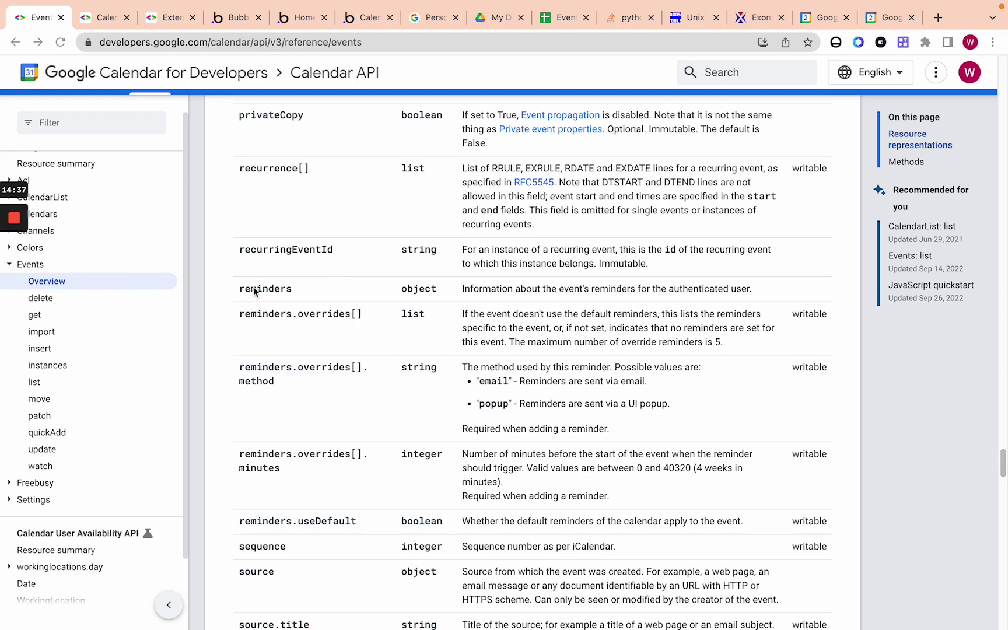
drag(296, 315, 340, 315)
click(338, 316)
- Highlight the reminders property names, overrides[] and the word method
scroll(515, 370, down, 3)
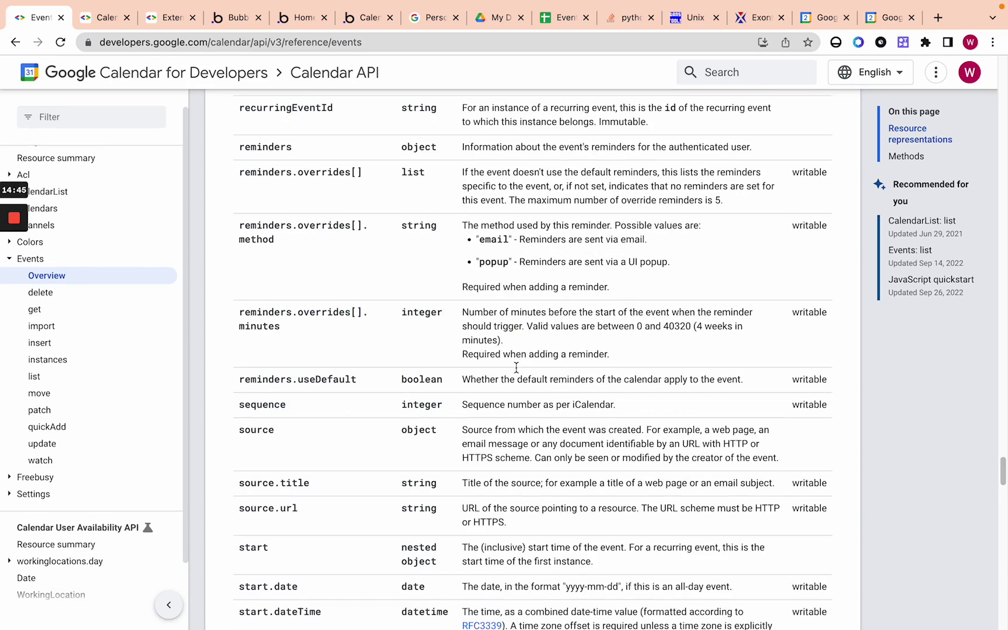
scroll(408, 298, up, 1)
scroll(303, 224, up, 1)
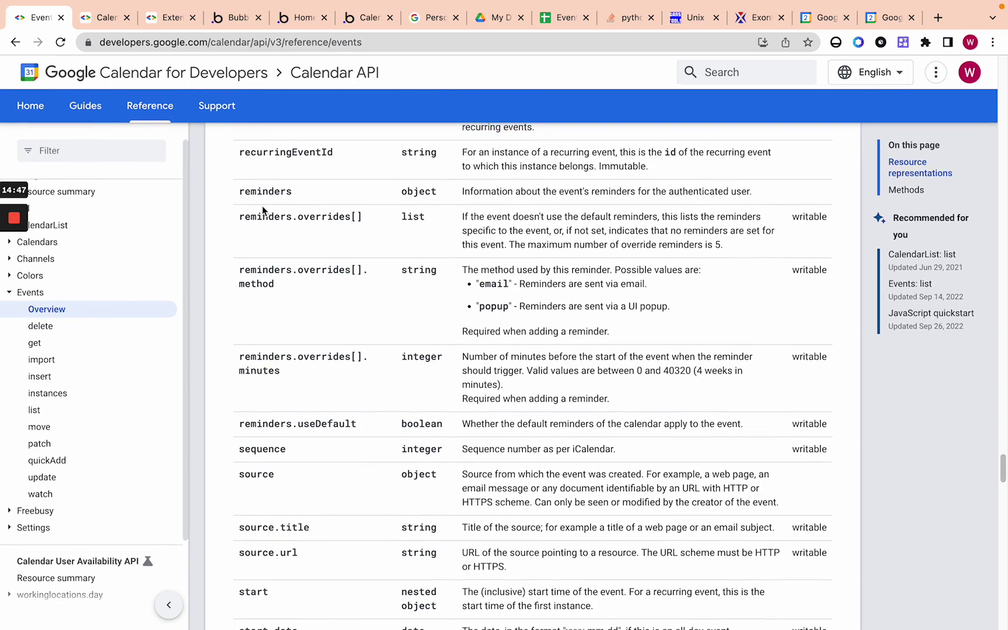
drag(247, 191, 363, 217)
click(301, 219)
drag(299, 218, 364, 219)
click(355, 228)
scroll(370, 231, down, 2)
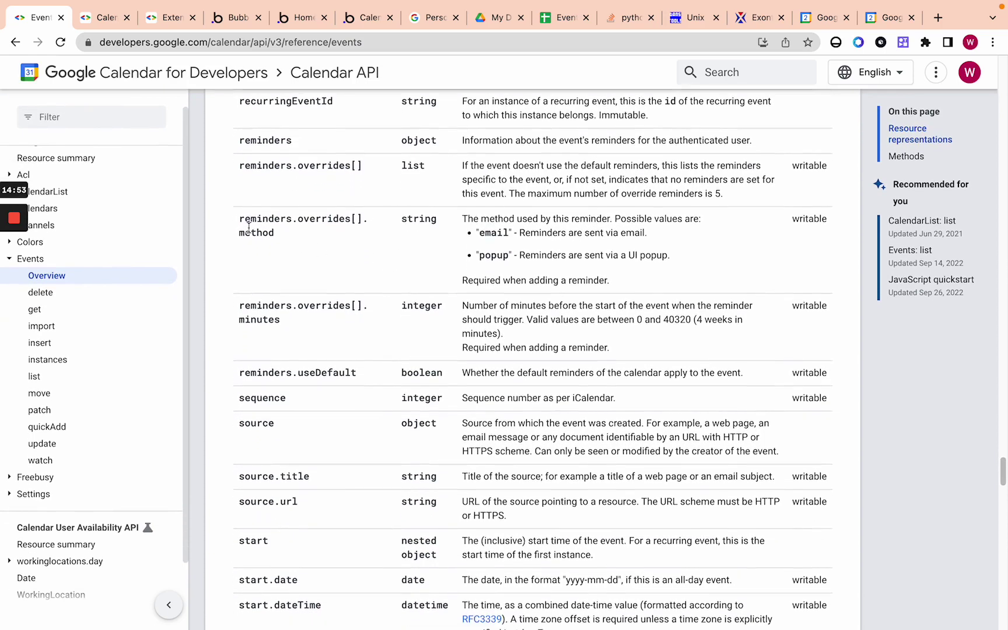
double_click(247, 232)
click(481, 235)
- Highlight reminders.useDefault and the reminders.overrides rows in the Events table
drag(245, 320, 269, 320)
scroll(329, 315, down, 1)
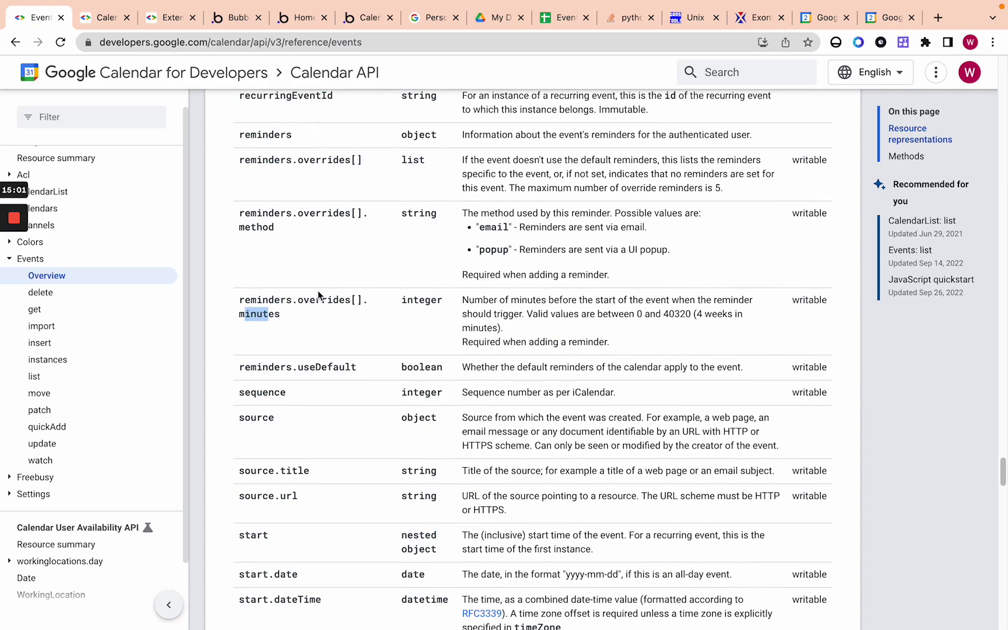
scroll(317, 295, down, 1)
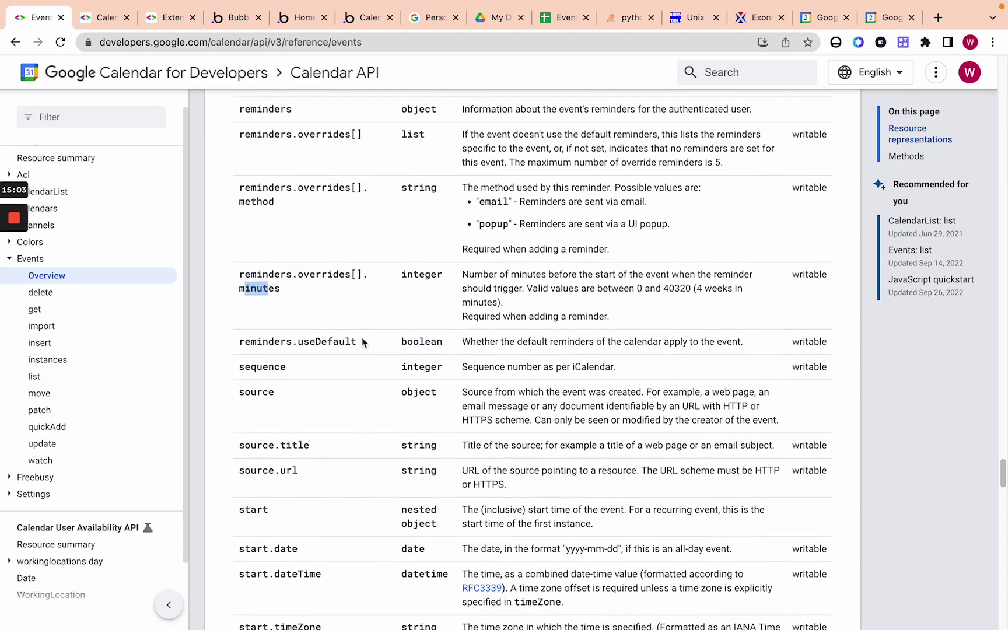
drag(360, 342, 238, 344)
click(238, 342)
scroll(353, 342, up, 1)
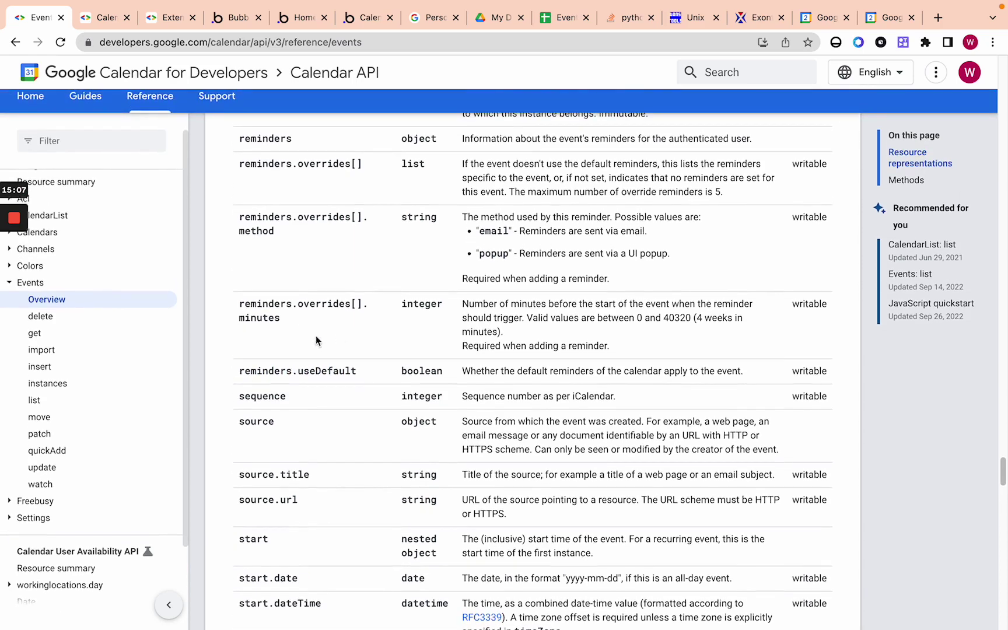
drag(296, 326, 243, 166)
click(243, 166)
scroll(408, 292, down, 1)
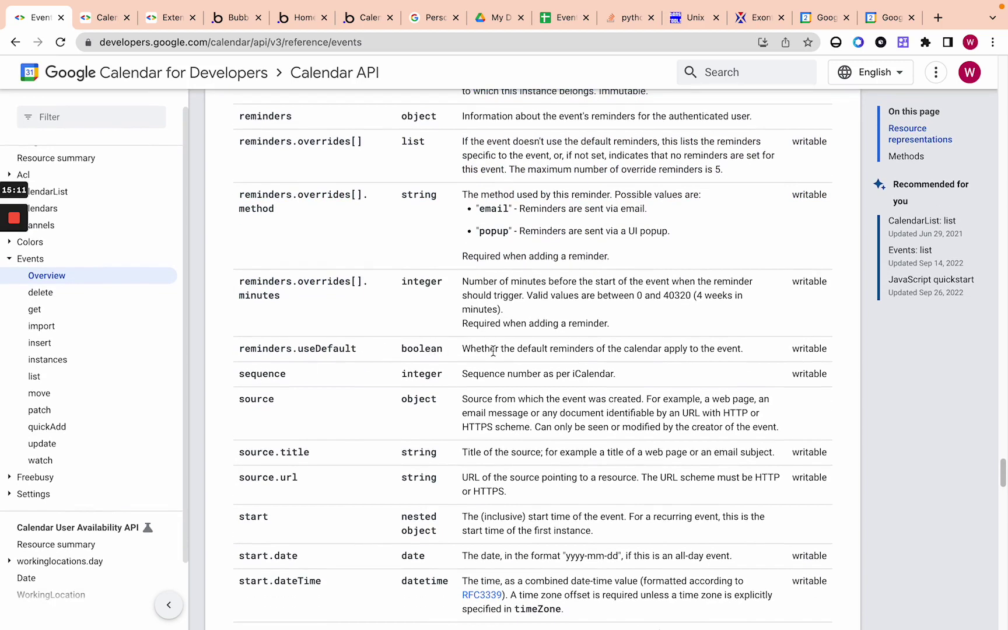
drag(356, 347, 301, 348)
drag(310, 299, 253, 183)
click(258, 185)
- Scroll down to the source rows and highlight source.title and part of source.url
scroll(362, 244, down, 3)
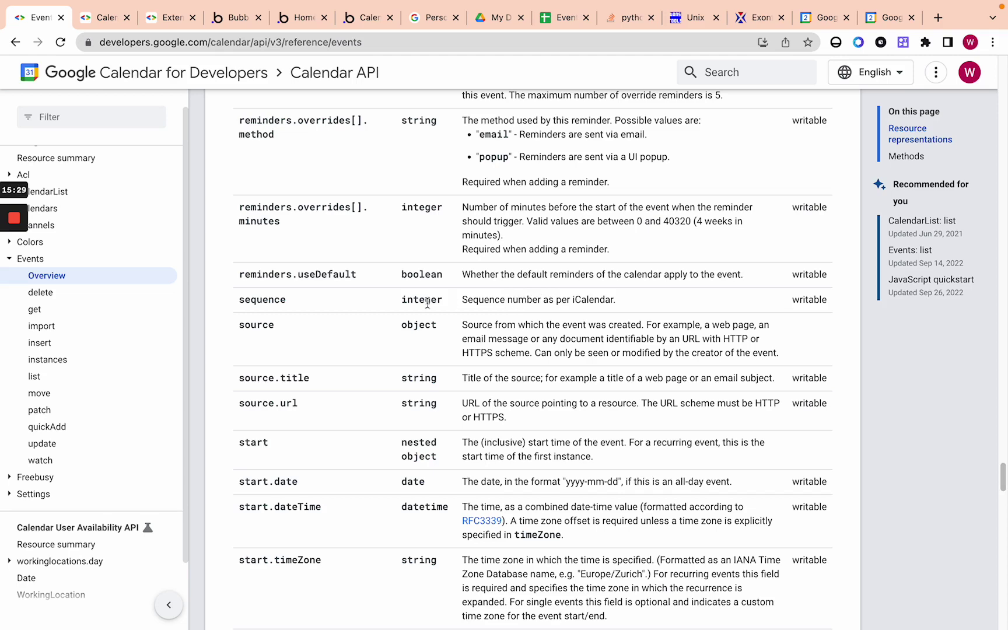
scroll(393, 316, down, 3)
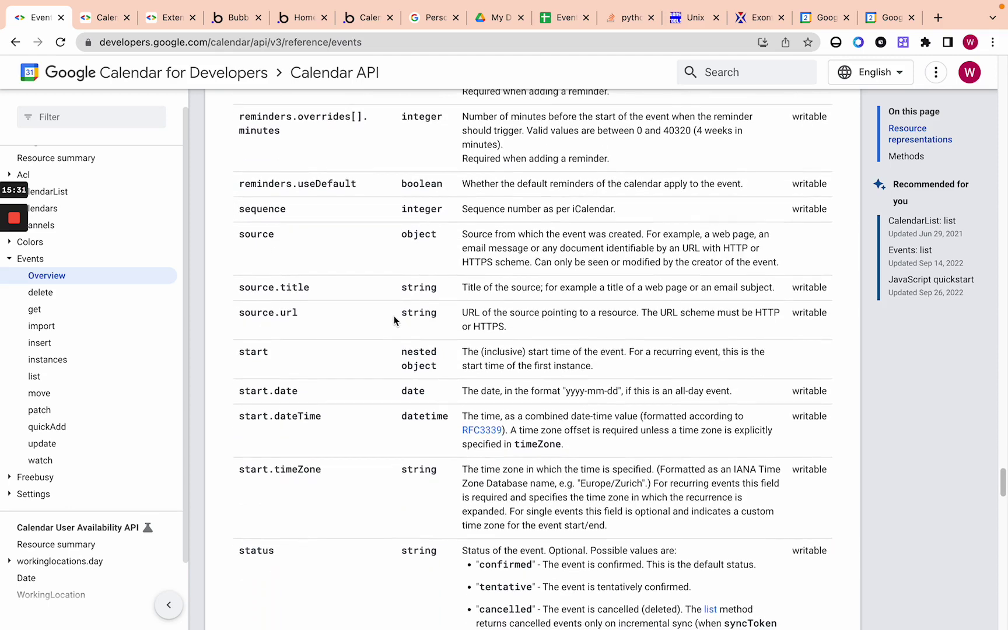
scroll(396, 276, down, 3)
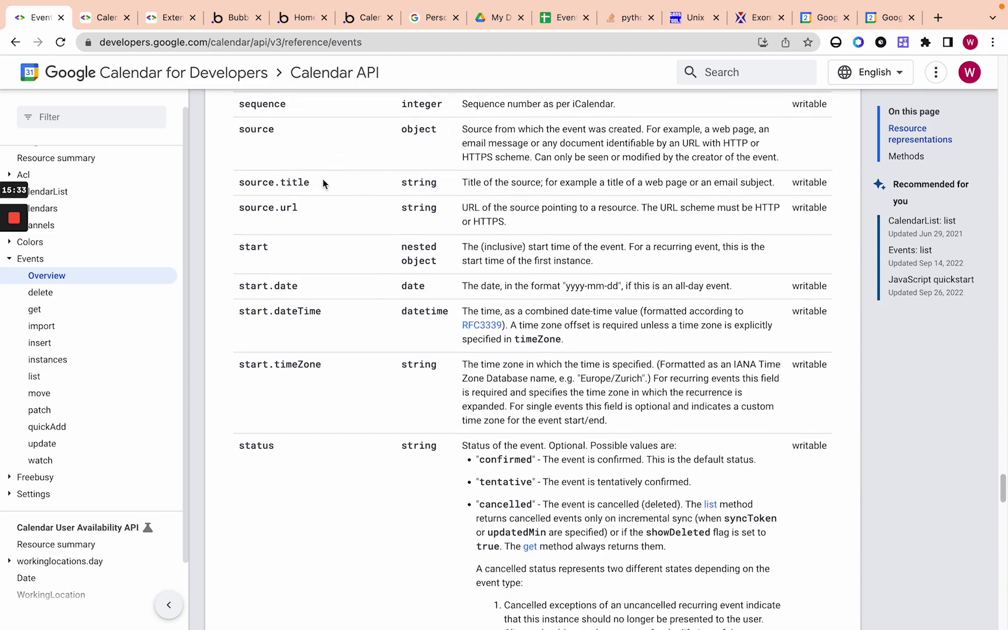
drag(324, 183, 245, 182)
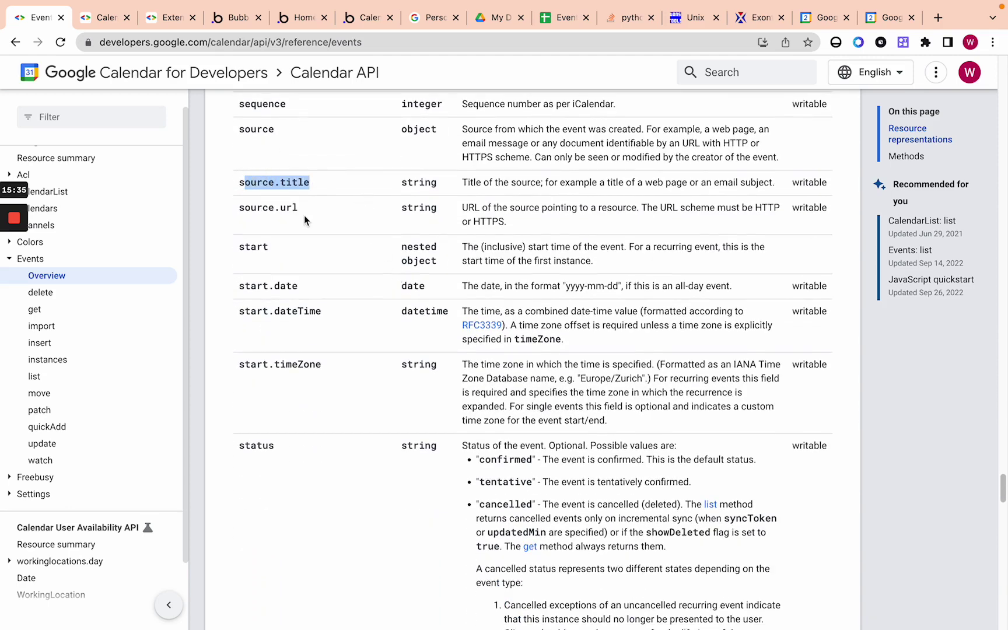
mouse_move(299, 208)
mouse_down()
mouse_move(258, 209)
mouse_move(297, 208)
mouse_up()
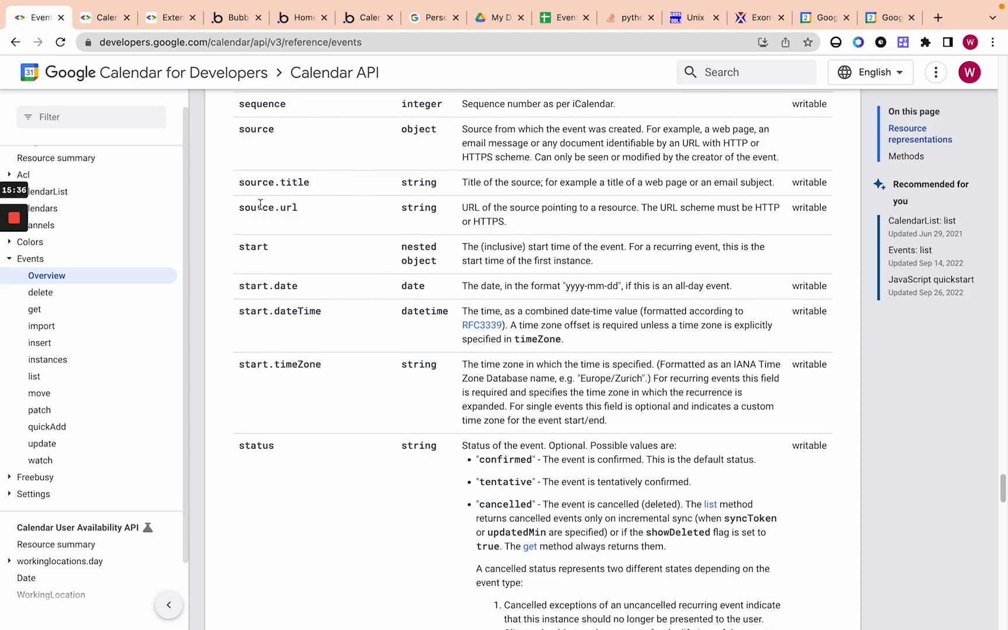
- Discard the event edits, open the Oct 10 test89797 event and highlight its source 'My startup'
click(817, 21)
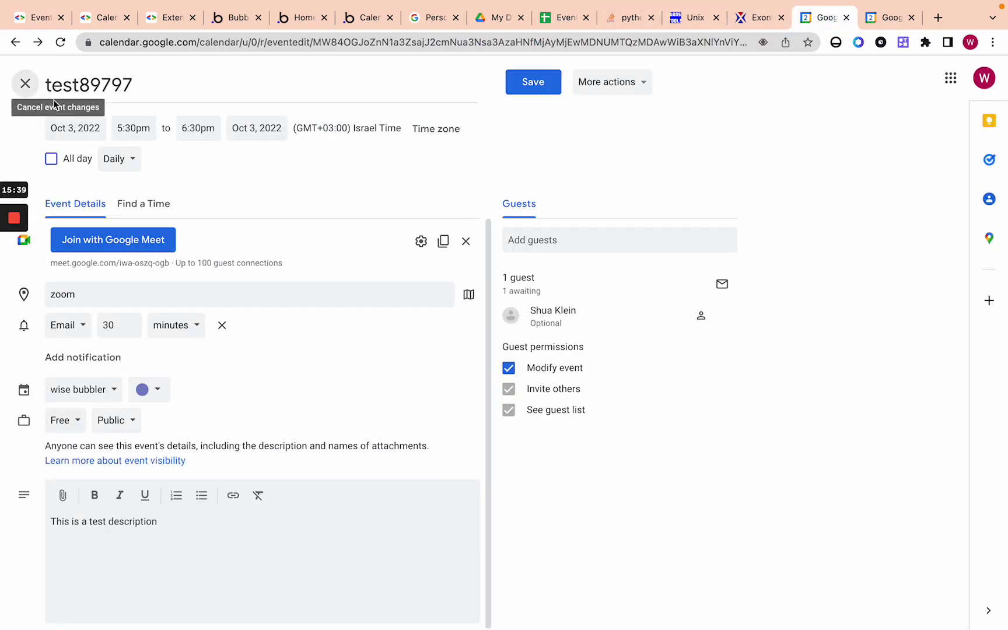
click(26, 86)
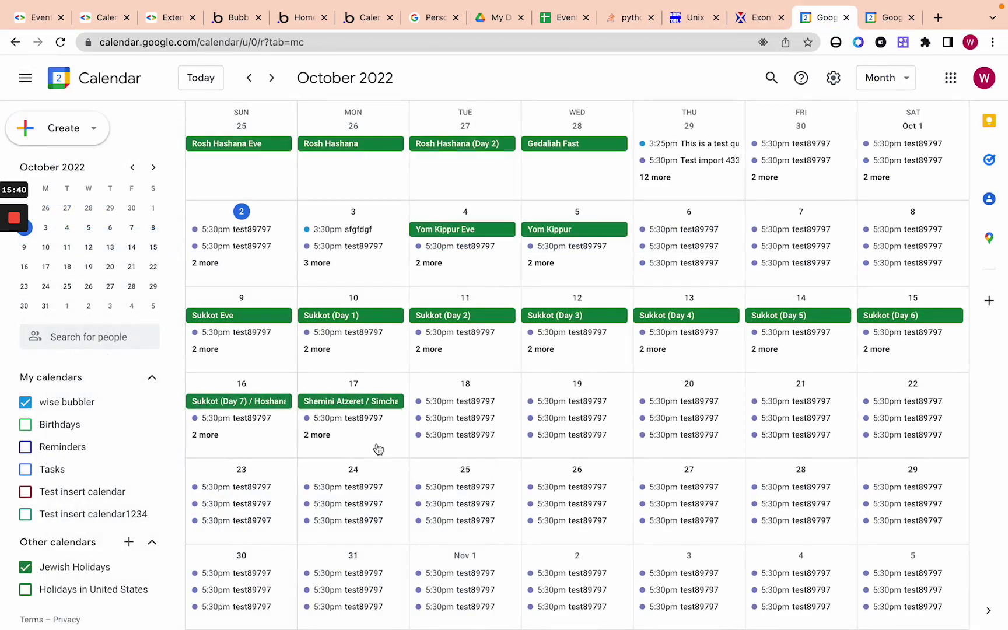
click(345, 333)
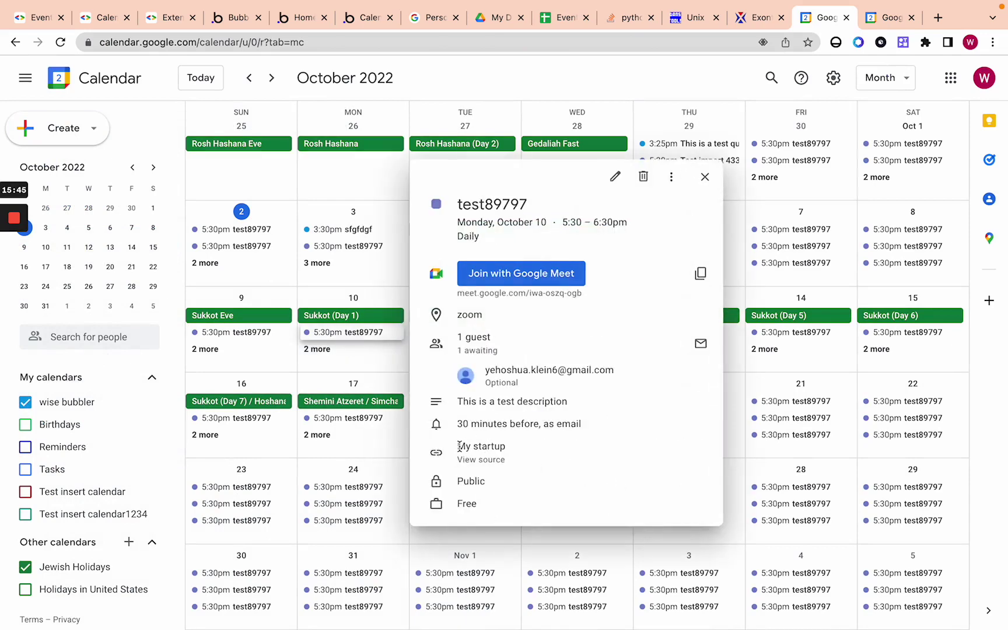
drag(459, 447, 506, 447)
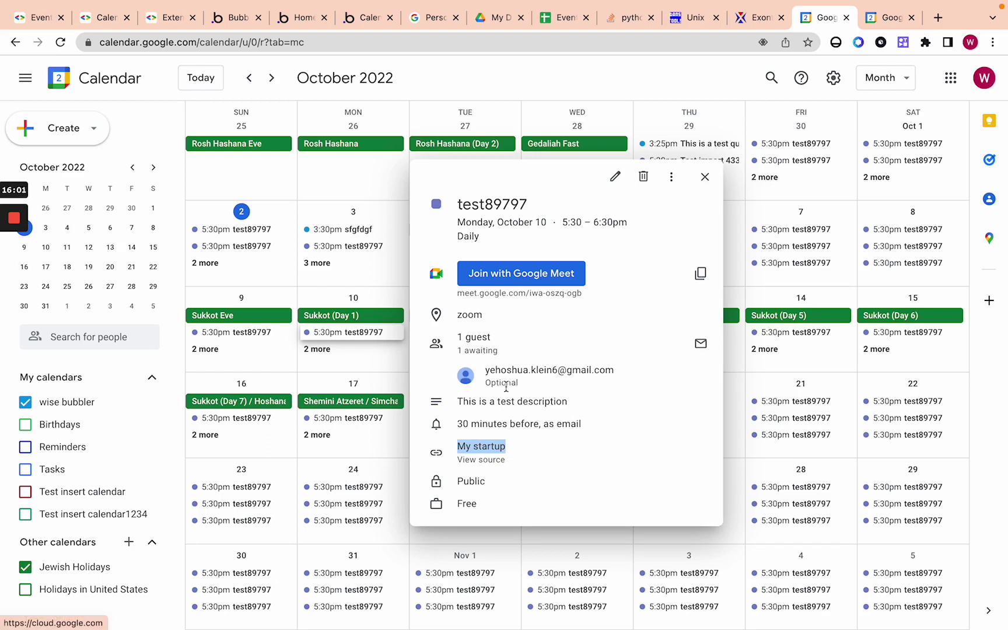
- Back in the Events reference, highlight source, title in source.title and url in source.url
click(36, 18)
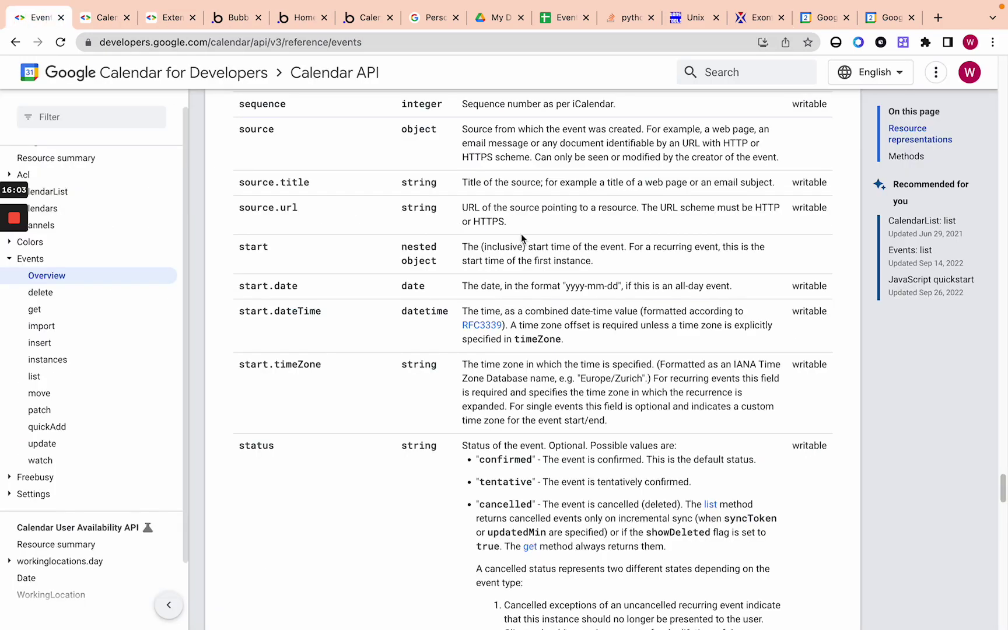
scroll(371, 394, down, 1)
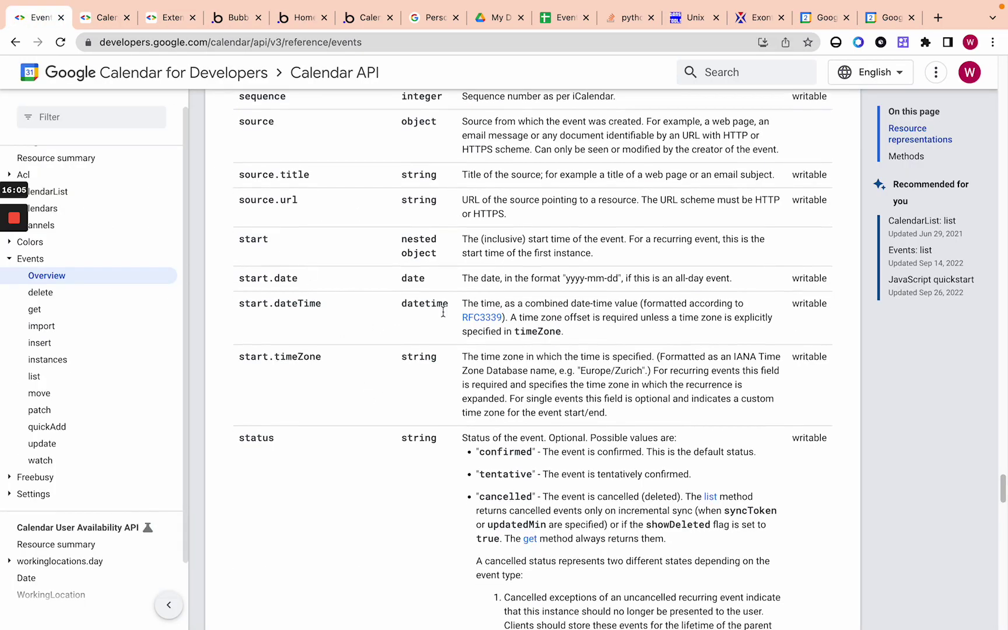
scroll(268, 175, up, 4)
double_click(244, 290)
double_click(284, 344)
double_click(285, 367)
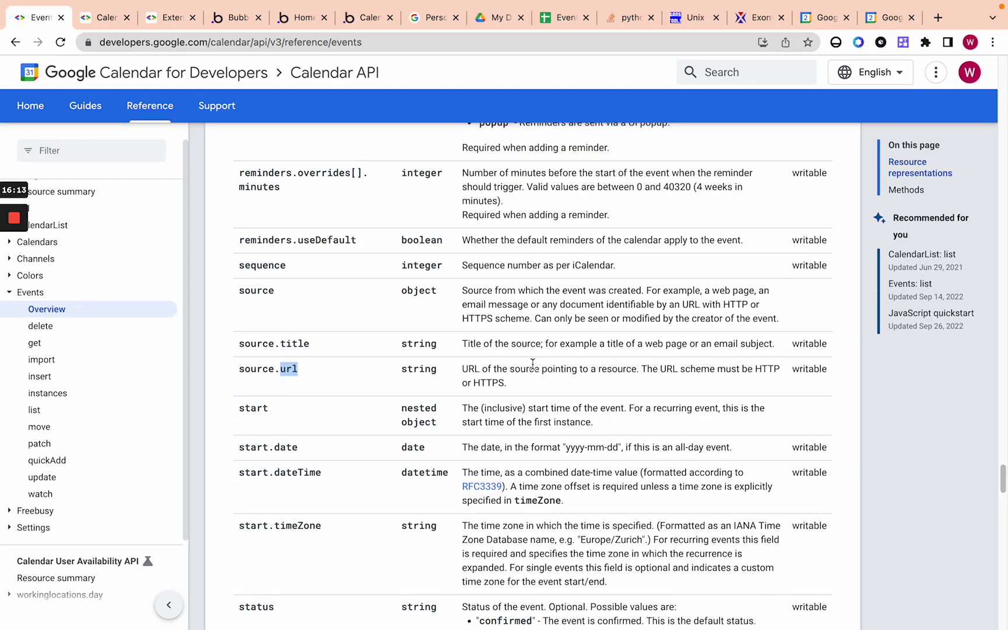
- Highlight date in start.date and timeZone in start.timeZone, then scroll down to the status row
scroll(532, 364, down, 2)
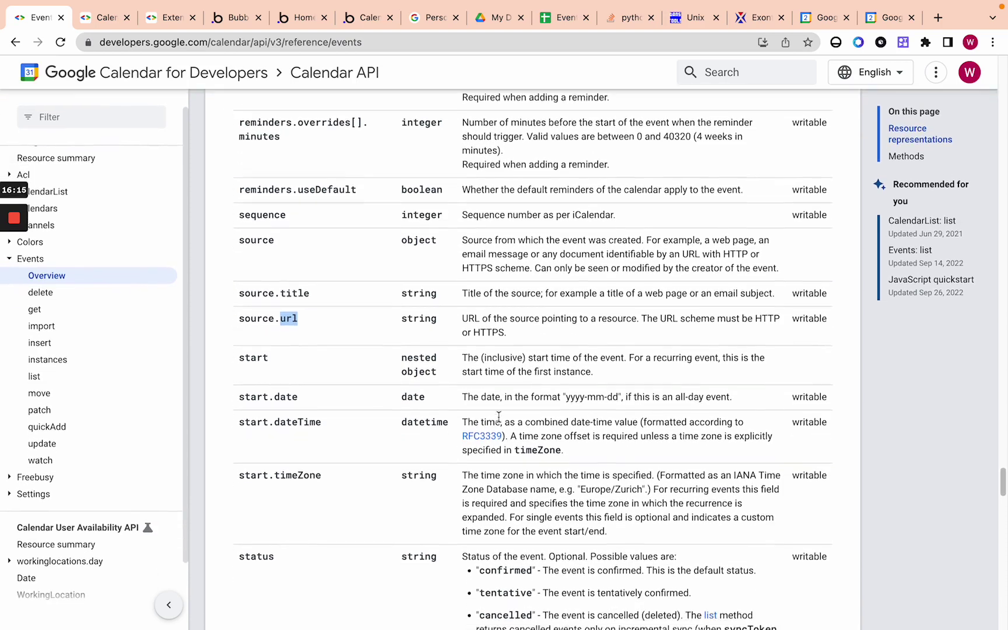
scroll(343, 424, down, 3)
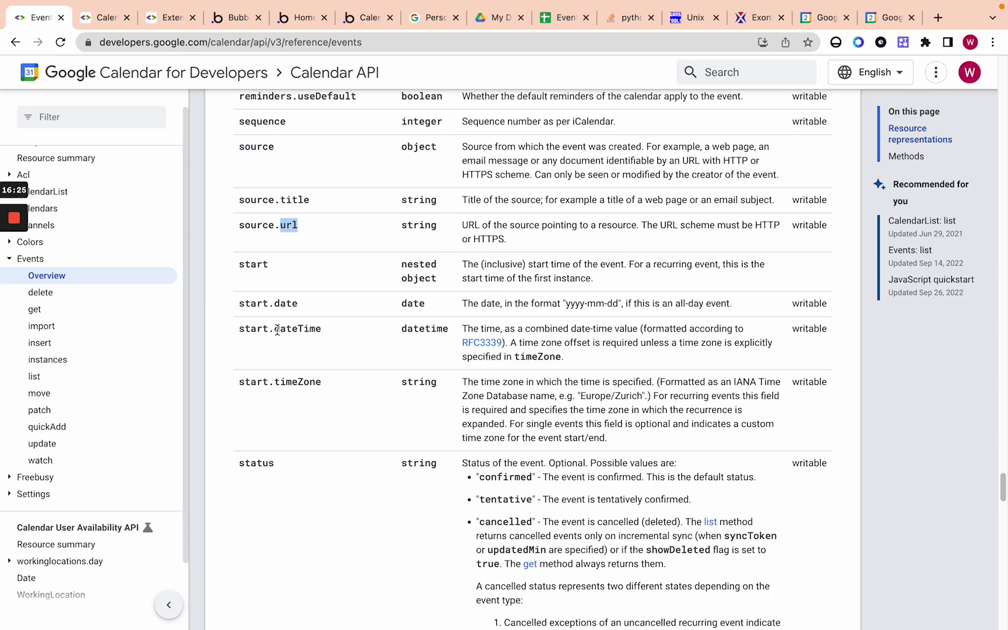
drag(274, 303, 298, 302)
drag(322, 383, 279, 381)
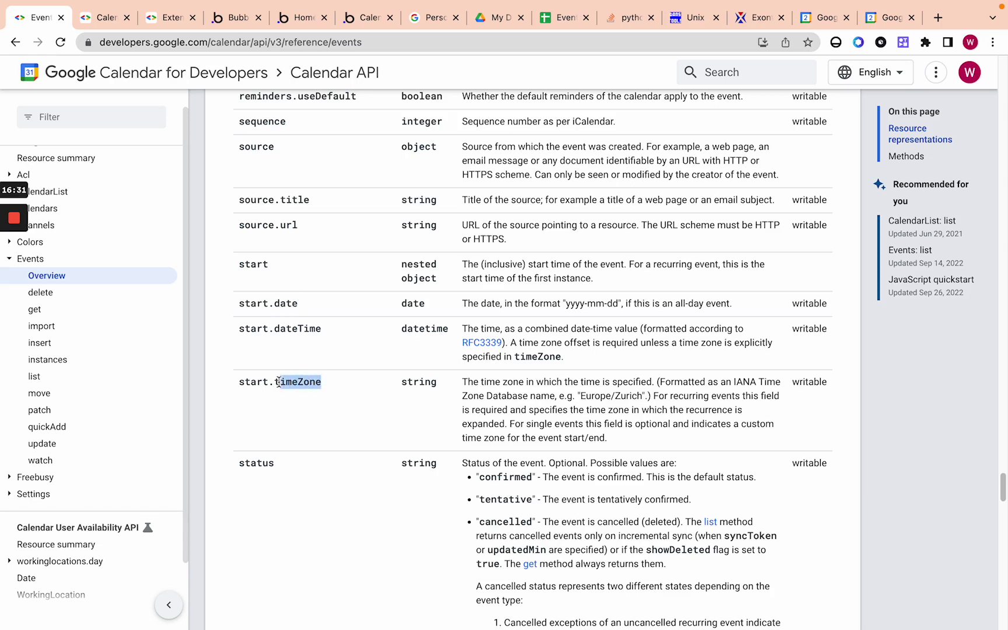
scroll(456, 341, down, 1)
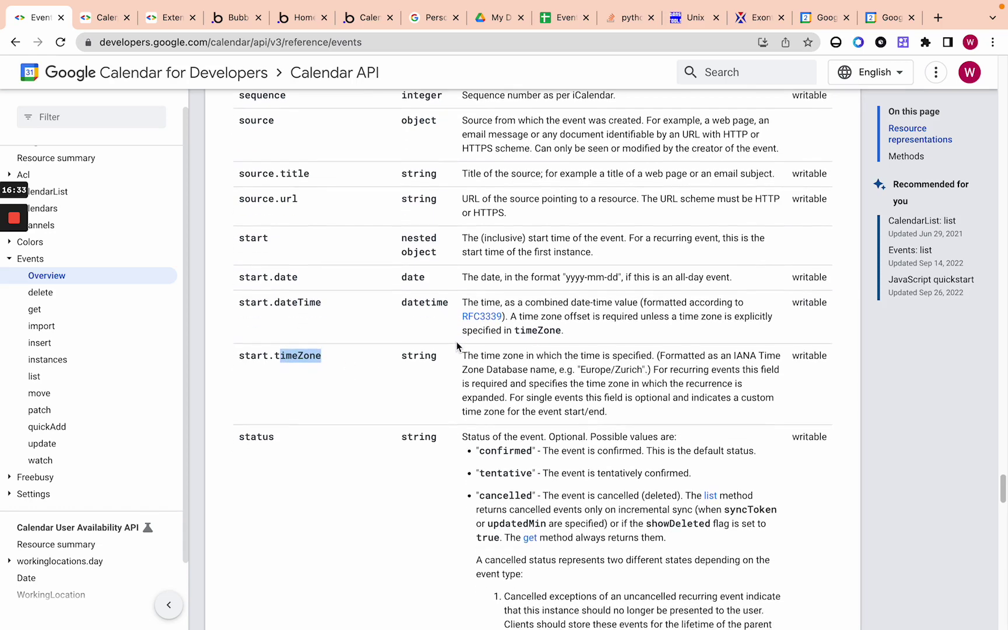
scroll(455, 346, down, 2)
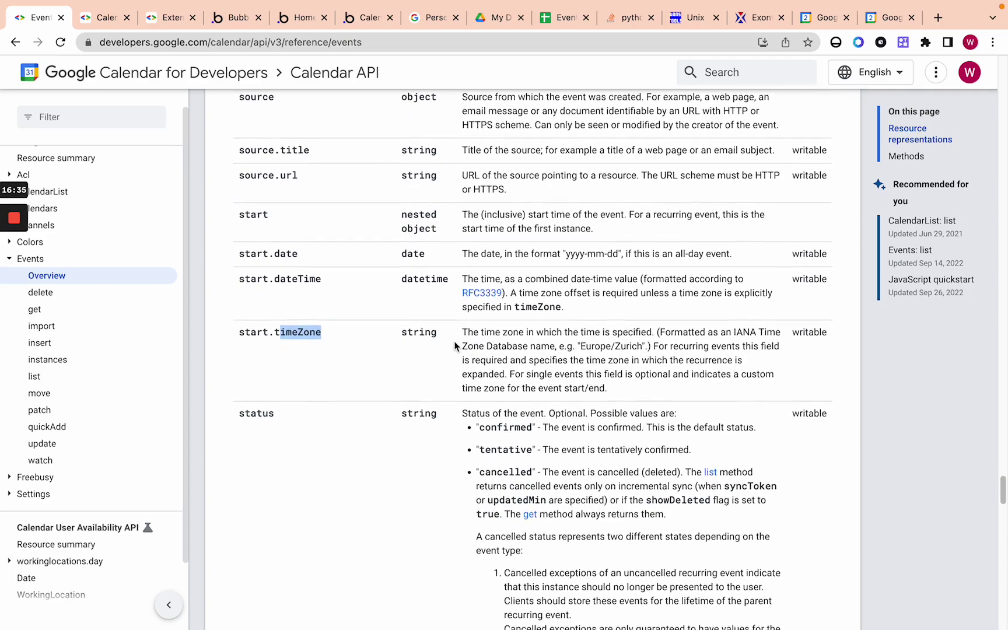
scroll(454, 344, down, 4)
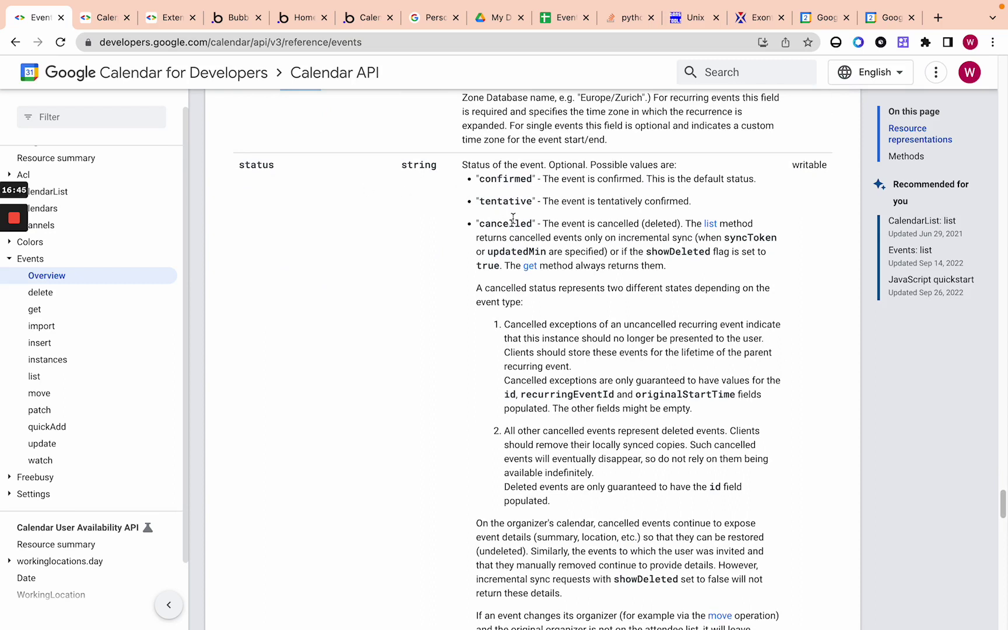
- Scroll to the transparency row and highlight its values opaque and transparent
scroll(590, 244, down, 6)
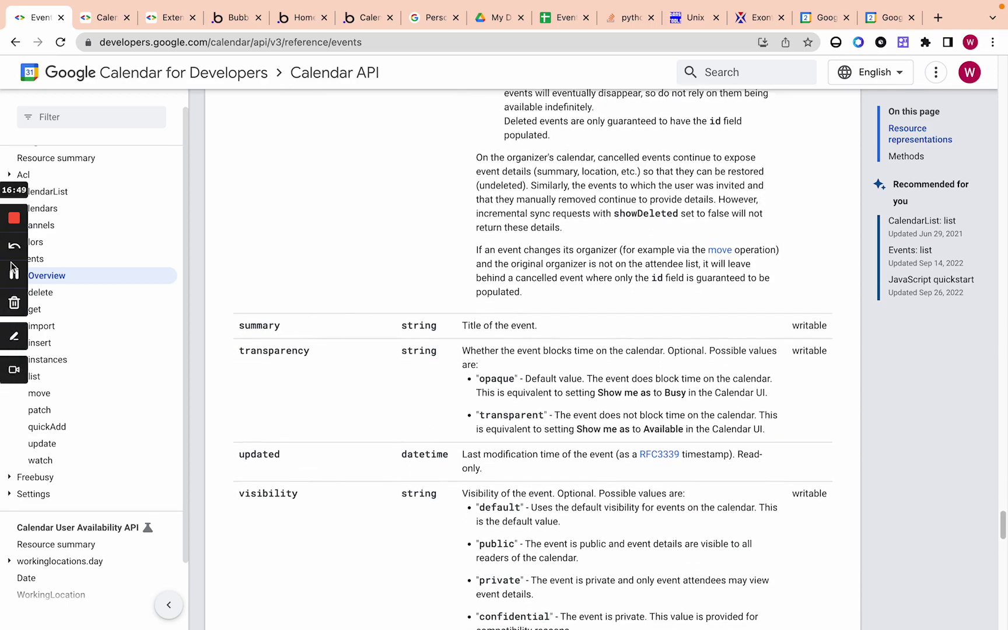
scroll(443, 331, up, 2)
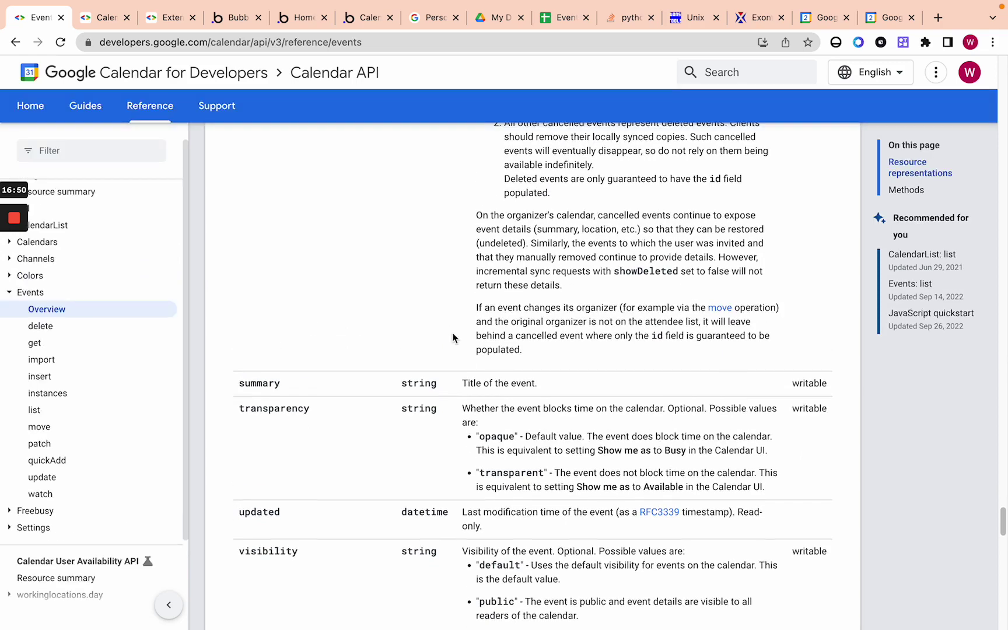
scroll(428, 336, down, 1)
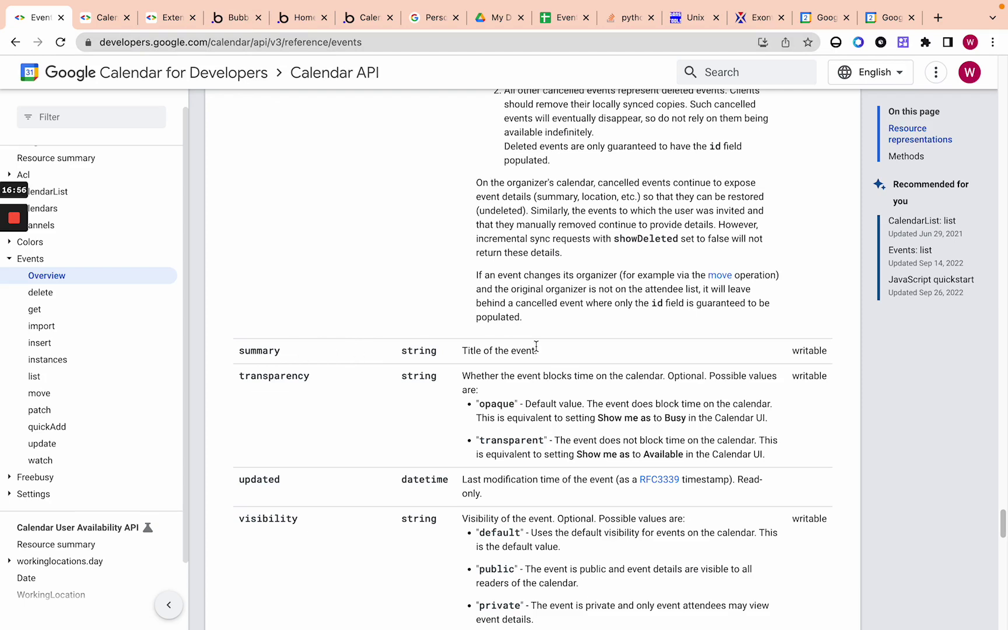
scroll(536, 347, down, 3)
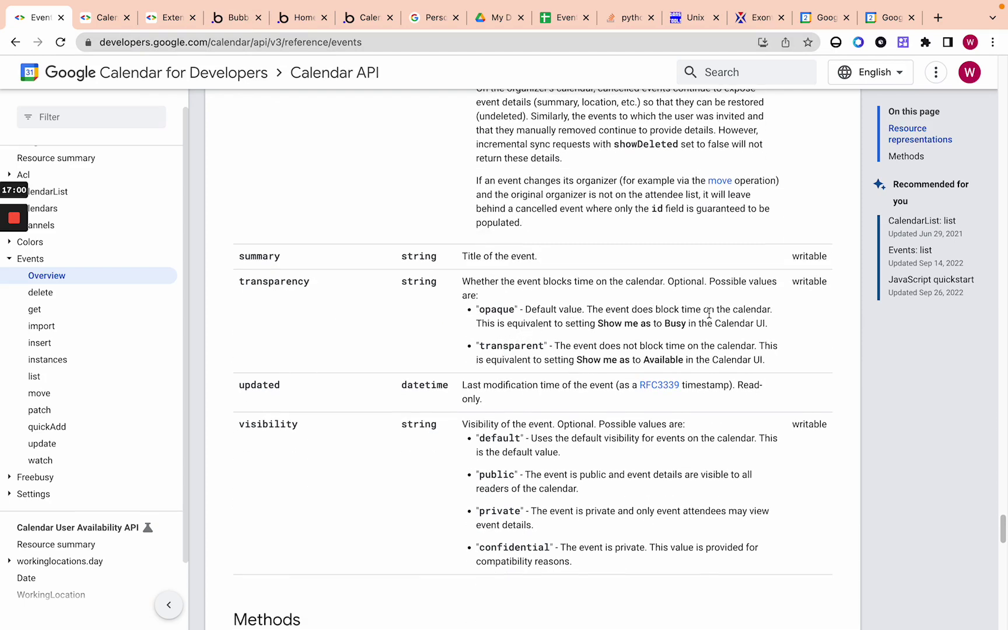
scroll(440, 326, down, 1)
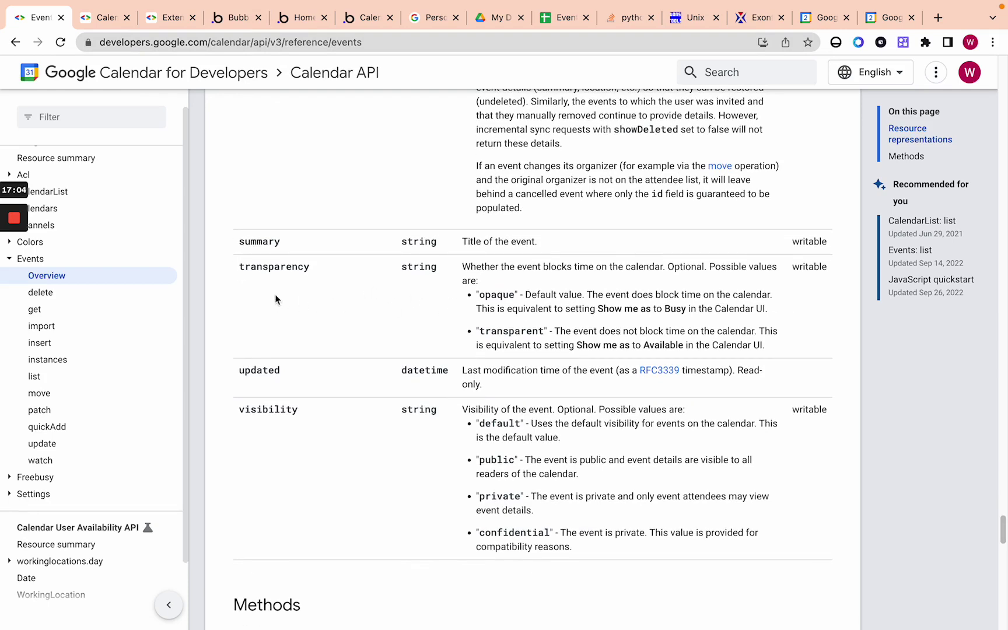
drag(310, 269, 231, 267)
click(479, 299)
drag(479, 295, 513, 297)
drag(491, 334, 542, 331)
drag(493, 295, 515, 294)
click(683, 296)
- Scroll to the visibility row and highlight the public and private values with their descriptions
scroll(705, 385, down, 3)
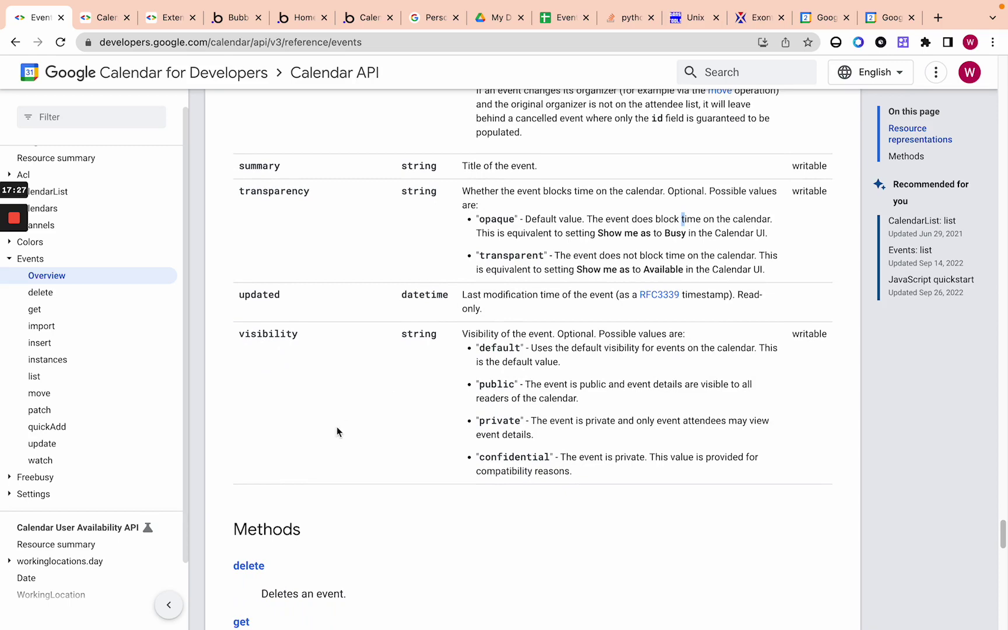
scroll(474, 382, down, 3)
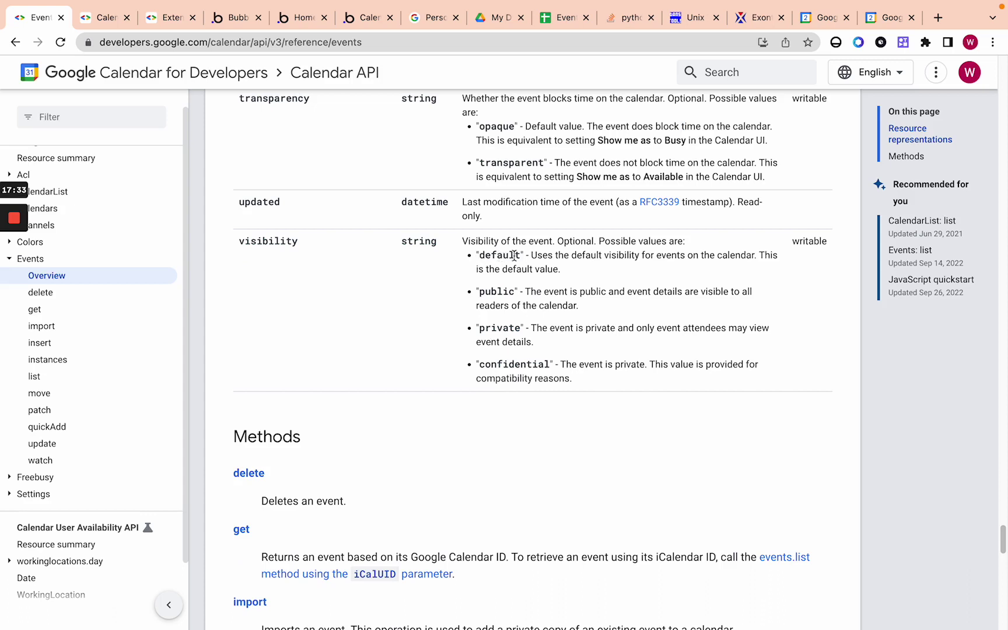
drag(478, 291, 522, 292)
drag(493, 327, 575, 327)
drag(661, 327, 771, 323)
drag(667, 291, 713, 291)
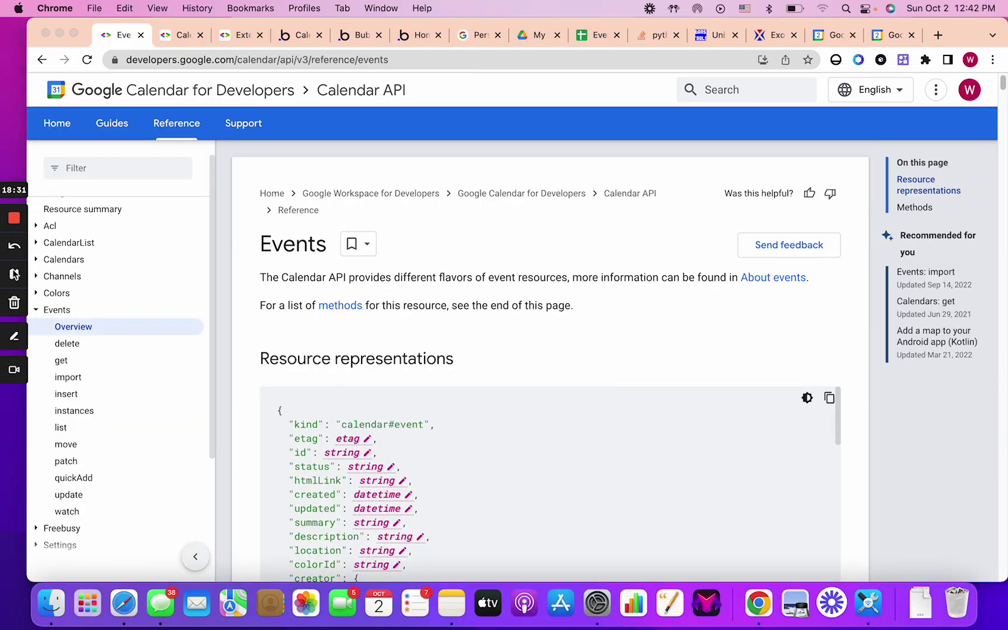
- Return to the top of the Events reference, showing the Resource representations JSON
click(13, 277)
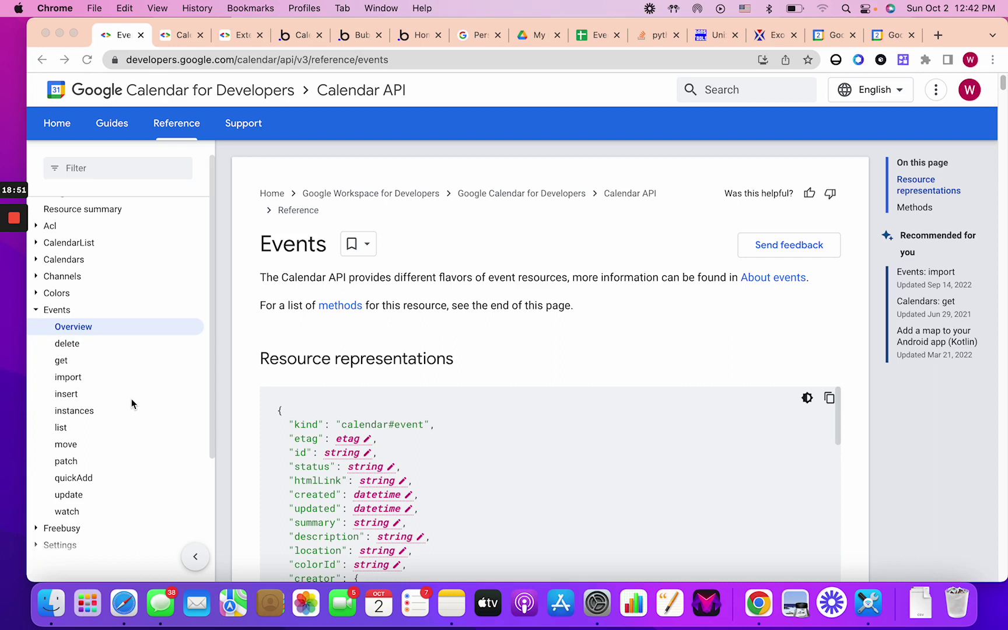
mouse_move(4, 259)
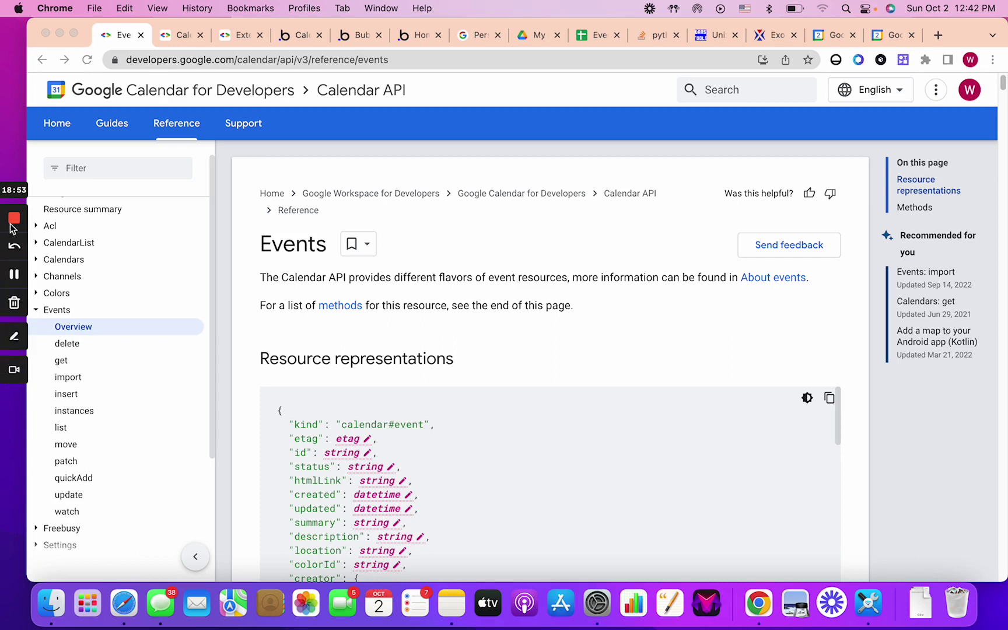